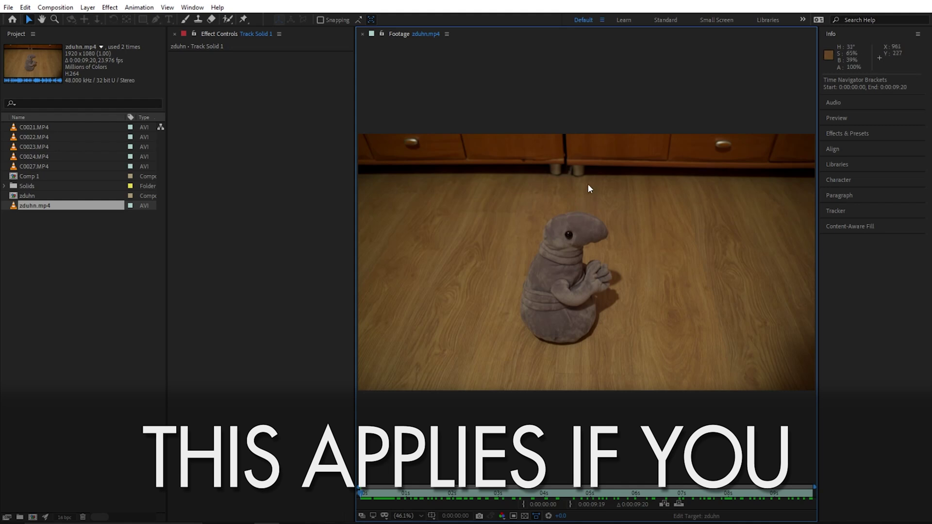
Step: Preview zduhn.mp4 around 8 seconds, then drag it toward a new composition
click(748, 487)
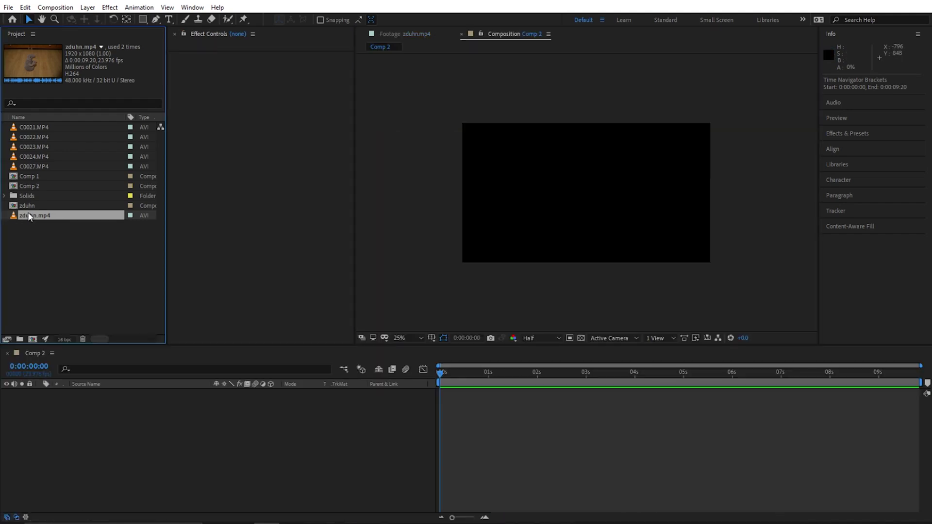
drag(35, 215, 33, 337)
Step: Build the zduhn 2 composition from zduhn.mp4 and park the playhead at about 0:00:02:22
drag(728, 388, 798, 387)
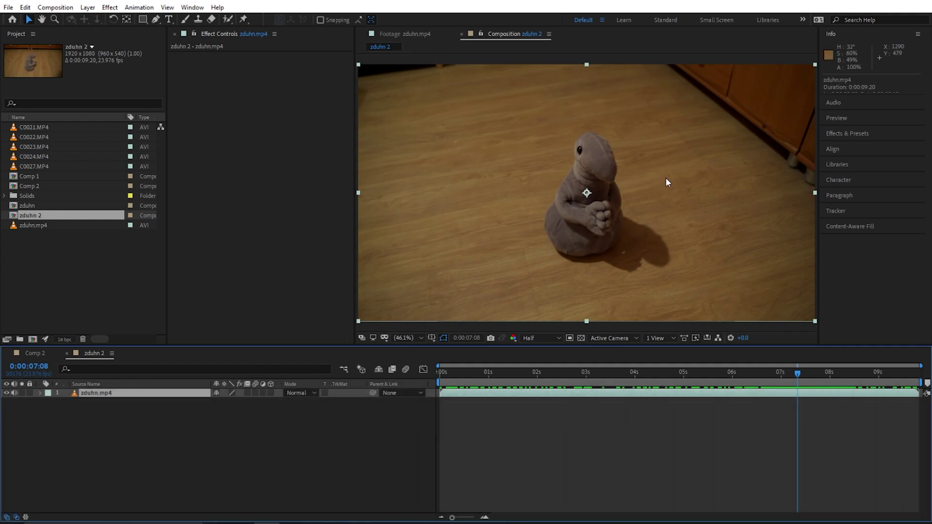
drag(799, 372, 775, 372)
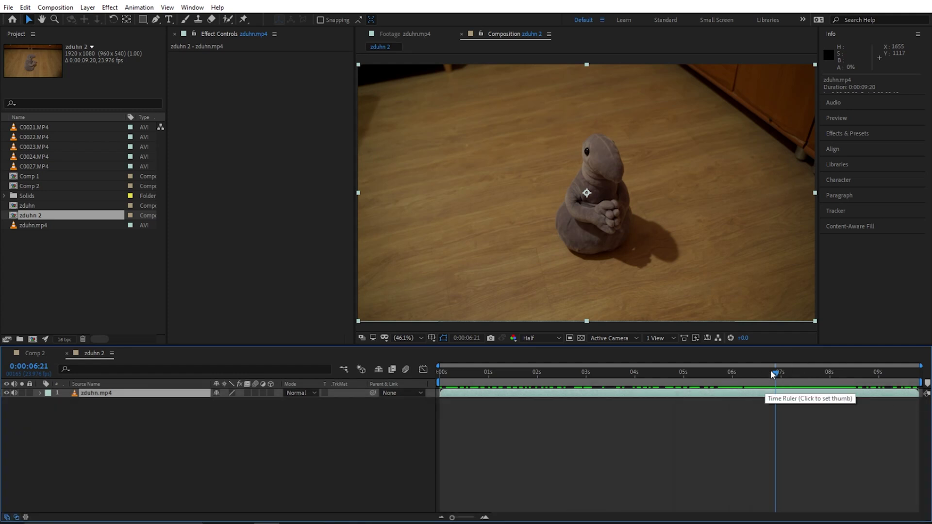
drag(777, 378, 585, 376)
click(576, 373)
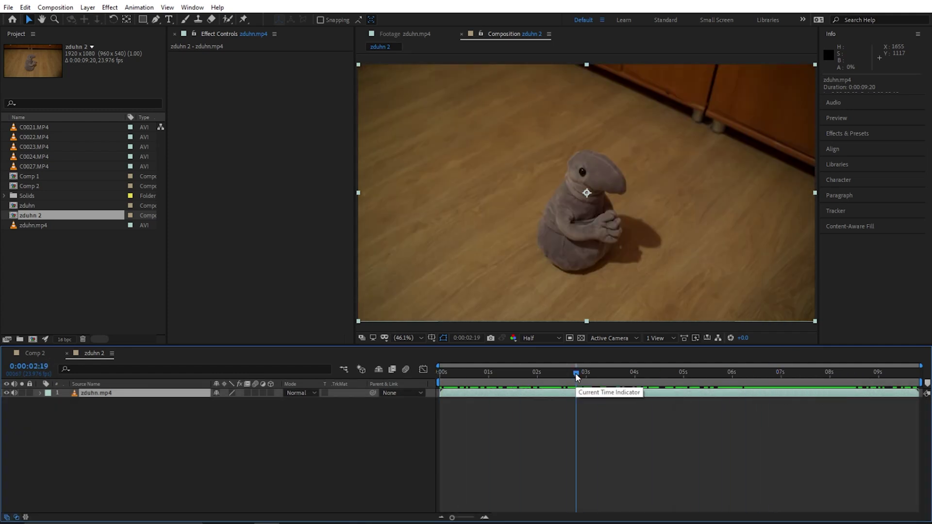
mouse_move(576, 375)
mouse_down()
mouse_move(440, 373)
mouse_move(582, 380)
mouse_up()
key(ctrl+space)
Step: Apply 3D Camera Tracker to the clip with Advanced > Detailed Analysis enabled
text(3d)
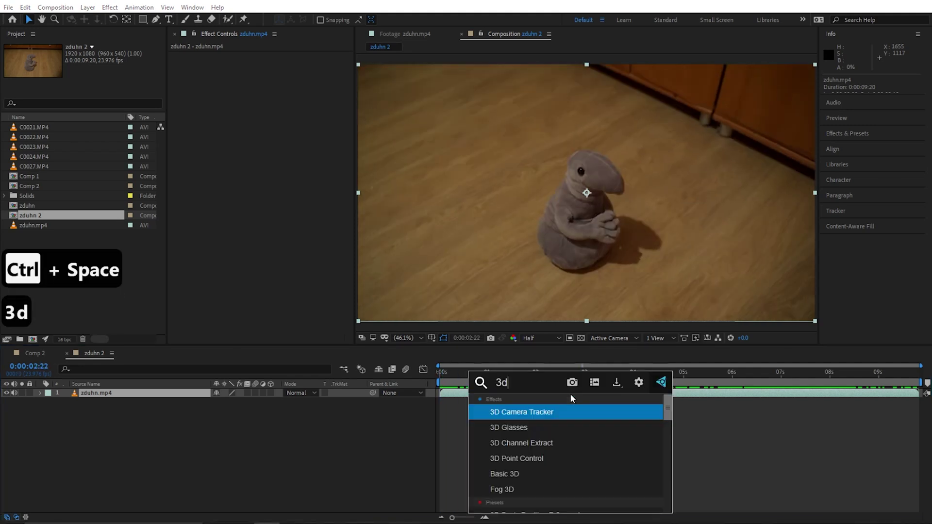
key(Return)
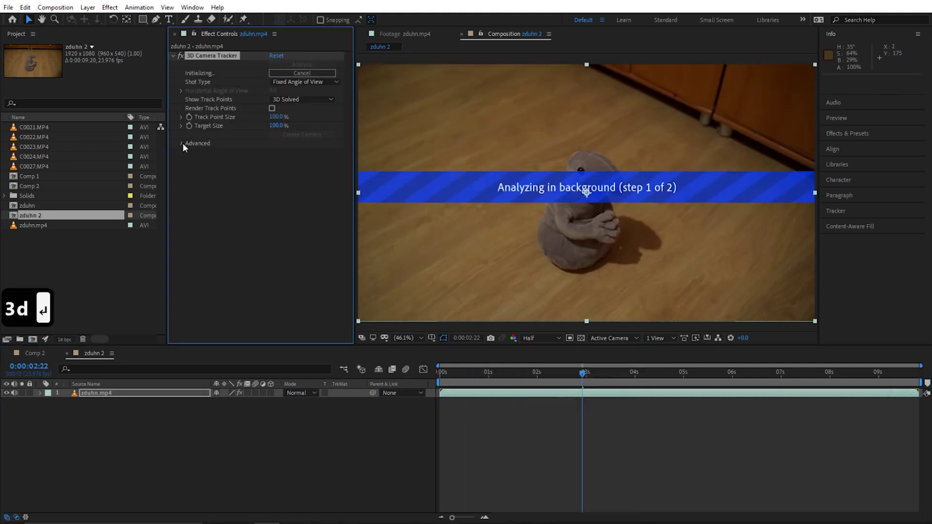
click(183, 143)
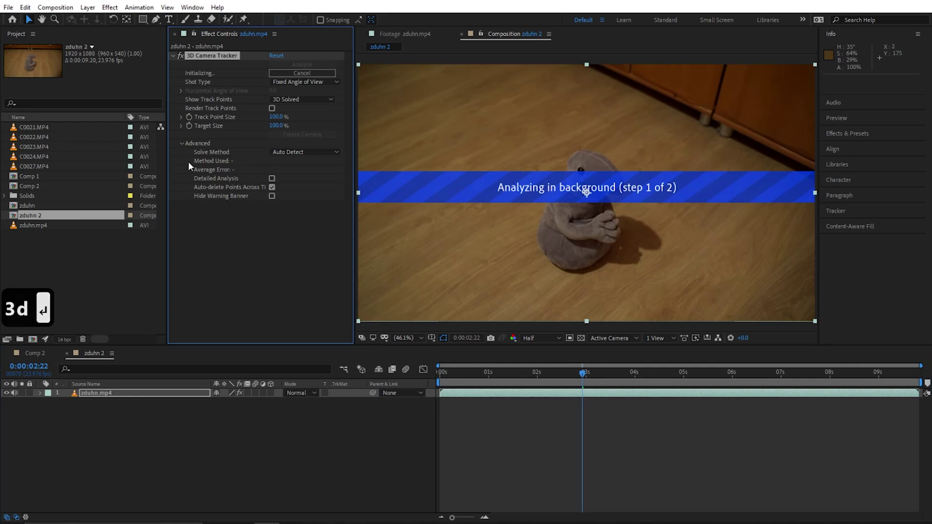
click(272, 178)
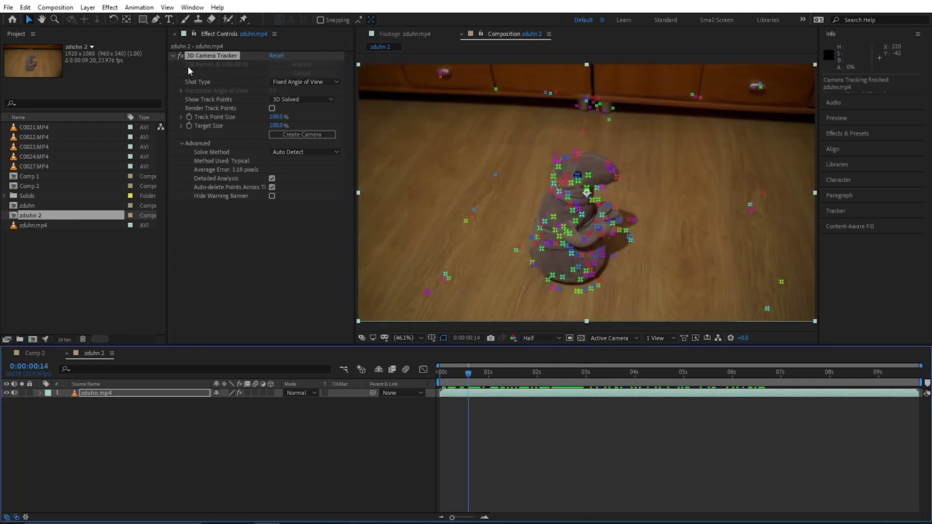
Step: Select three floor track points to place a target
click(211, 56)
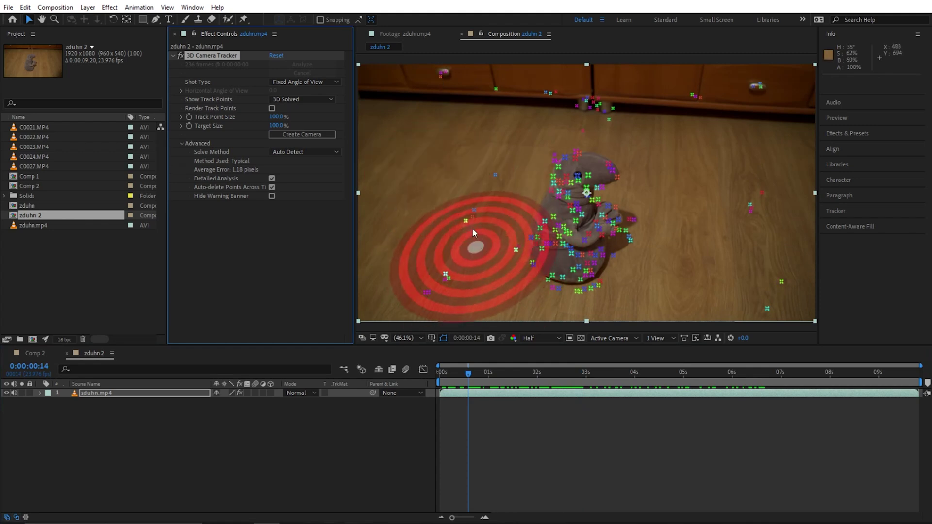
drag(374, 210, 519, 299)
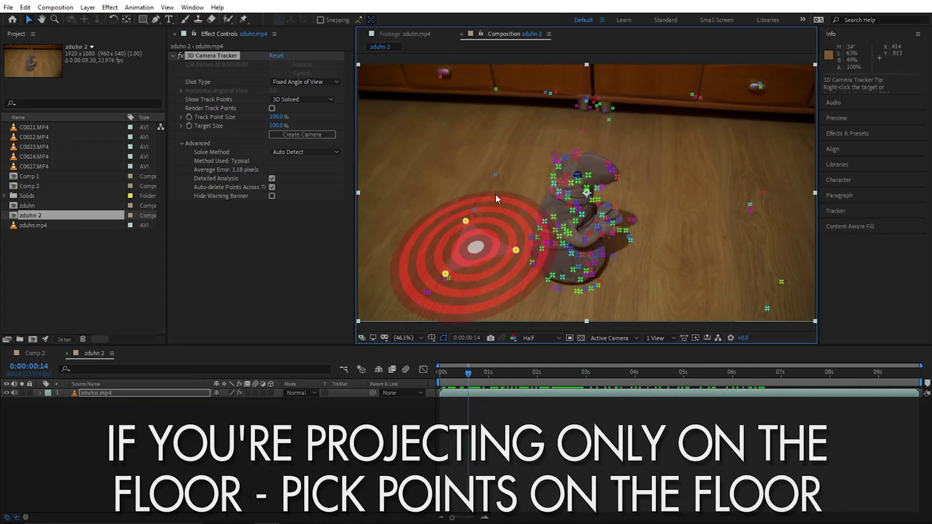
right_click(474, 251)
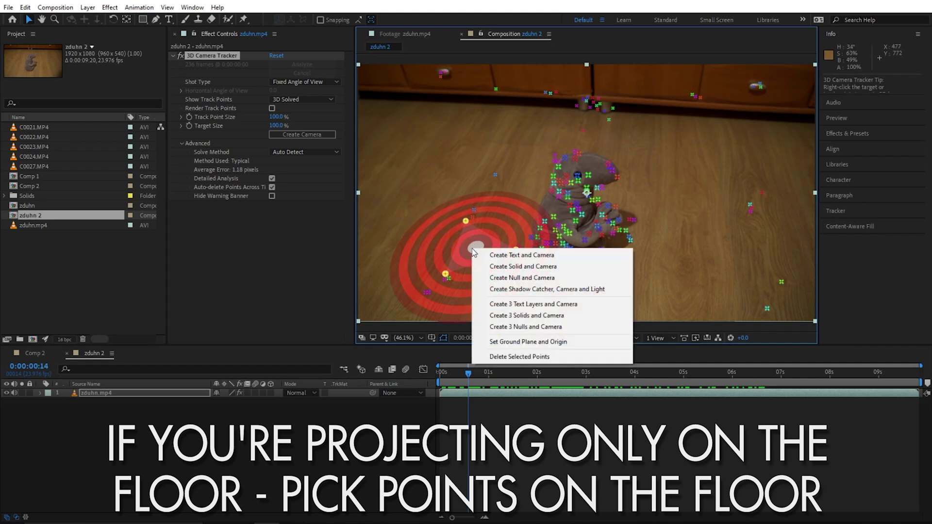
Step: Create a solid and camera at the floor target and select Track Solid 1
click(516, 266)
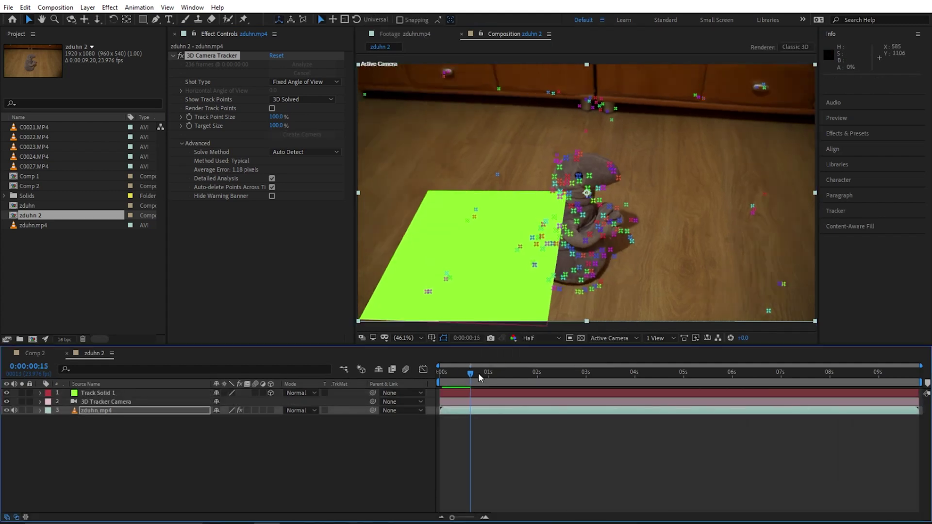
mouse_move(479, 373)
mouse_down()
mouse_move(551, 375)
mouse_move(468, 380)
mouse_up()
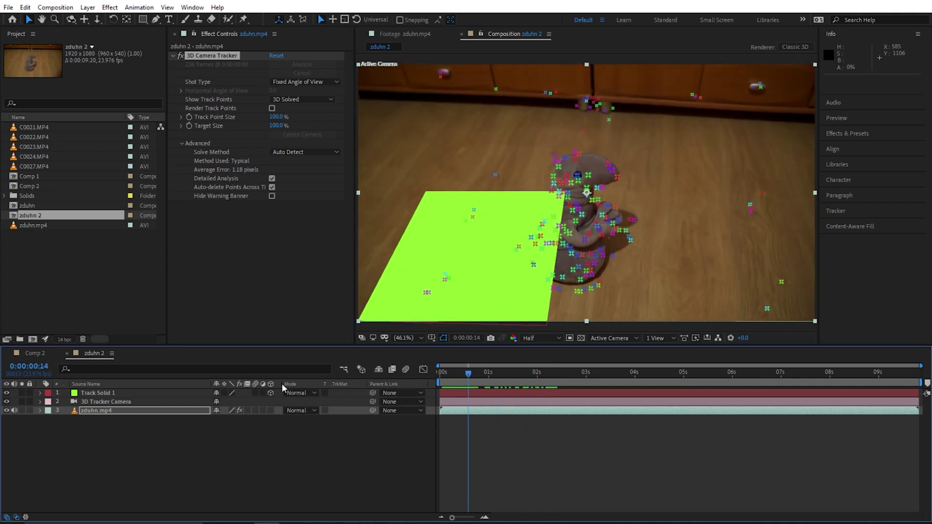
click(131, 393)
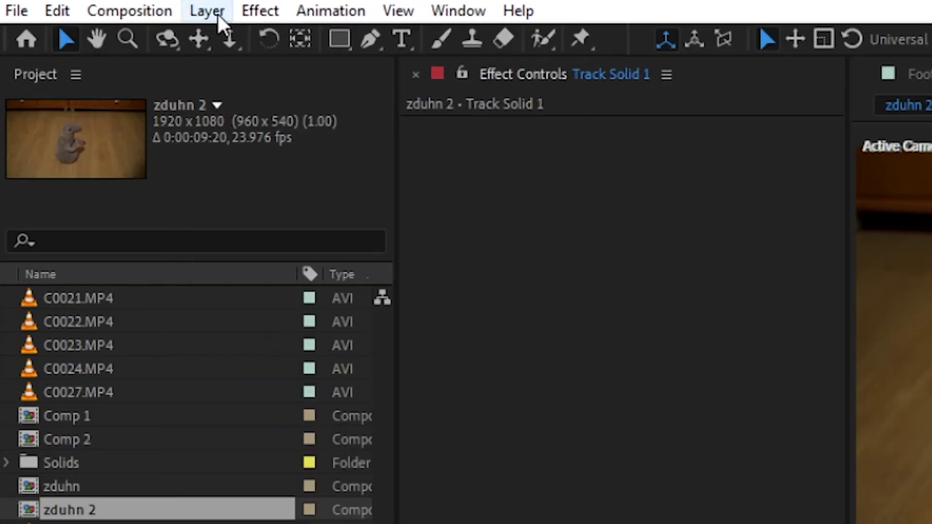
Step: Set Track Solid 1's colour to white (FFFFFF) in Solid Settings
click(91, 9)
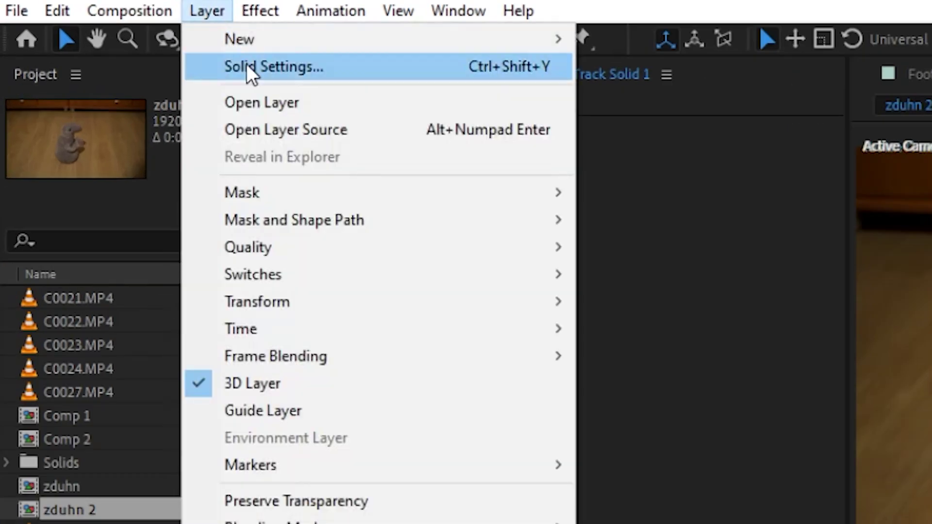
click(246, 65)
click(431, 364)
click(75, 403)
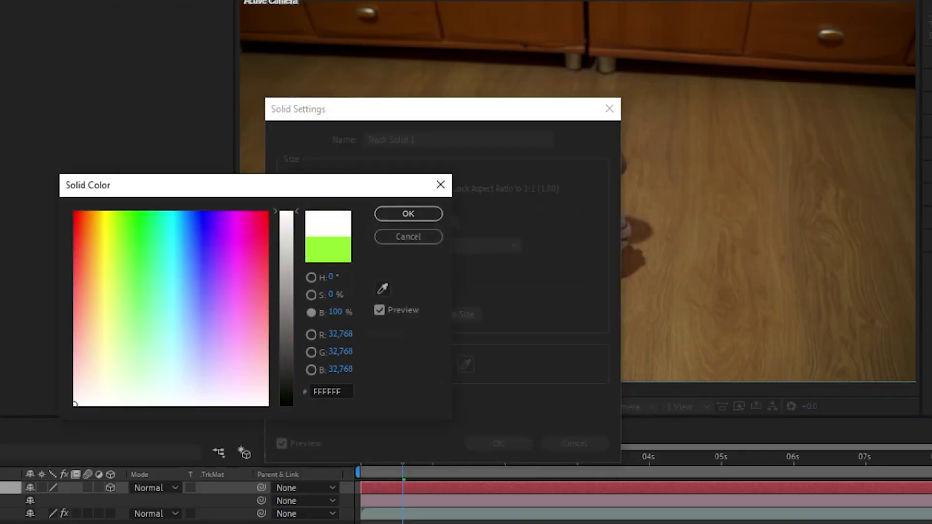
click(407, 213)
key(Return)
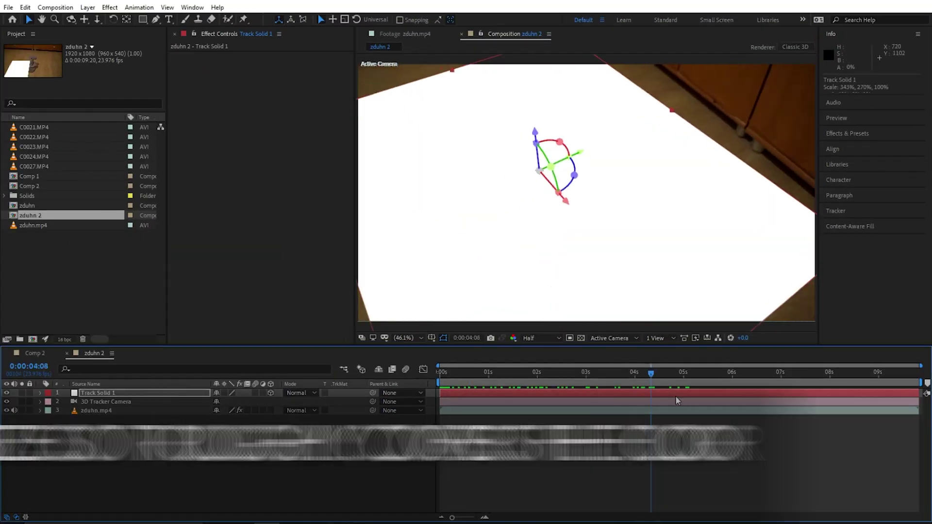
Step: Check the solid enlarged to 343% by 270% across the shot, then hide it
drag(675, 395, 600, 383)
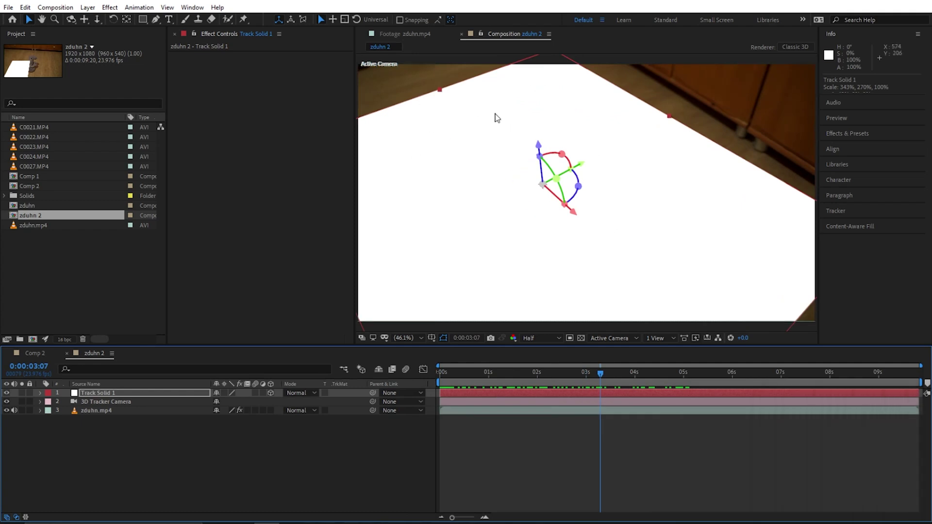
click(519, 373)
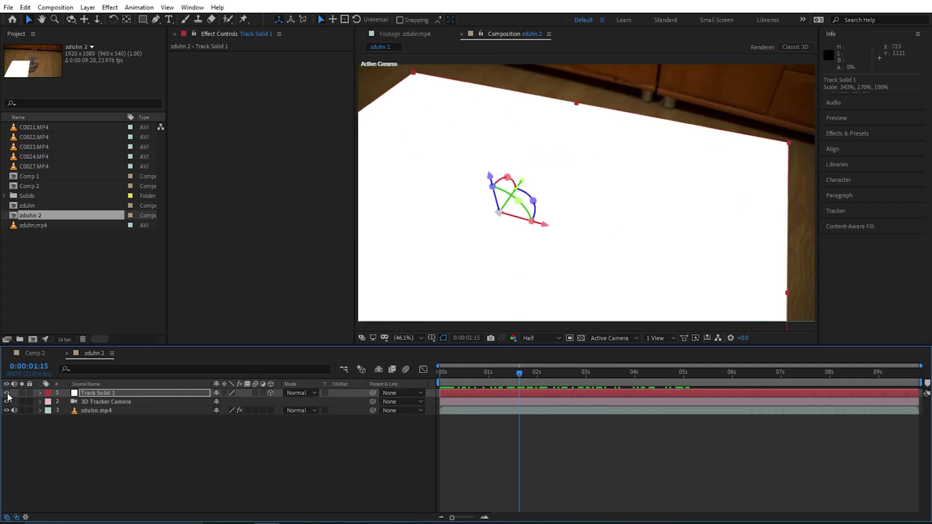
click(7, 393)
click(801, 383)
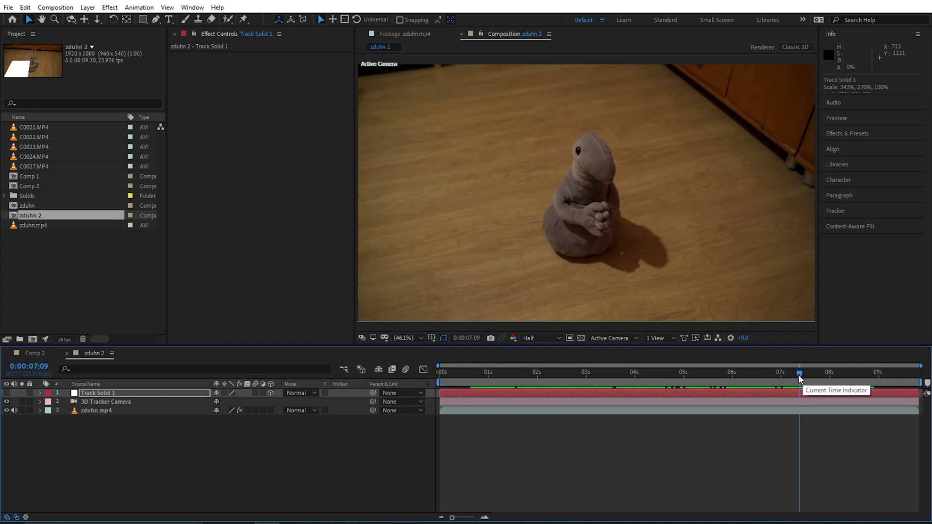
Step: Add a composition marker at 0:00:08:17 and deselect the floor solid
drag(802, 387, 865, 381)
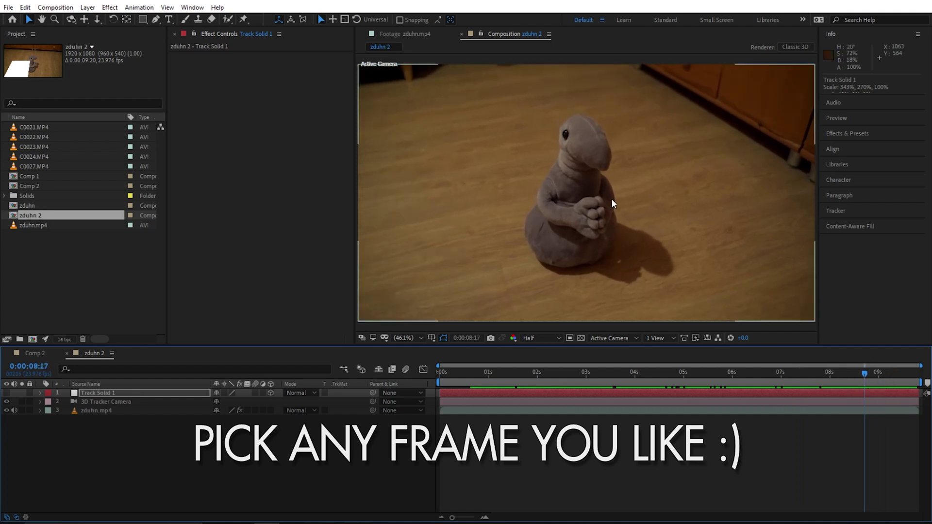
drag(927, 383, 865, 385)
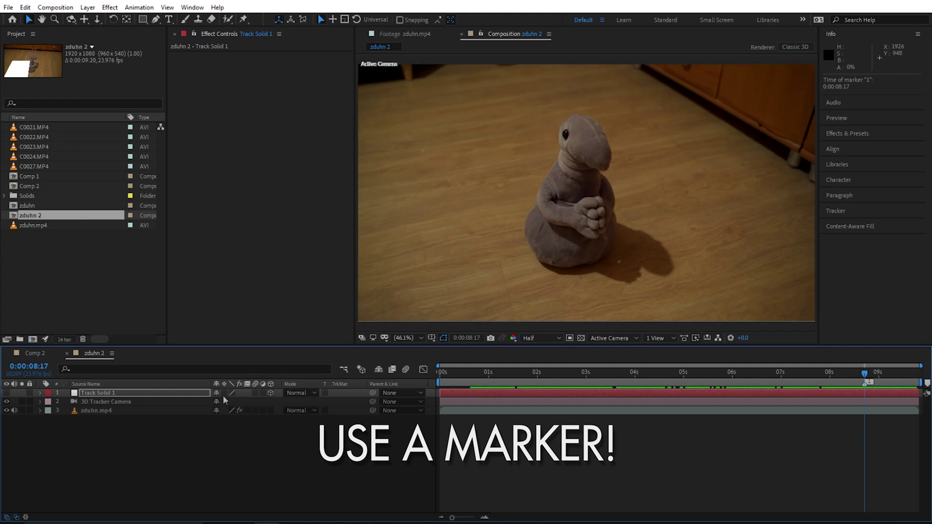
click(200, 440)
Step: Add a new point light, Point Light 1, with Casts Shadows enabled
right_click(200, 441)
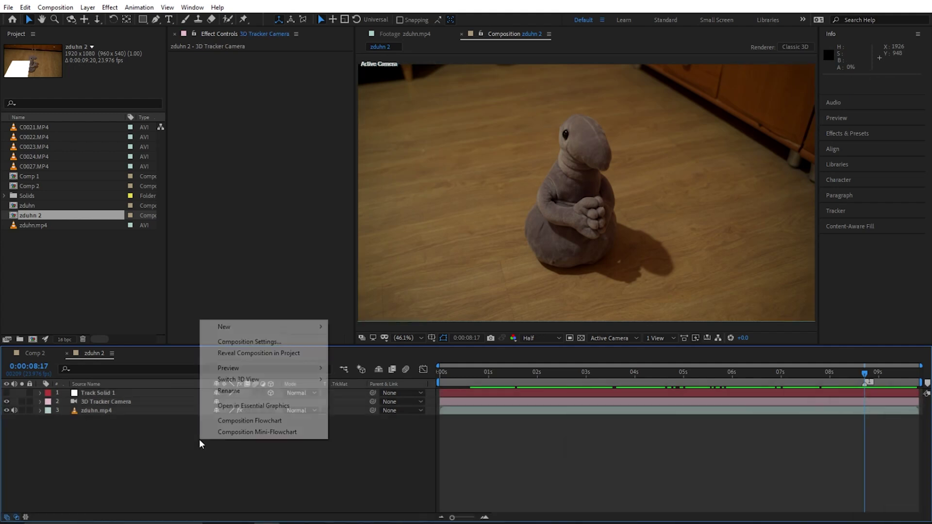
mouse_move(275, 332)
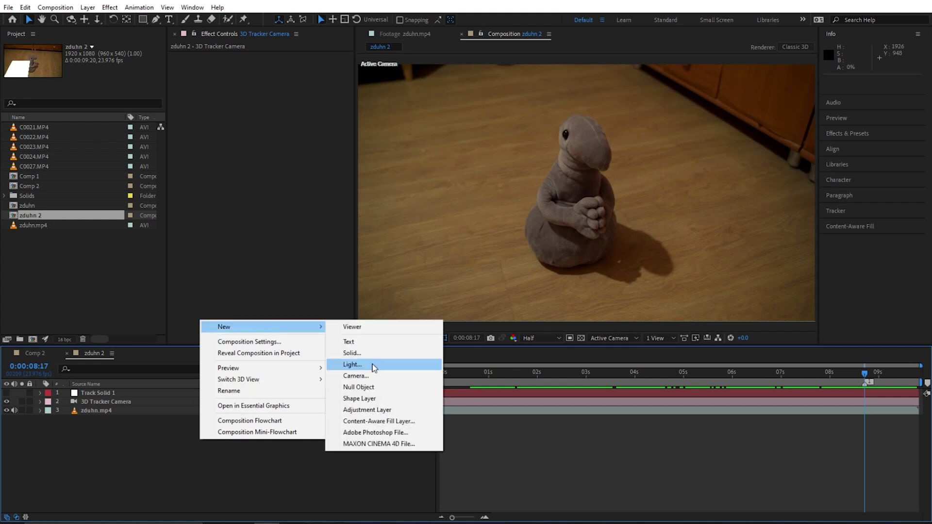
click(373, 365)
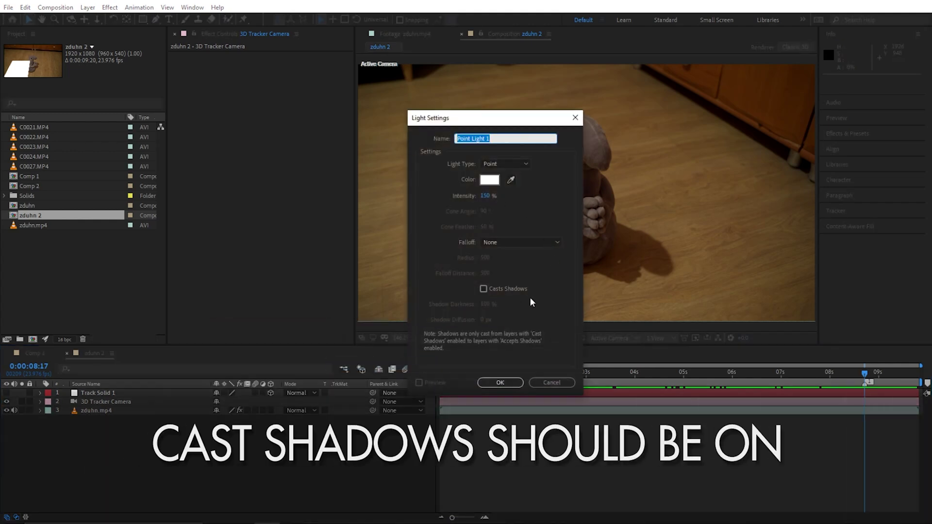
click(482, 290)
click(500, 383)
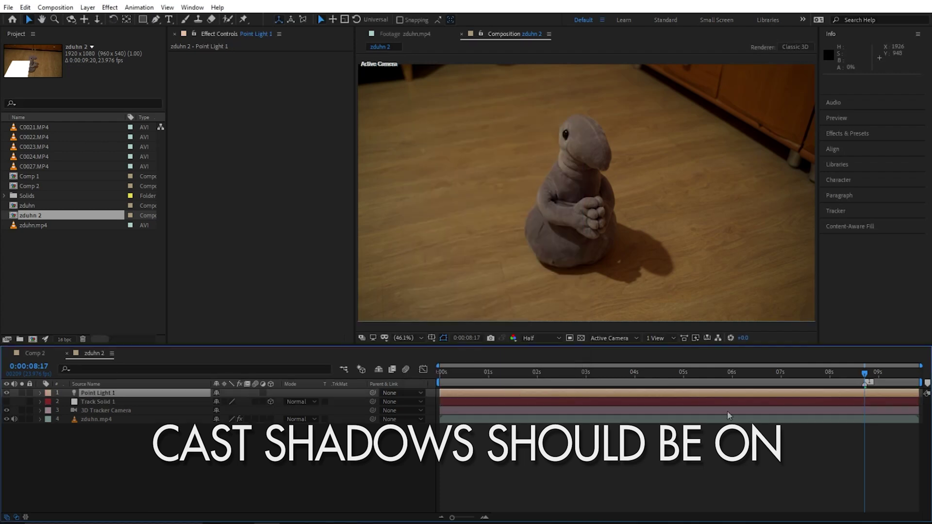
click(105, 393)
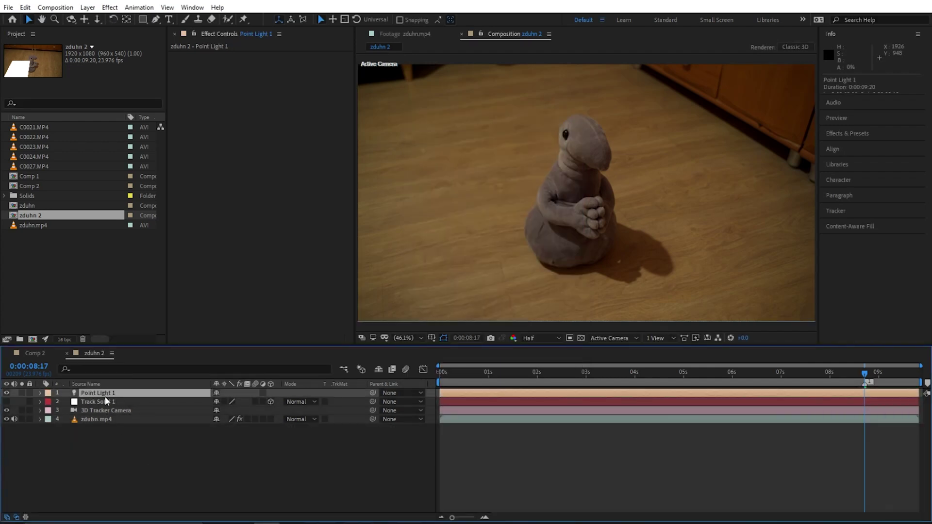
Step: Show the light and camera Positions and parent Point Light 1 to 3D Tracker Camera
ctrl+click(109, 409)
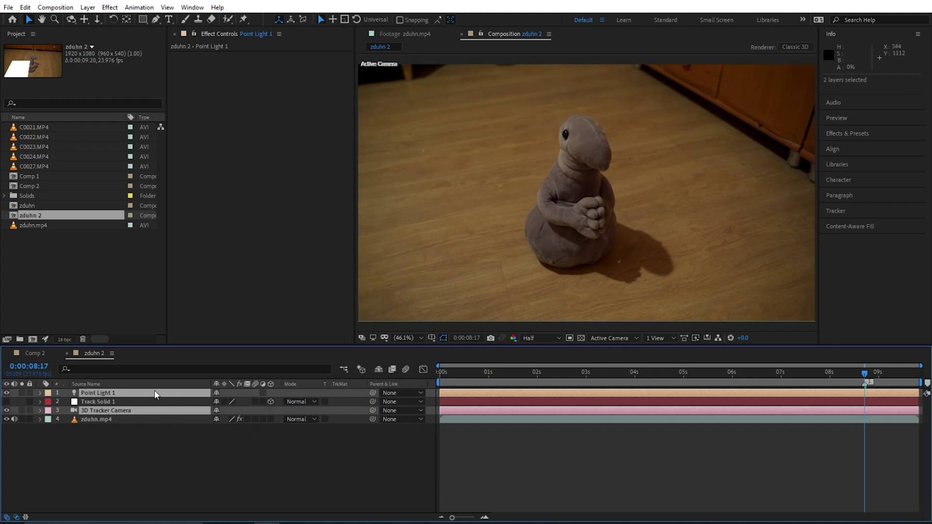
key(p)
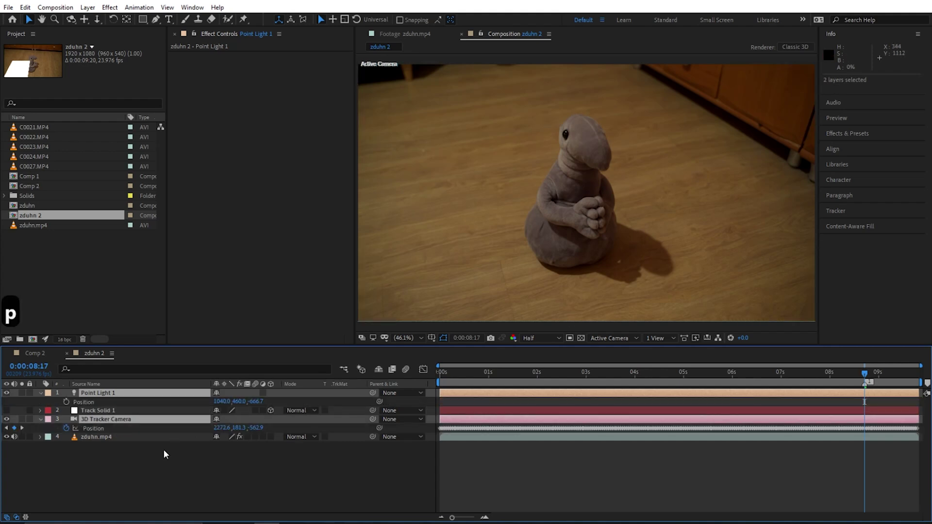
click(221, 458)
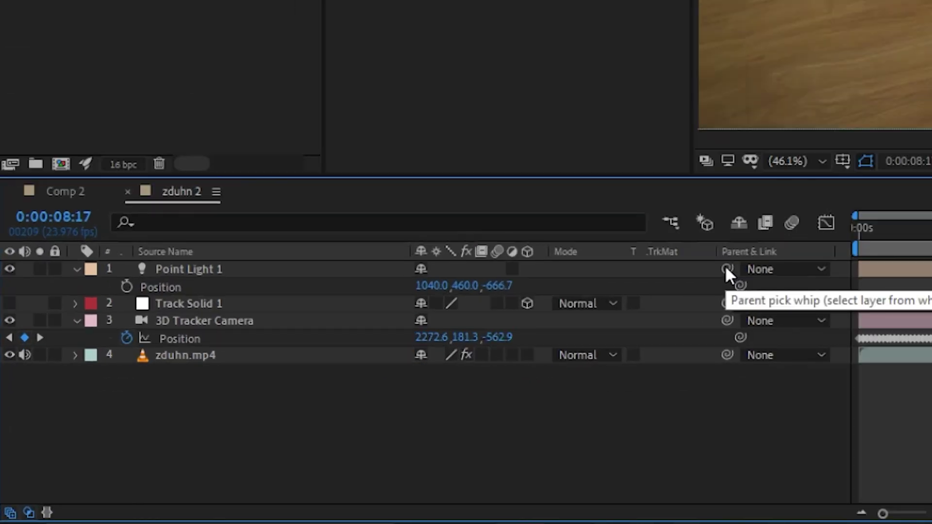
drag(727, 269, 837, 323)
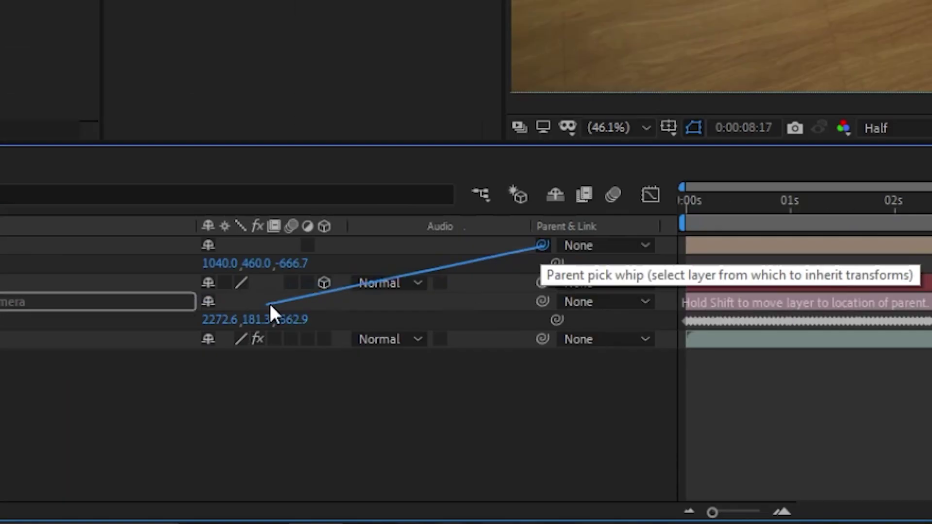
drag(315, 271, 0, 264)
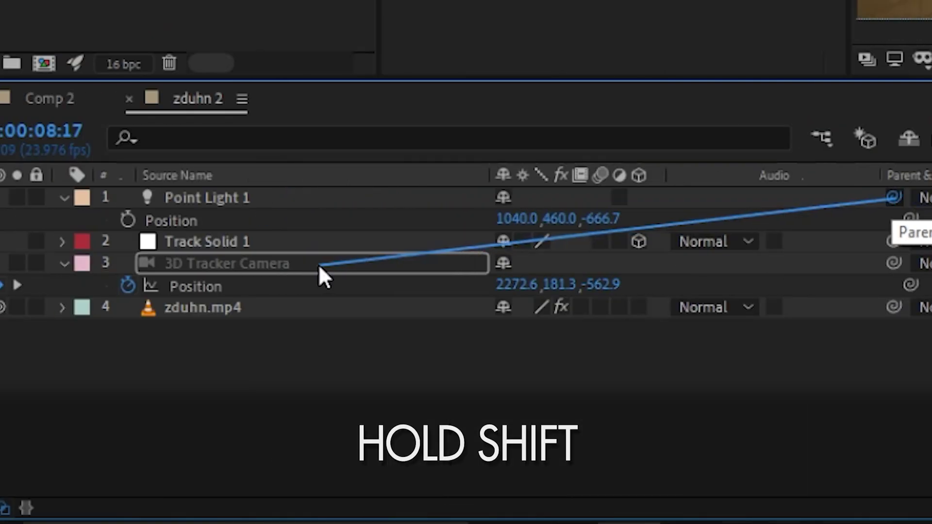
drag(316, 264, 317, 264)
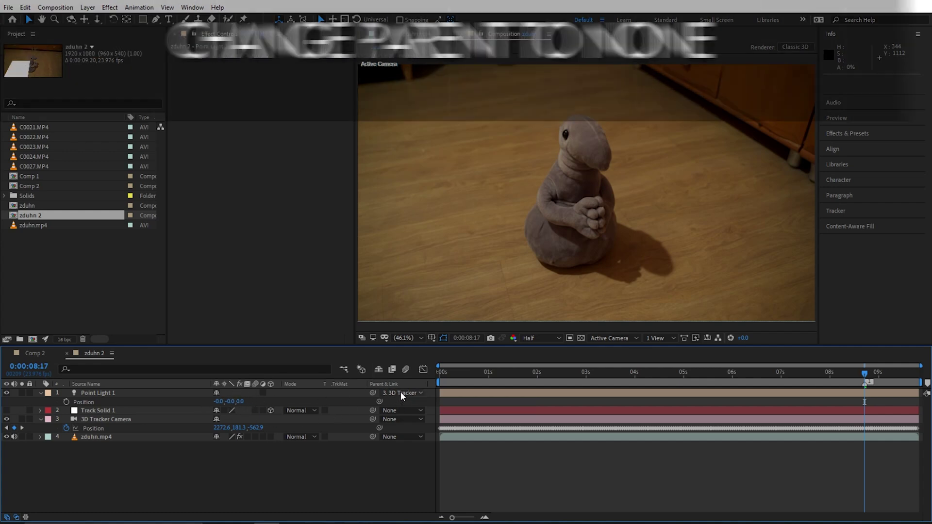
Step: Set Point Light 1's parent to None, keeping it at 2272.6, 181.3, -562.9
click(401, 393)
click(404, 406)
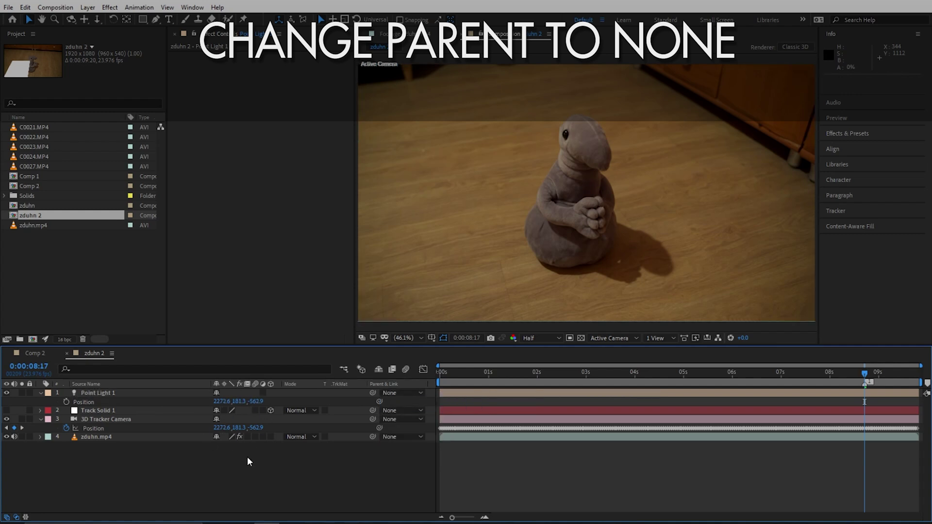
click(129, 437)
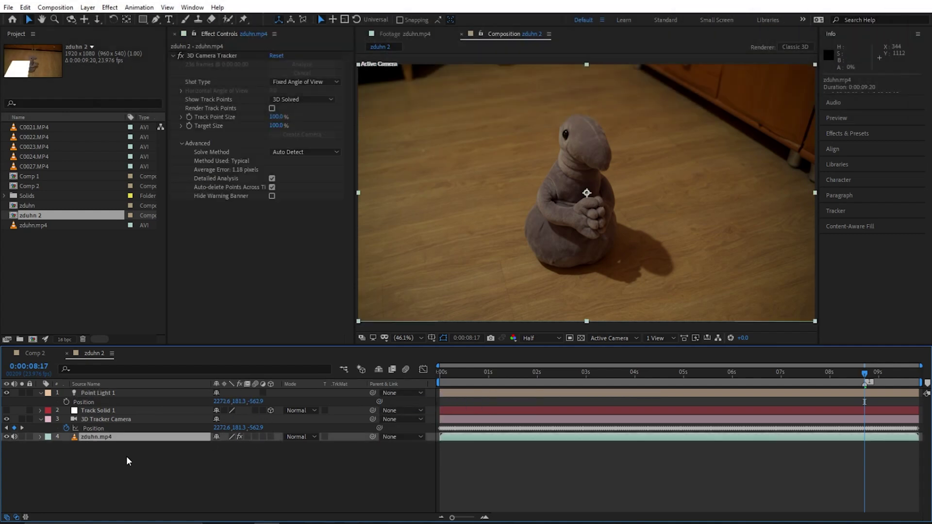
Step: Duplicate zduhn.mp4, freeze the copy at 0:00:08:17, delete its 3D Camera Tracker, and make it 3D
key(ctrl+d)
right_click(101, 438)
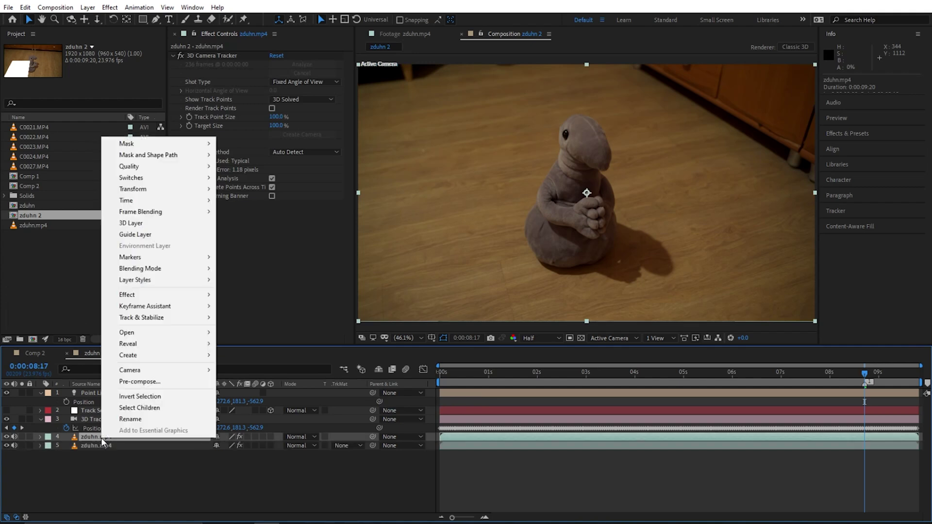
mouse_move(160, 201)
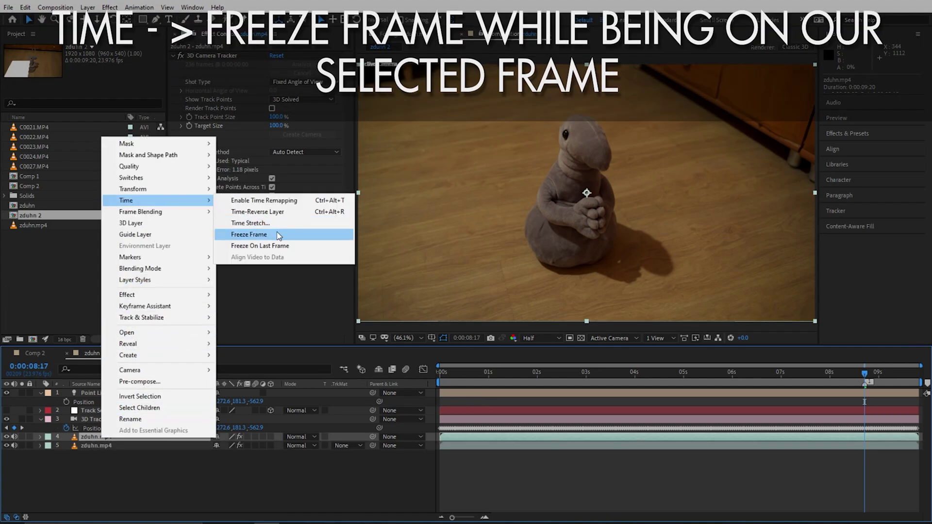
click(279, 236)
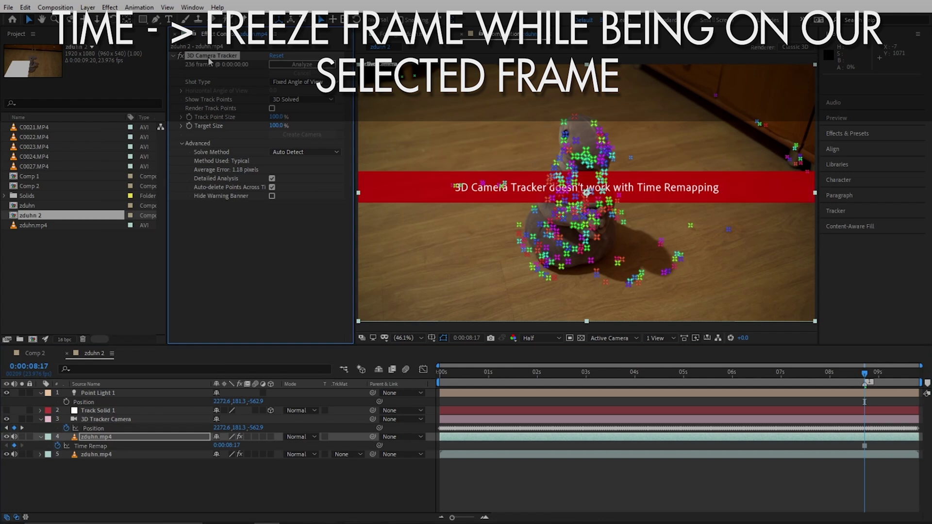
key(Delete)
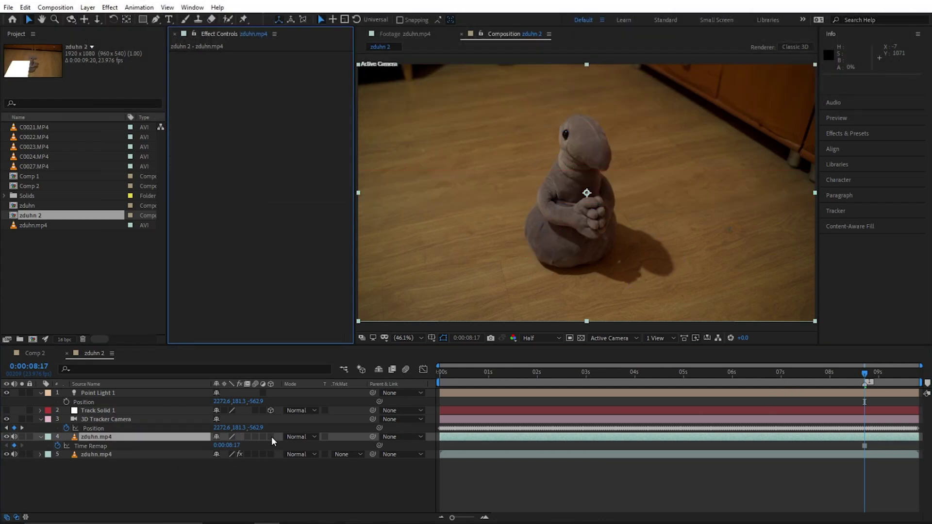
click(271, 435)
drag(869, 371, 863, 394)
Step: Paste Point Light 1's Position (2272.6, 181.3, -562.9) onto the footage copy
key(p)
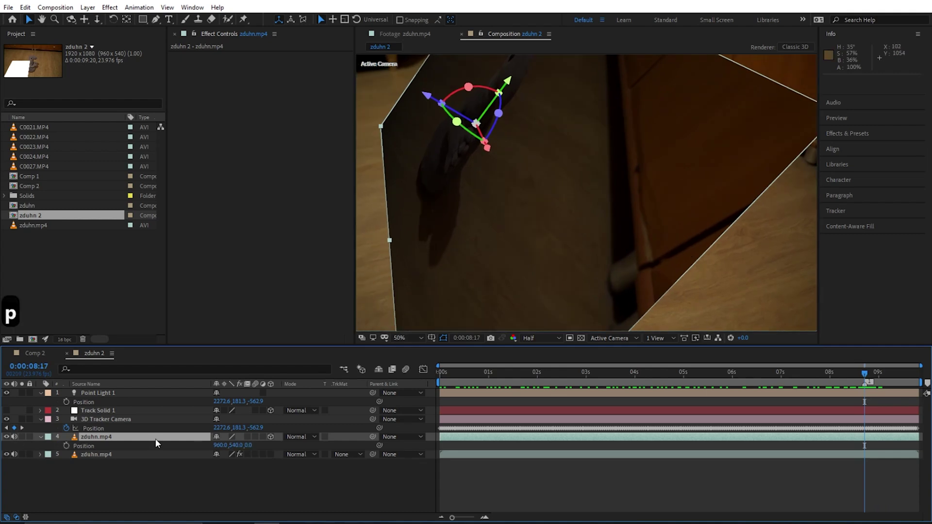
click(95, 402)
key(ctrl+c)
click(94, 445)
key(ctrl+v)
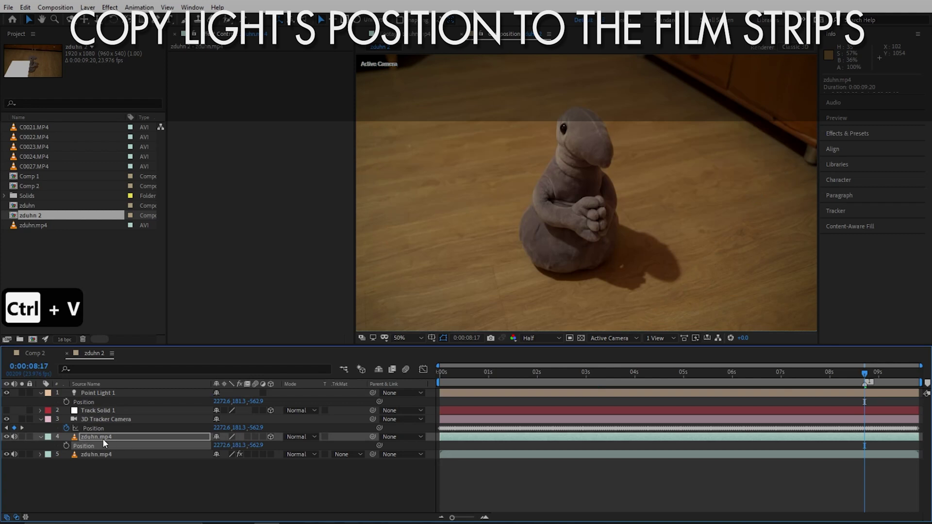
Step: Rename the footage copy 'film strip' and scrub the shot to check it
key(Return)
text(fi)
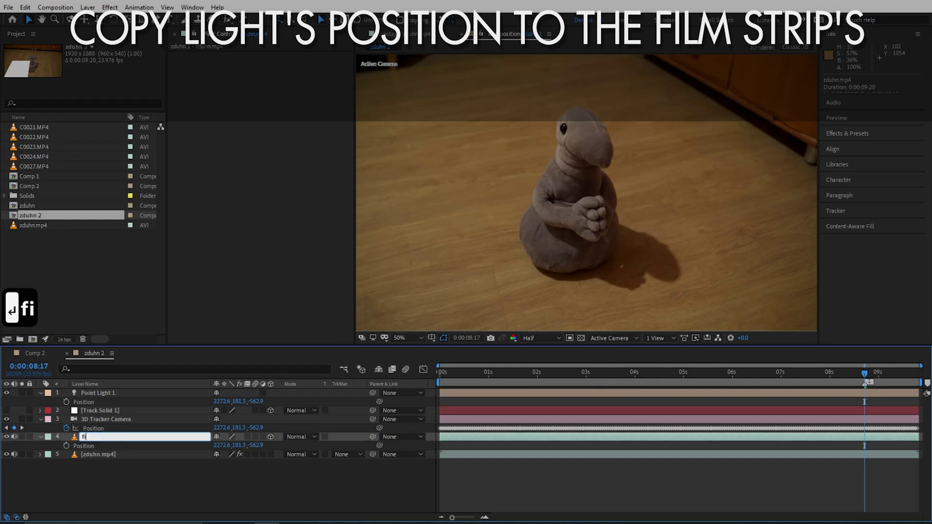
text(lm strip)
key(Return)
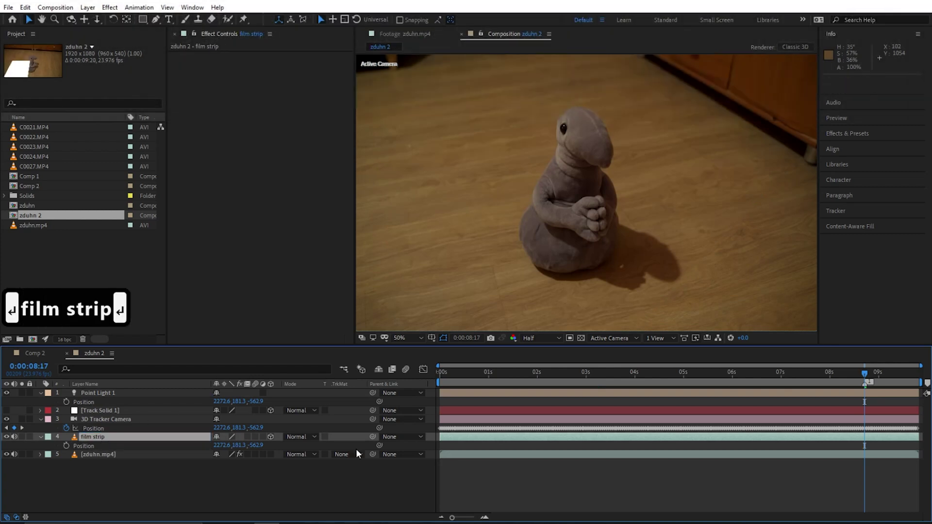
drag(785, 373, 683, 386)
scroll(579, 182, down, 2)
scroll(578, 182, down, 2)
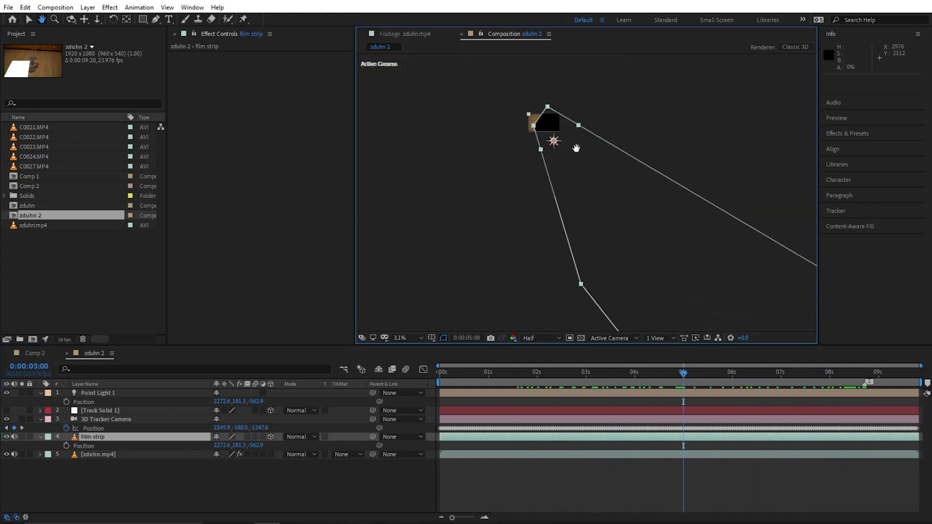
drag(682, 374, 864, 372)
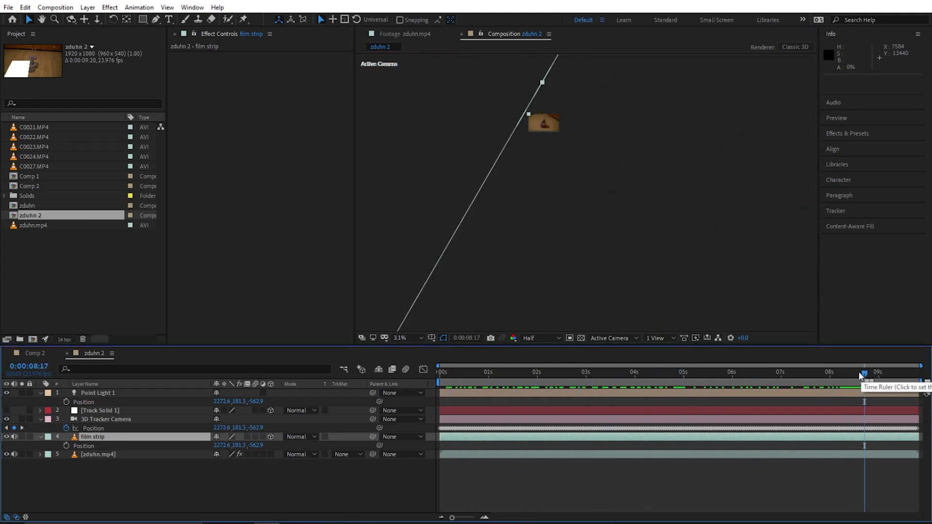
Step: Return to 0:00:08:17, fit the comp in the viewer, and switch to Top view
click(406, 338)
click(406, 154)
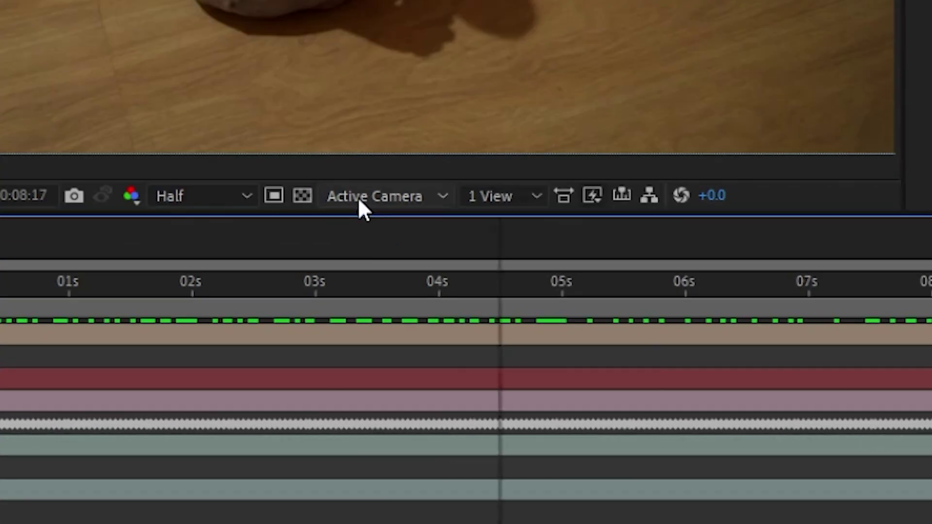
click(605, 340)
click(361, 350)
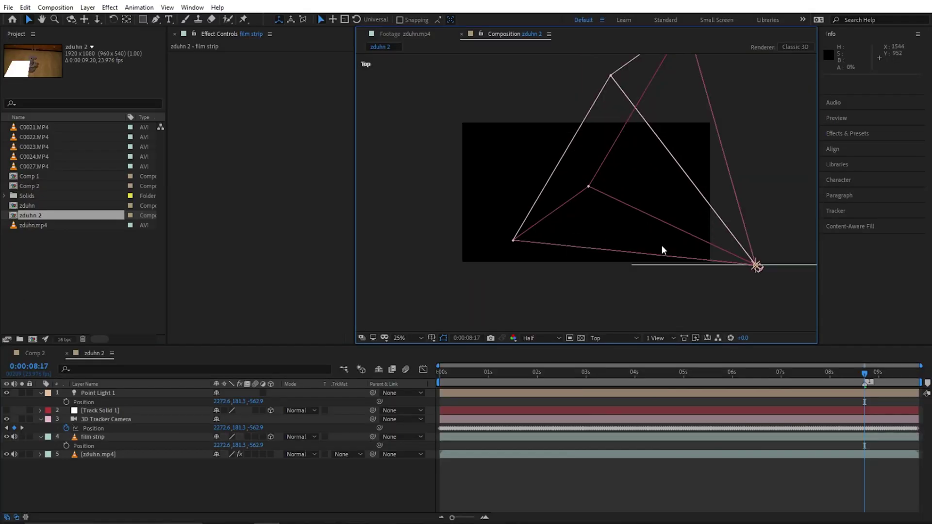
Step: Hide the tracker camera and push the film strip forward to Z -526.9
click(7, 421)
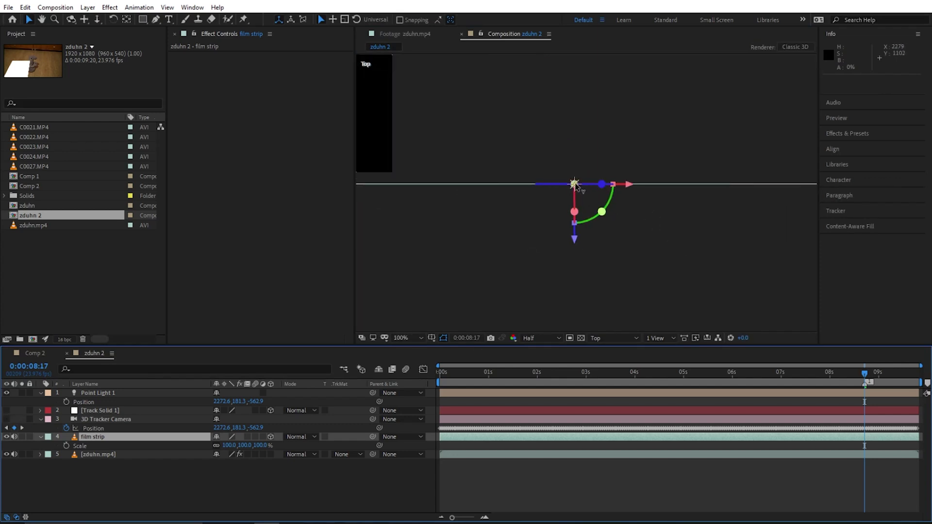
click(113, 394)
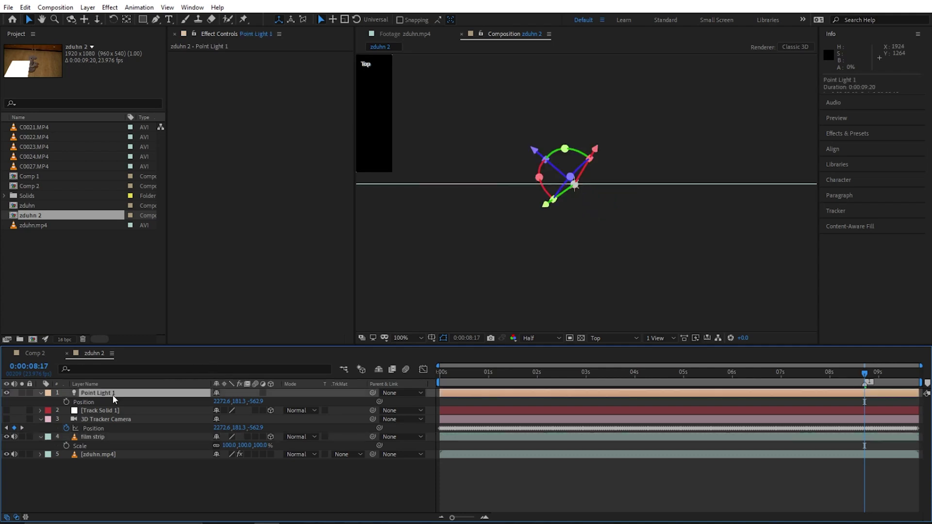
click(104, 437)
scroll(631, 214, down, 4)
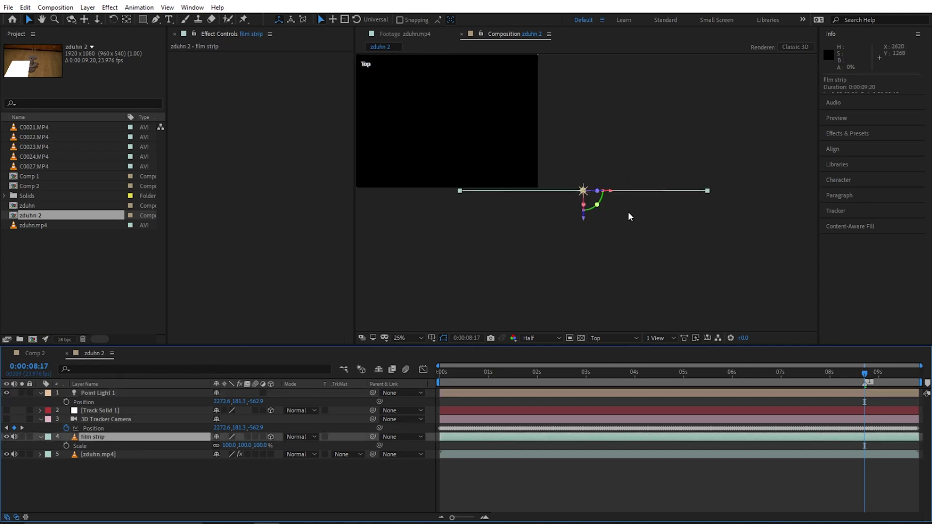
scroll(590, 217, down, 1)
scroll(589, 215, up, 1)
drag(583, 225, 585, 213)
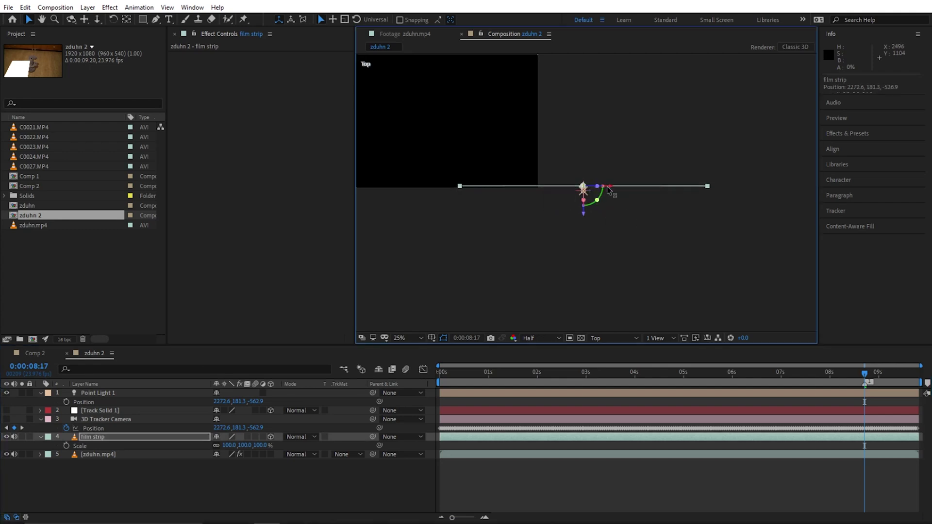
Step: Zoom to 50%, show the camera again, and rotate the film strip to about 318° on Y
key(period)
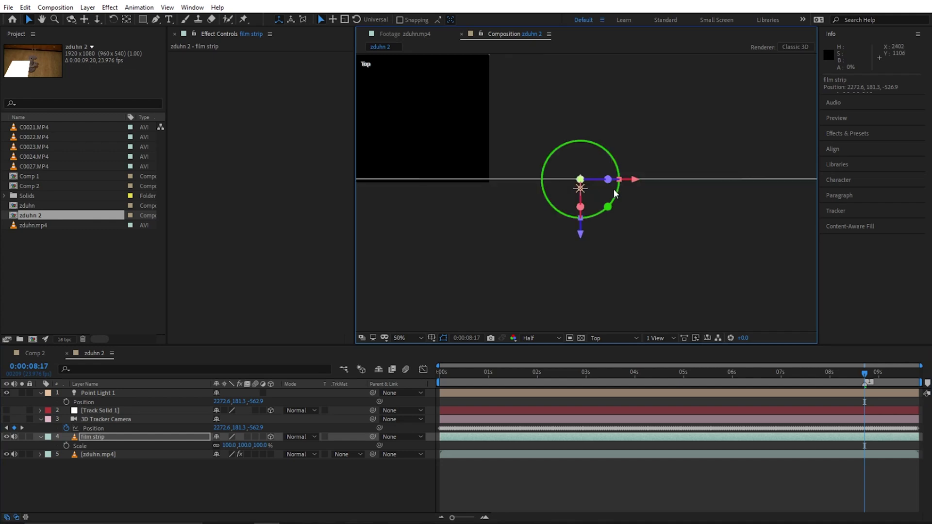
click(6, 419)
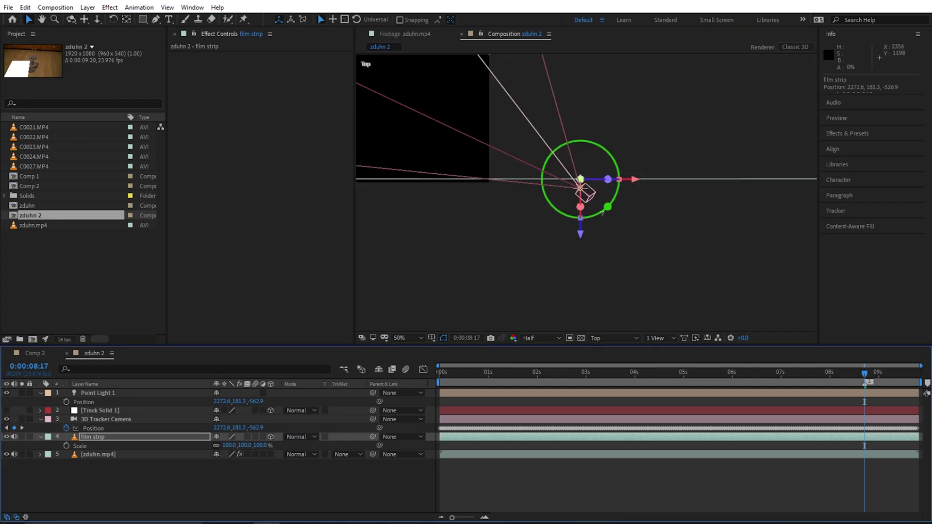
drag(607, 207, 610, 185)
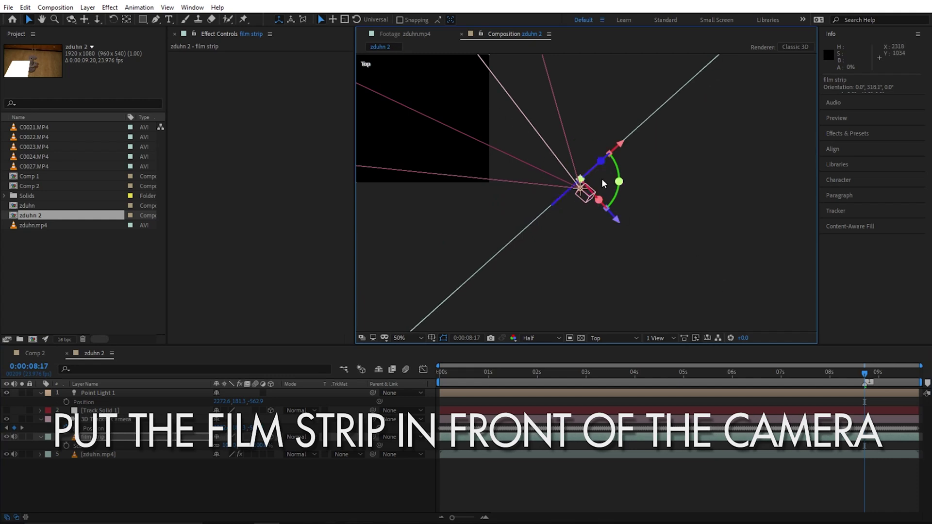
Step: Shrink the film strip's Scale to 93% and return to the Active Camera view
click(146, 438)
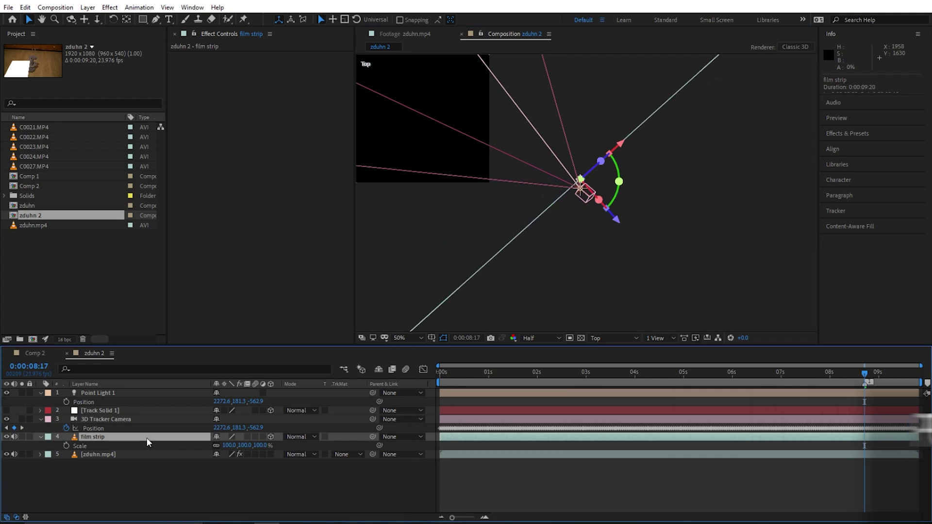
key(s)
key(s)
drag(232, 441, 205, 446)
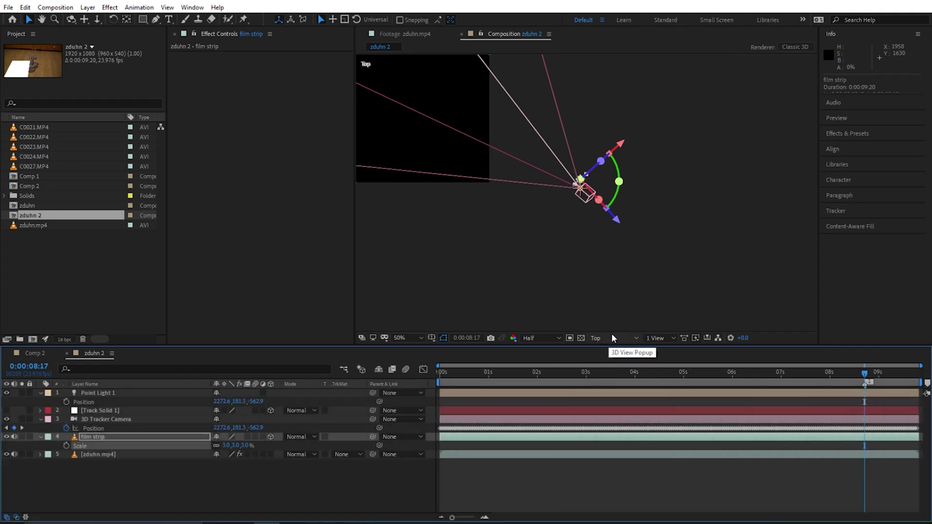
click(600, 340)
click(616, 348)
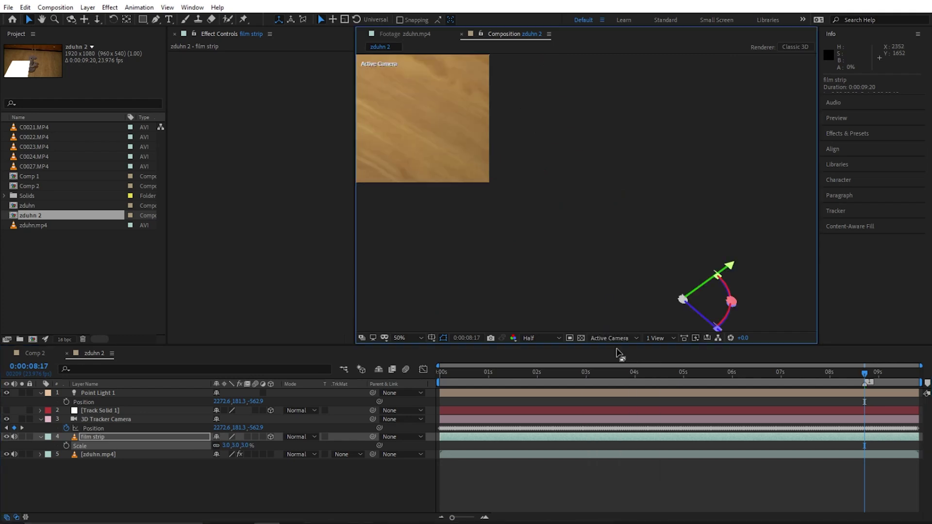
Step: Undo the last move and shrink the film strip uniformly by its corner
scroll(537, 179, down, 4)
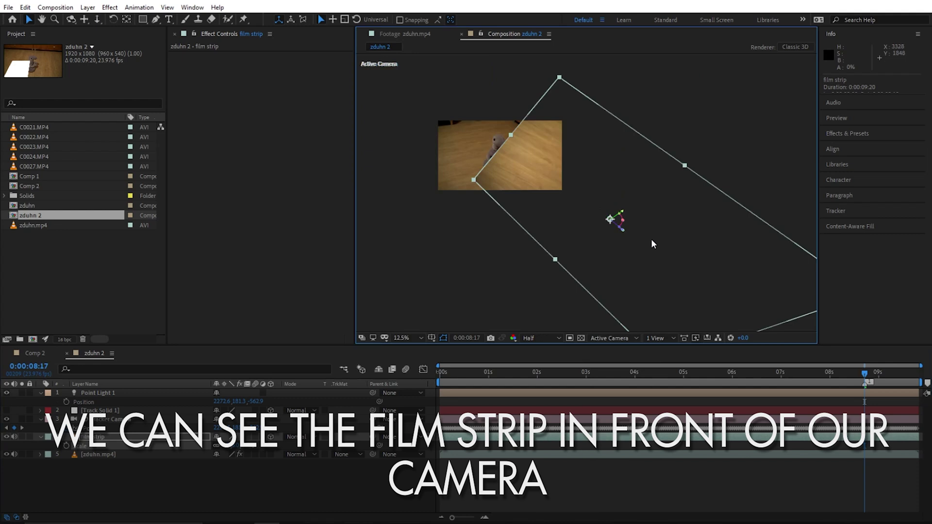
key(ctrl+z)
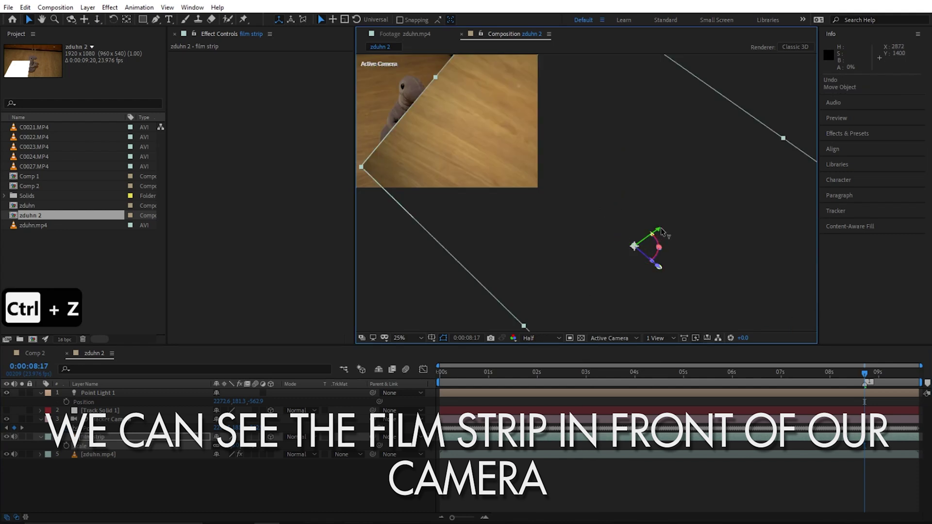
scroll(570, 185, down, 2)
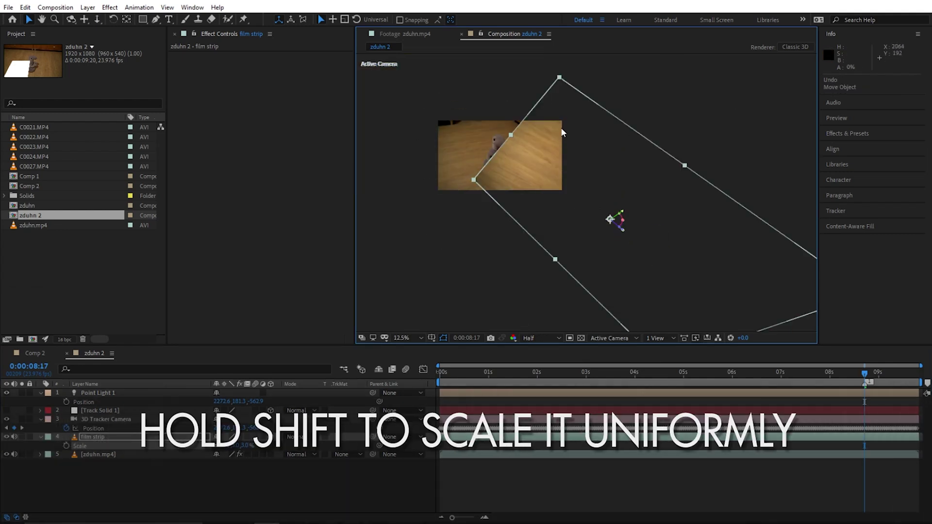
mouse_move(646, 208)
mouse_down()
mouse_move(787, 235)
mouse_move(694, 202)
mouse_move(649, 198)
mouse_up()
scroll(581, 210, up, 6)
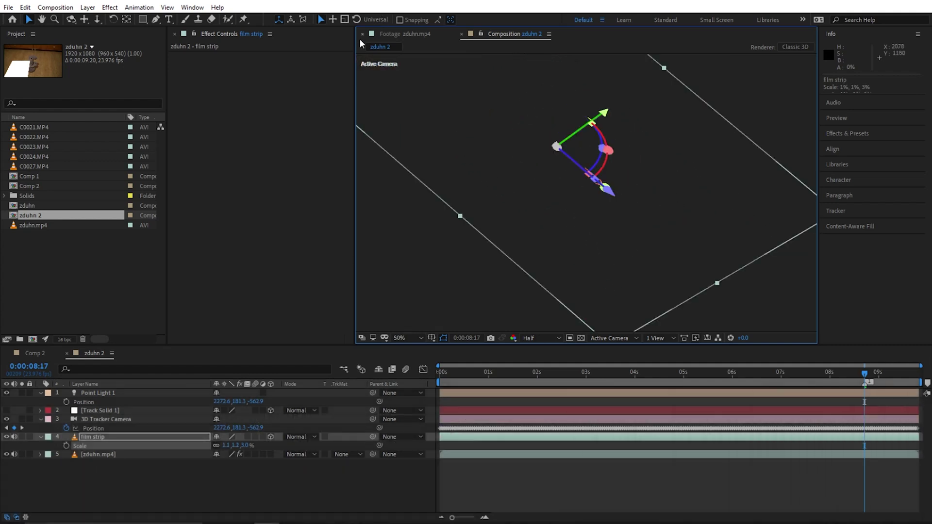
Step: Rotate the film strip toward the camera in View Axis mode
click(303, 20)
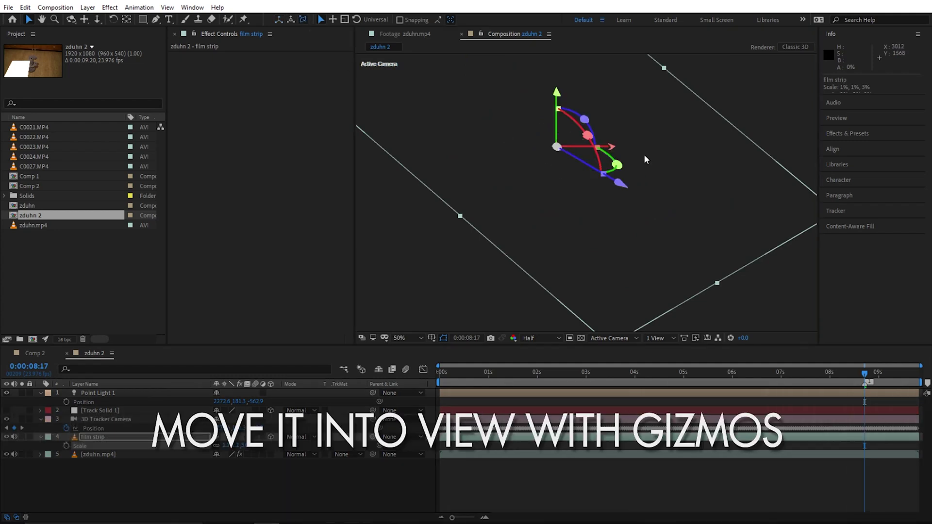
scroll(610, 156, down, 2)
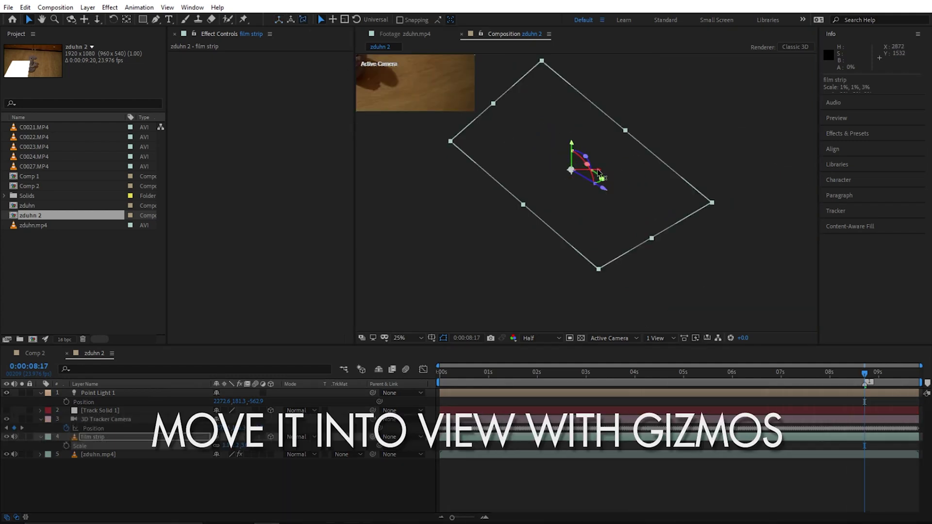
mouse_move(601, 175)
mouse_down()
mouse_move(589, 168)
mouse_move(597, 173)
mouse_up()
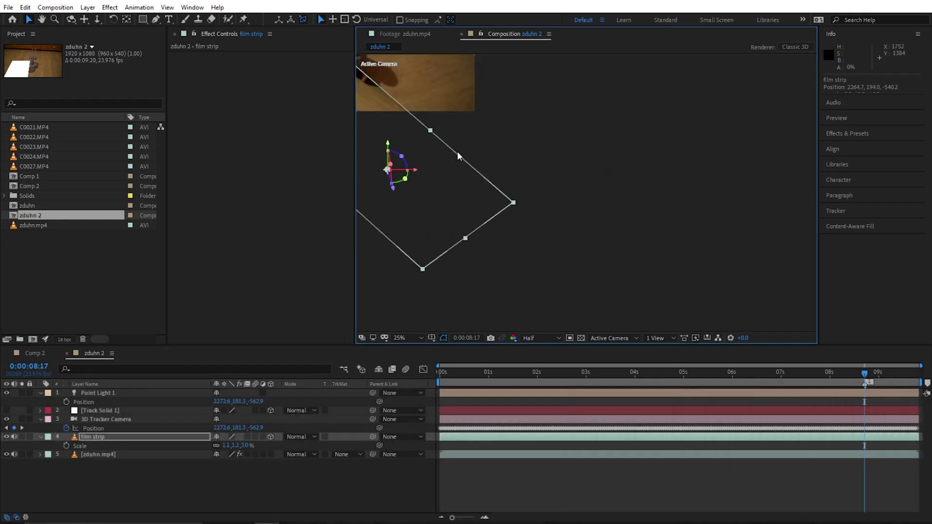
mouse_move(388, 146)
mouse_down()
mouse_move(387, 112)
mouse_move(392, 141)
mouse_up()
drag(458, 120, 662, 267)
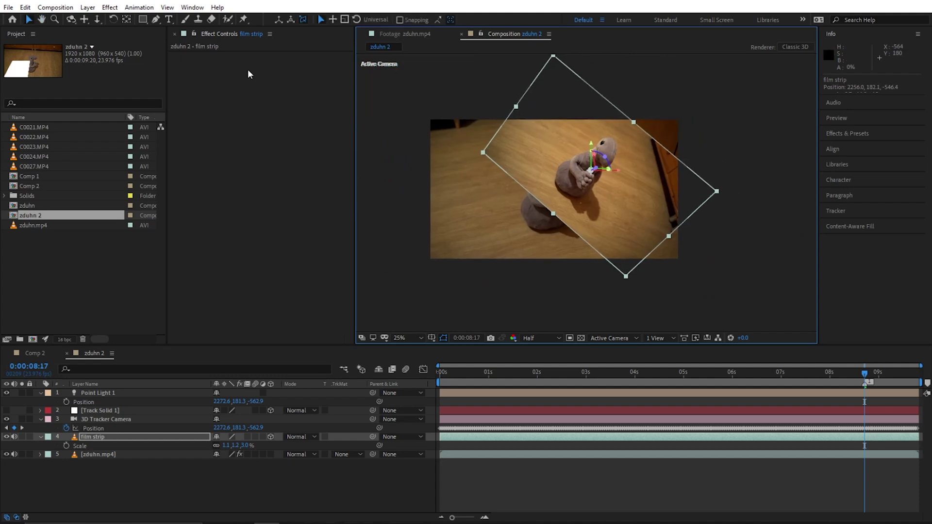
Step: In Local Axis mode, fit the film strip over the footage at 1.7% scale
click(280, 18)
scroll(575, 202, up, 2)
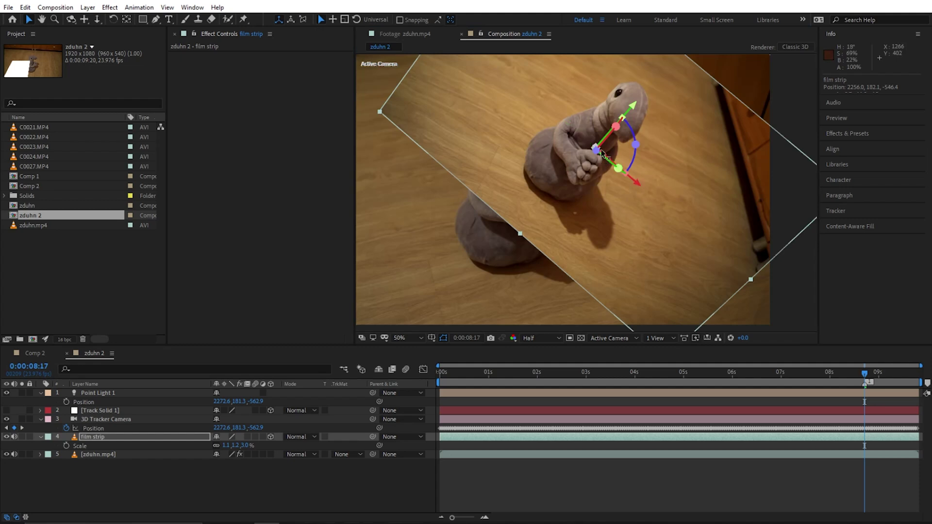
drag(595, 150, 554, 144)
key(comma)
key(ctrl+z)
drag(648, 224, 684, 287)
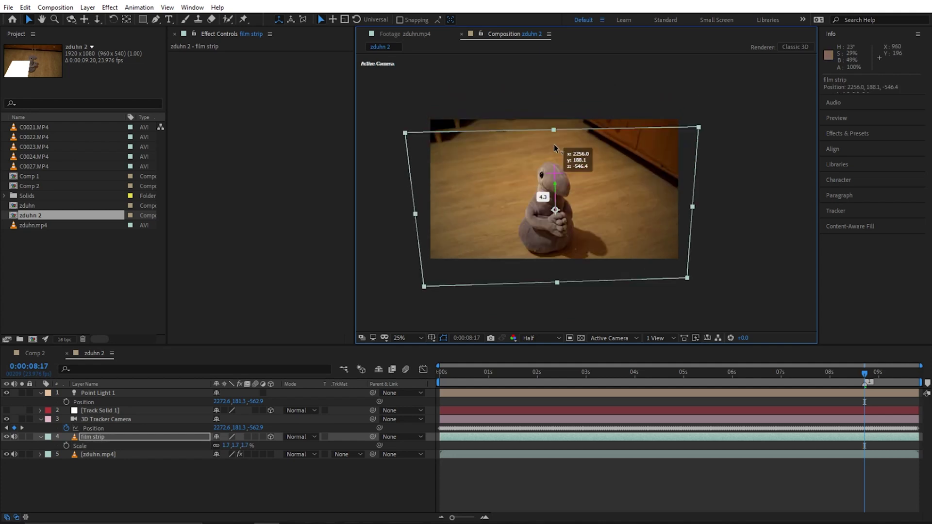
drag(554, 144, 557, 111)
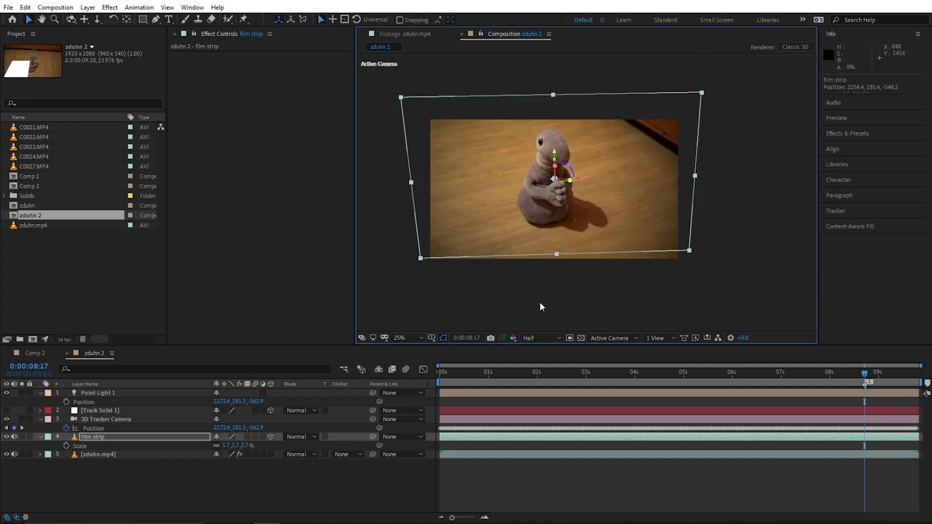
click(465, 437)
Step: Apply the Corner Pin effect to the film strip using the 'cor' effect search
key(ctrl+space)
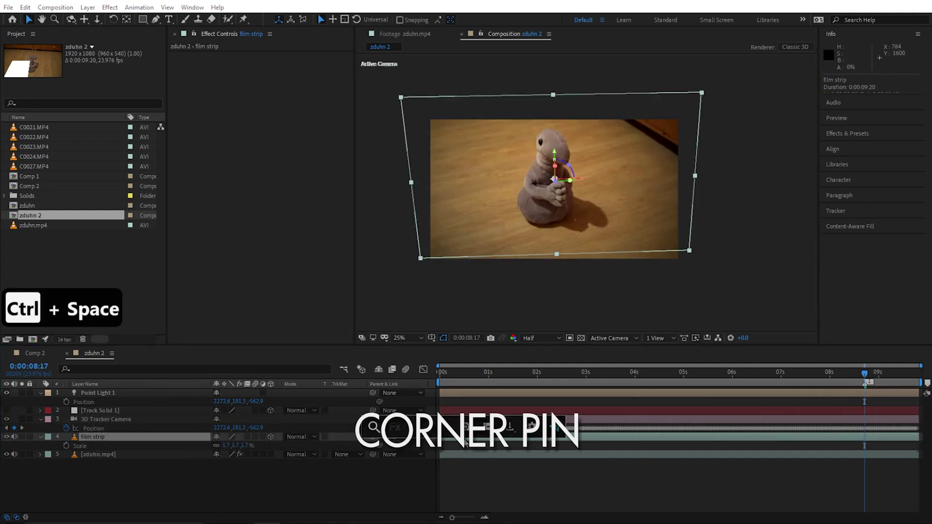
text(cor)
key(Return)
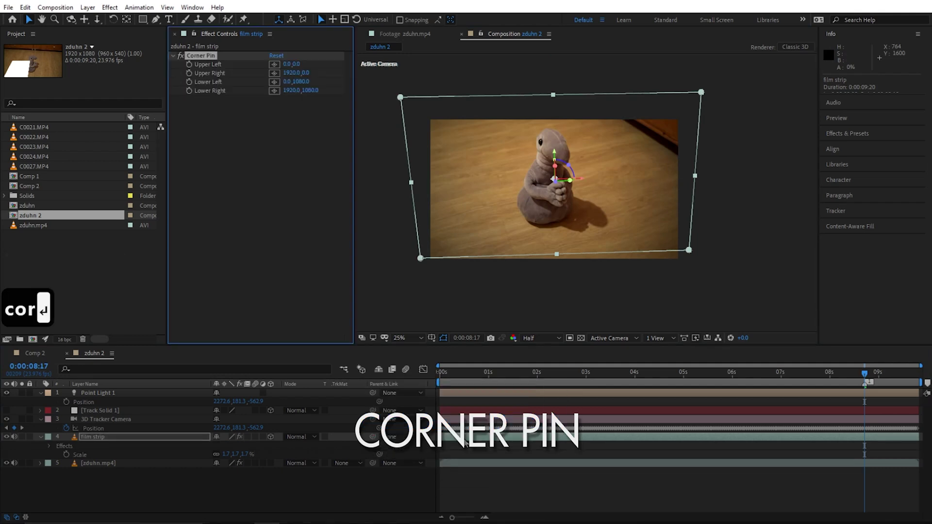
Step: Pin the four Corner Pin points to the footage corners, then check frames 3-7 seconds
scroll(609, 231, up, 8)
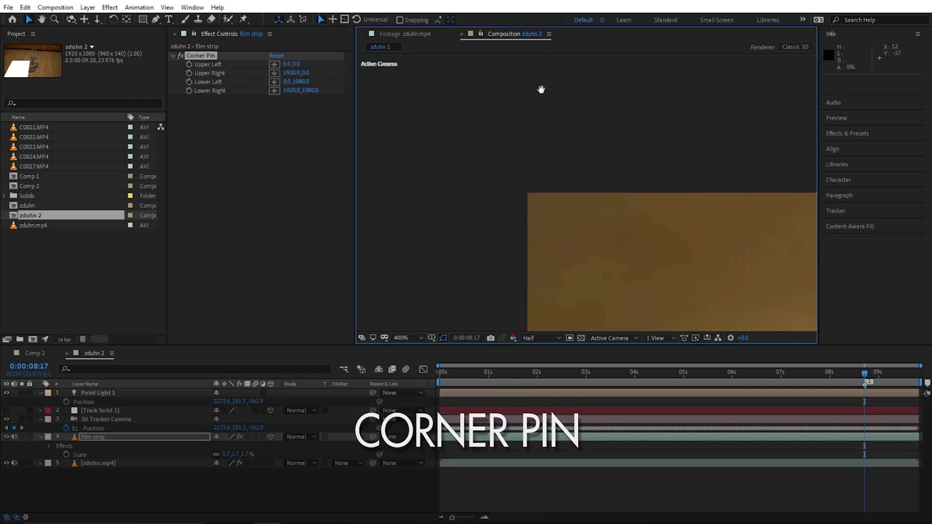
scroll(480, 119, up, 2)
drag(480, 118, 609, 188)
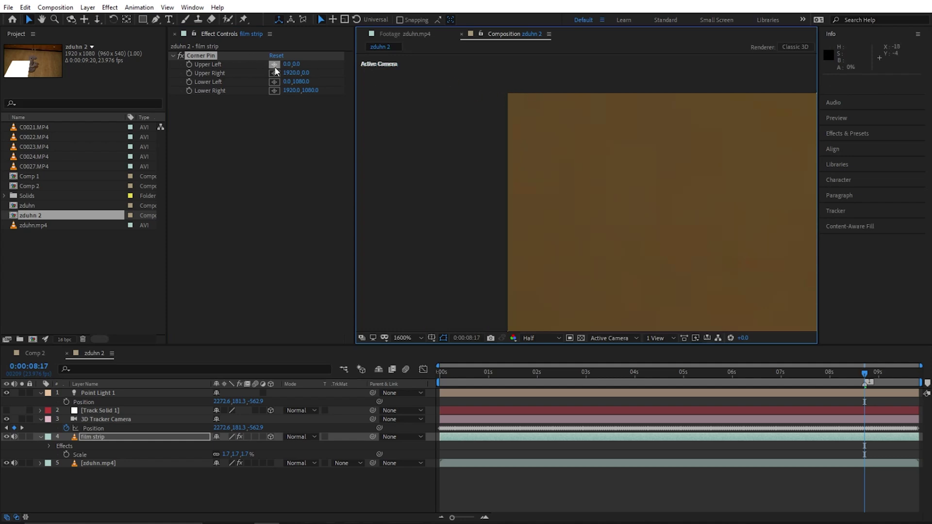
click(274, 64)
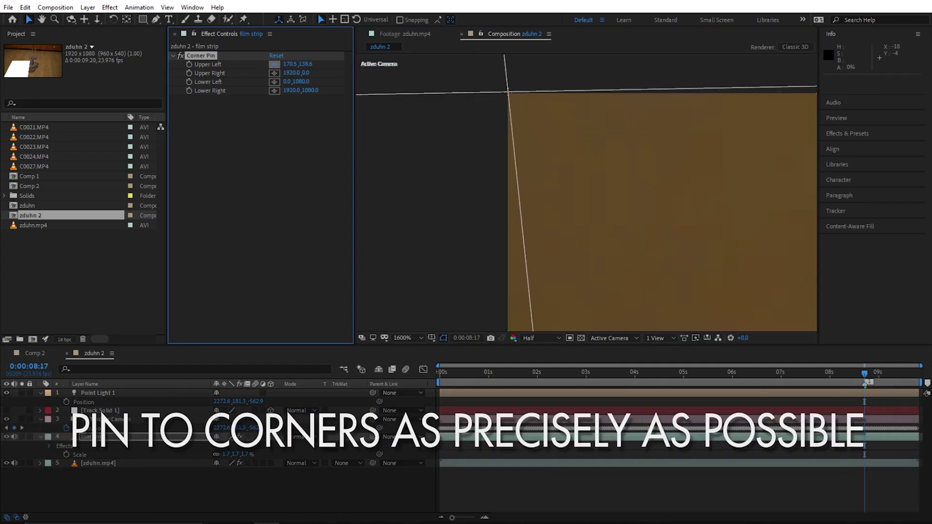
click(508, 92)
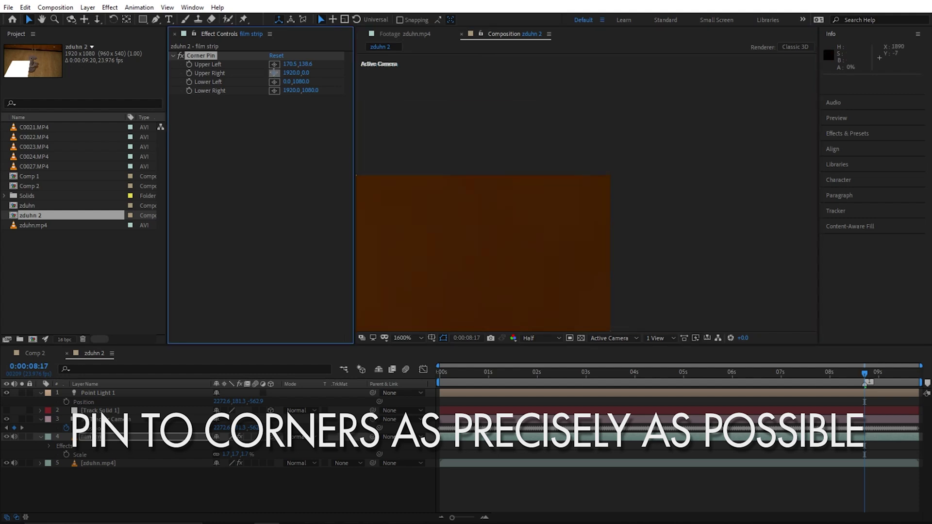
click(604, 182)
scroll(568, 272, down, 5)
scroll(568, 272, up, 3)
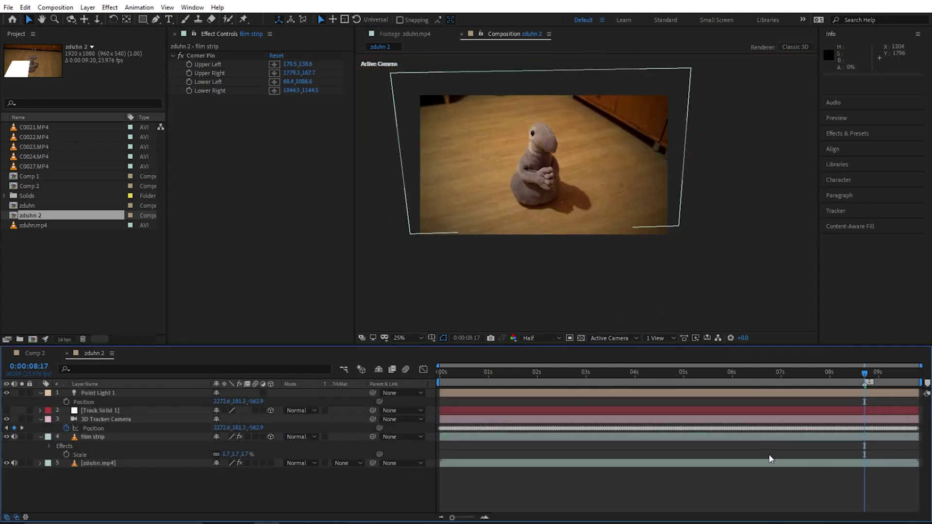
click(839, 382)
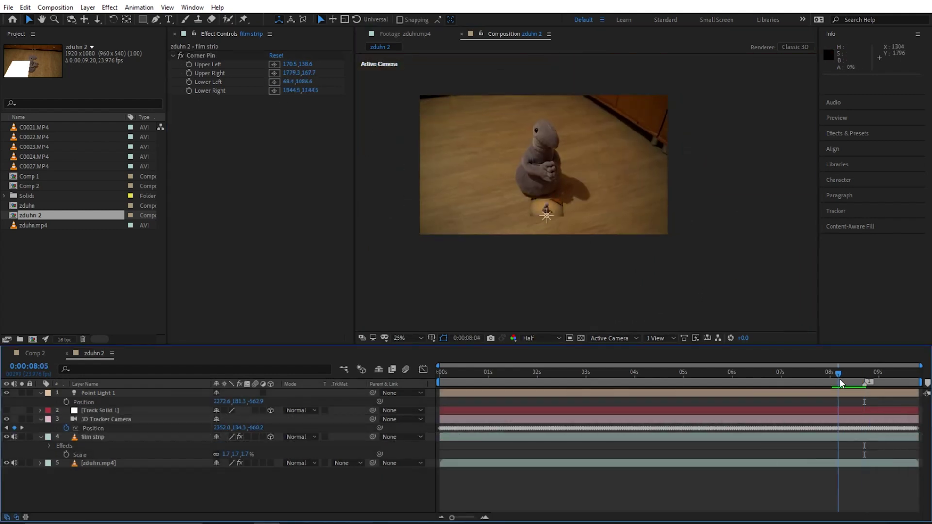
drag(839, 380, 612, 408)
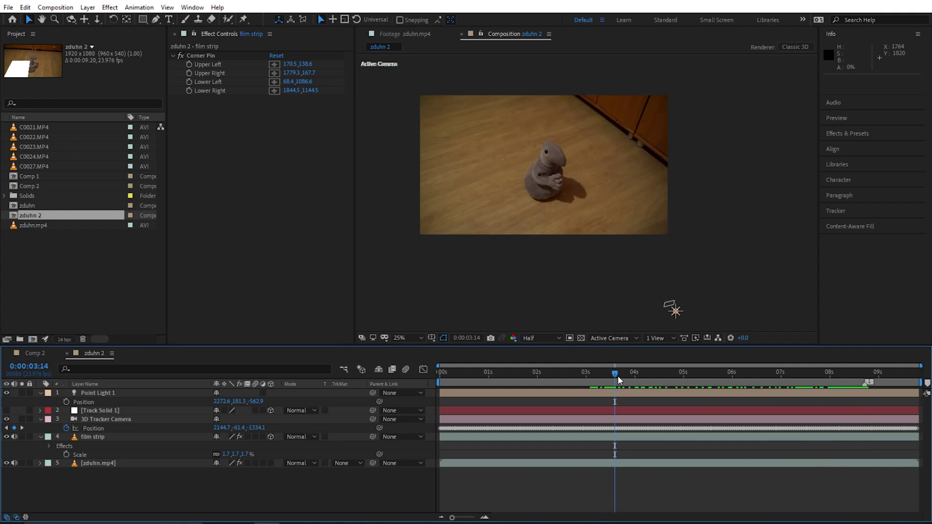
drag(618, 375, 836, 388)
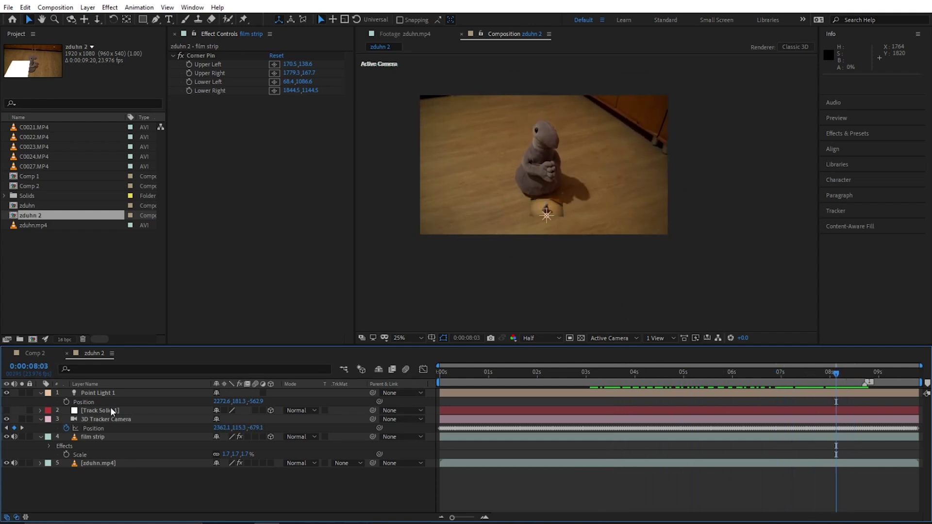
Step: Make Track Solid 1 visible and go to frame 0:00:08:17
click(111, 411)
click(6, 410)
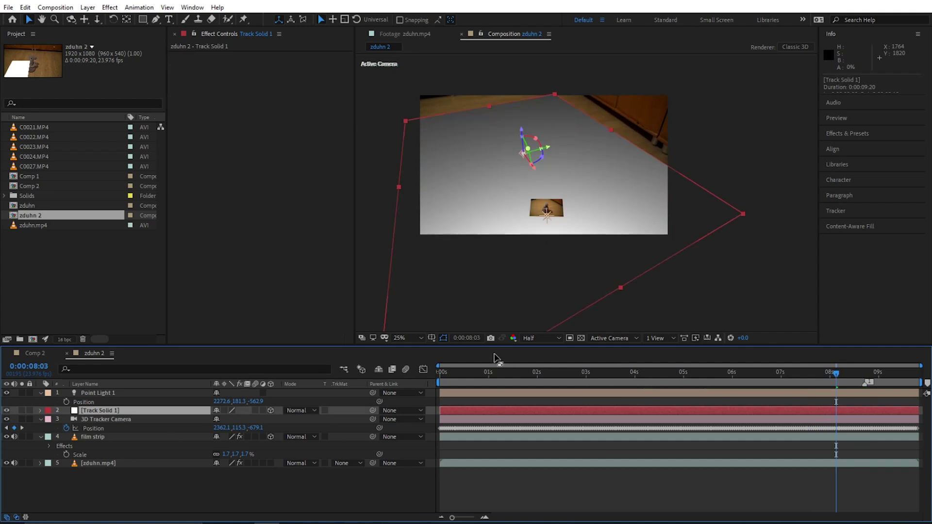
drag(836, 373, 868, 378)
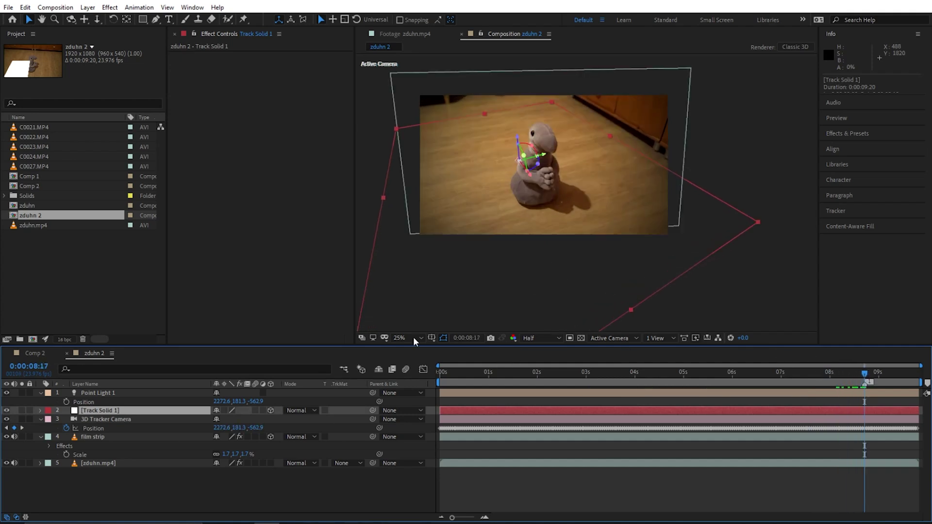
Step: Give the film strip 100% Light Transmission and set Casts Shadows to Only
click(110, 436)
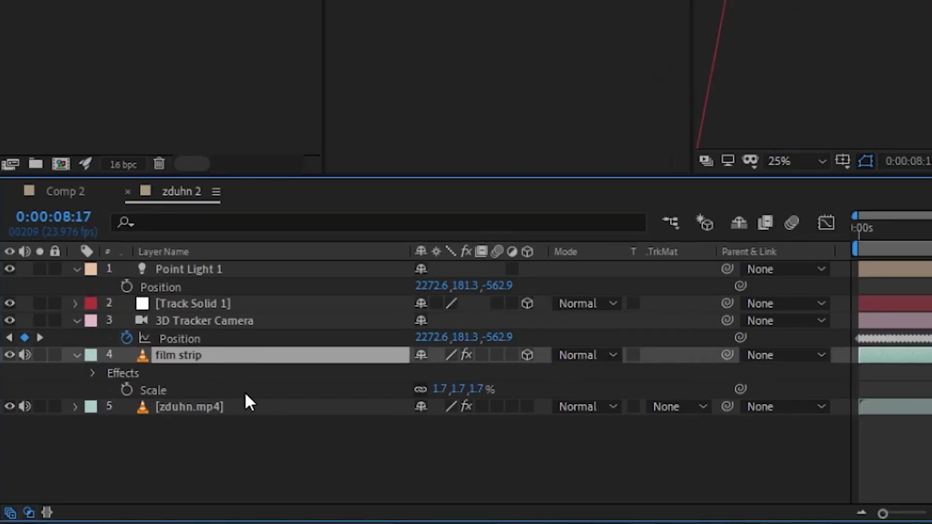
key(a)
key(a)
scroll(268, 379, down, 1)
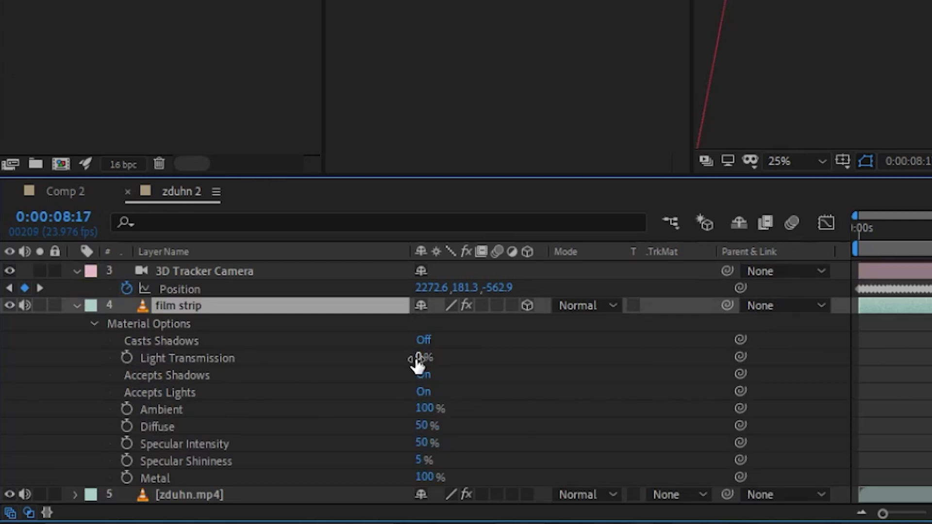
drag(418, 358, 689, 350)
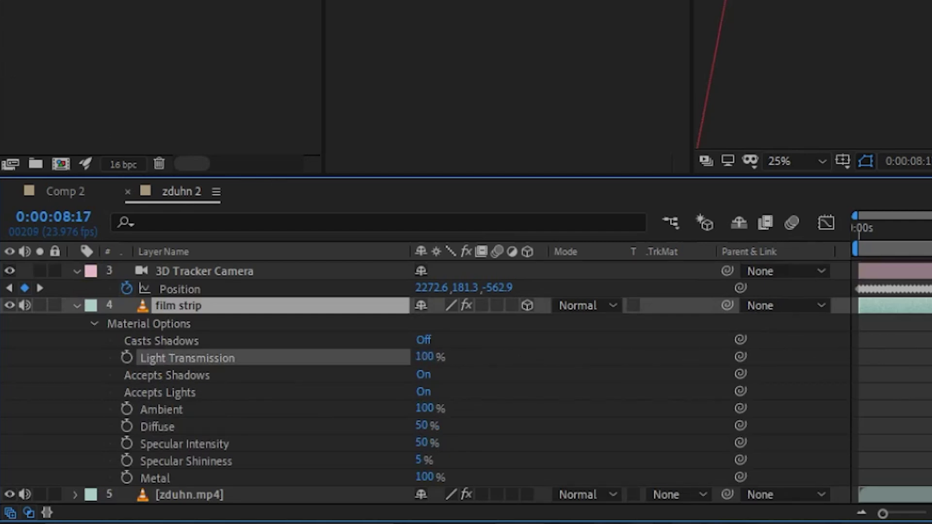
key(Right)
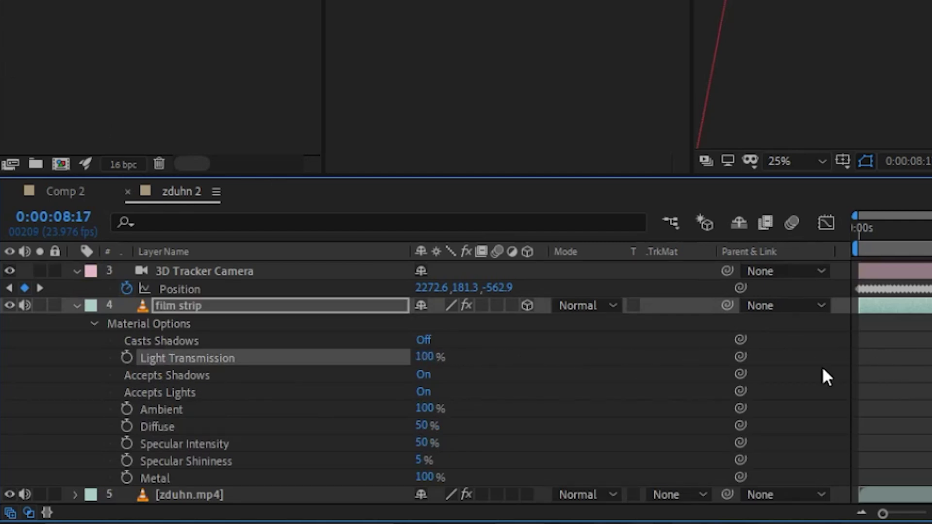
click(423, 340)
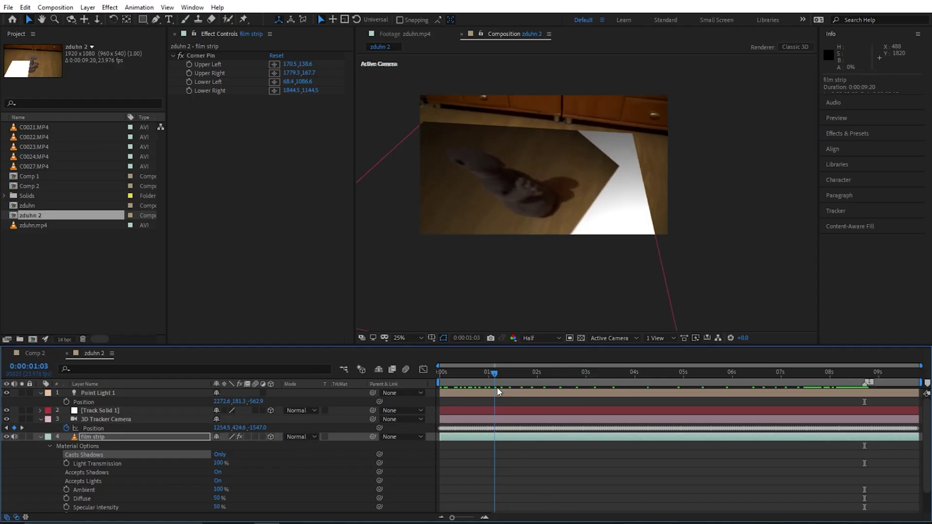
drag(521, 396, 840, 392)
click(150, 410)
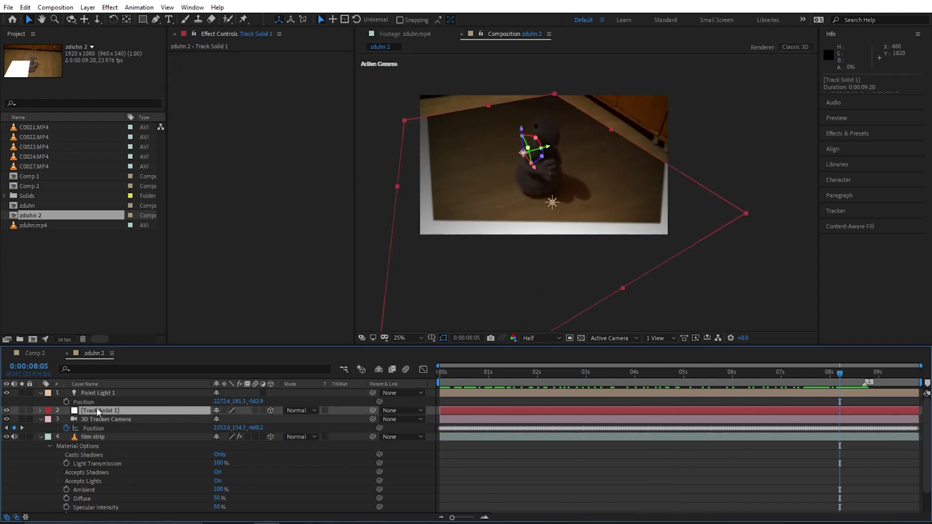
Step: Turn Accepts Lights off in Track Solid 1's Material Options
key(a)
key(a)
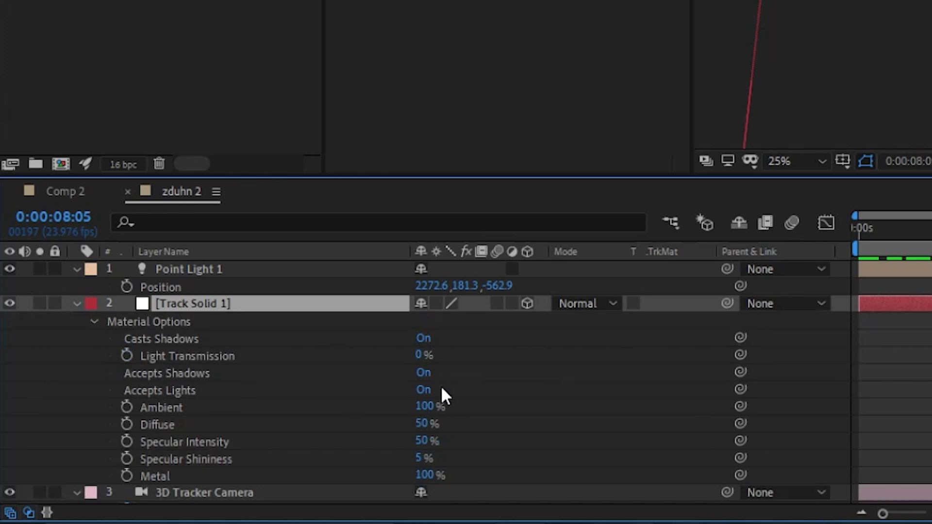
click(422, 391)
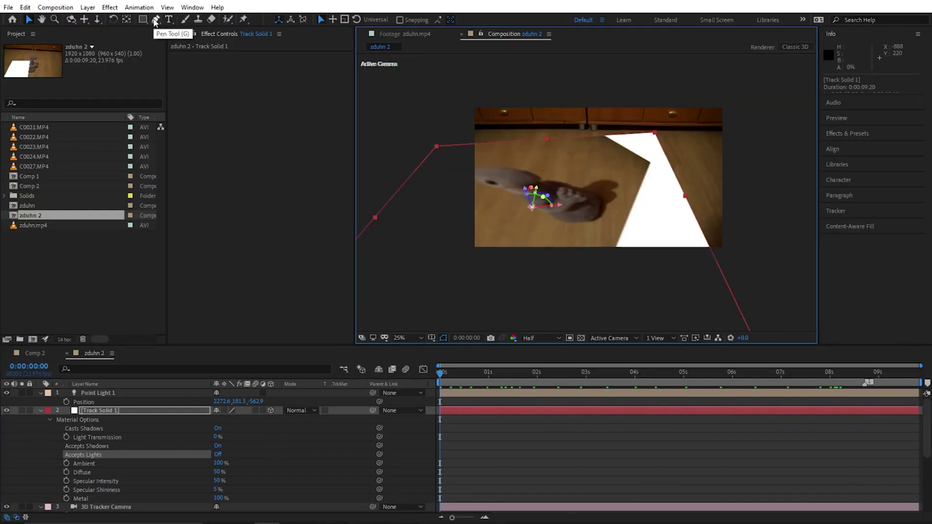
Step: Draw a closed polygon mask with the Pen tool around the plush toy on Track Solid 1
click(155, 20)
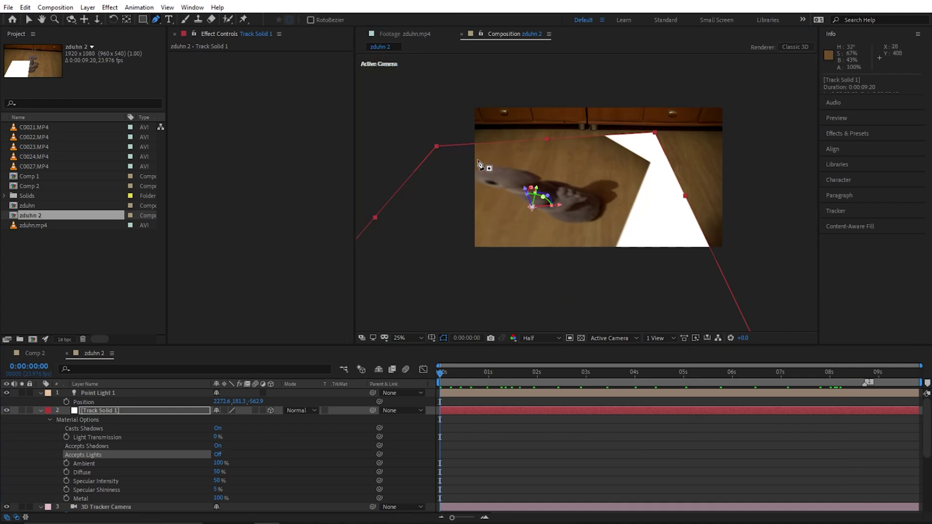
click(469, 149)
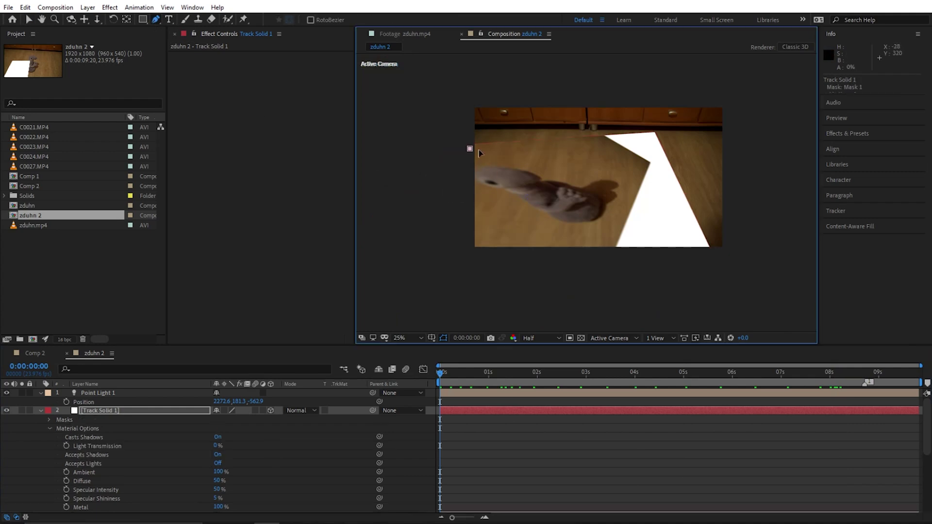
click(546, 152)
drag(595, 151, 603, 152)
click(618, 221)
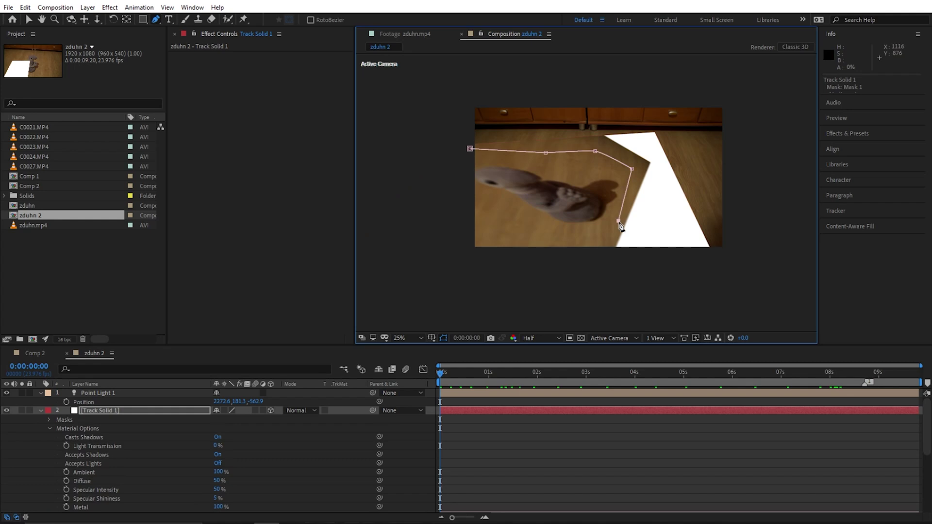
click(471, 244)
click(458, 189)
click(469, 149)
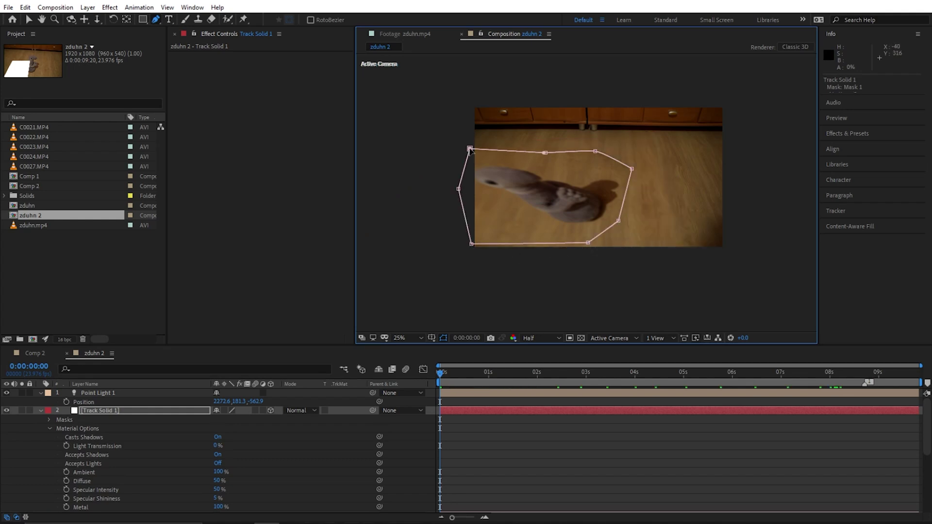
Step: Fine-tune the top mask vertex at 50% zoom and preview through 8 seconds
key(period)
drag(605, 111, 615, 190)
key(ctrl+z)
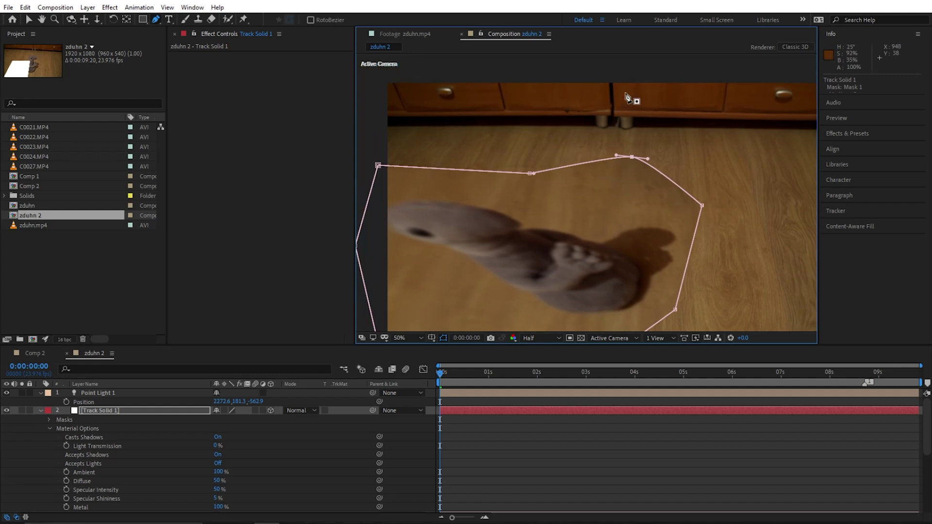
mouse_move(632, 156)
mouse_down()
mouse_move(626, 90)
mouse_move(618, 142)
mouse_move(620, 125)
mouse_move(632, 191)
mouse_move(636, 160)
mouse_up()
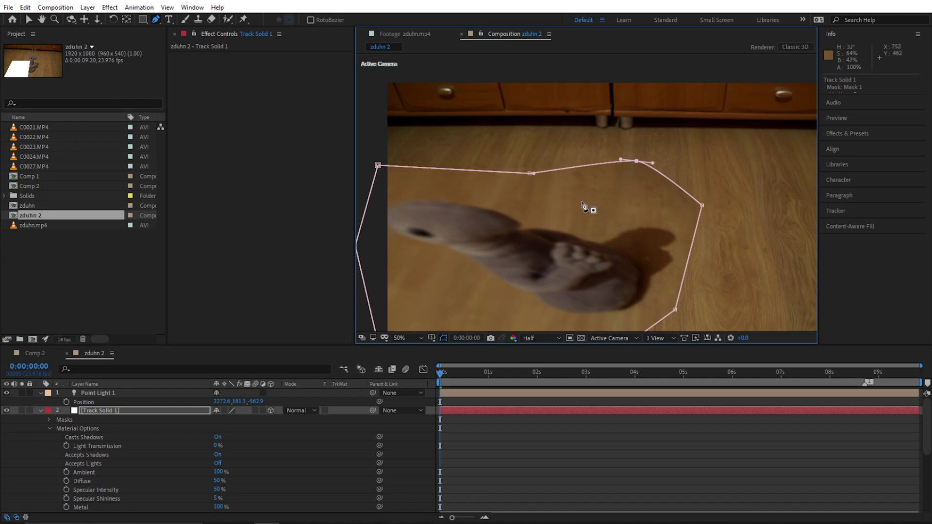
key(comma)
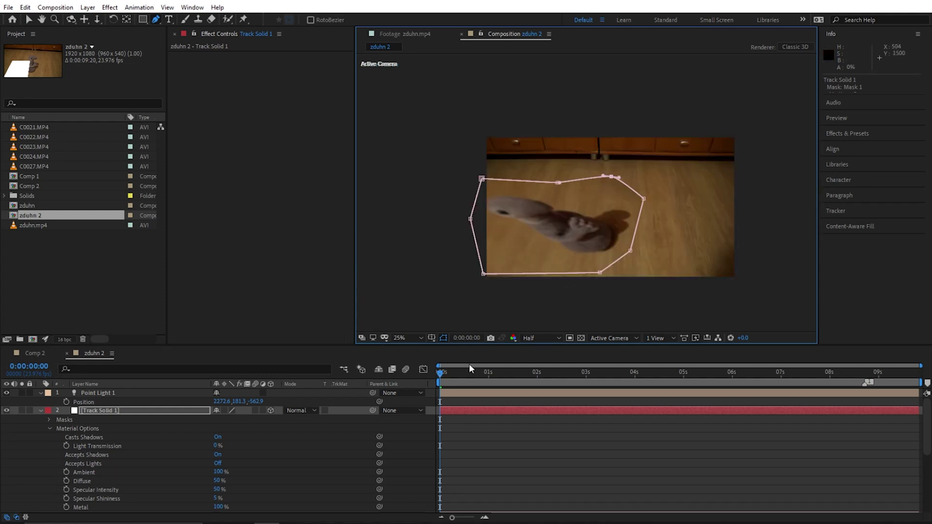
drag(461, 372, 441, 371)
key(period)
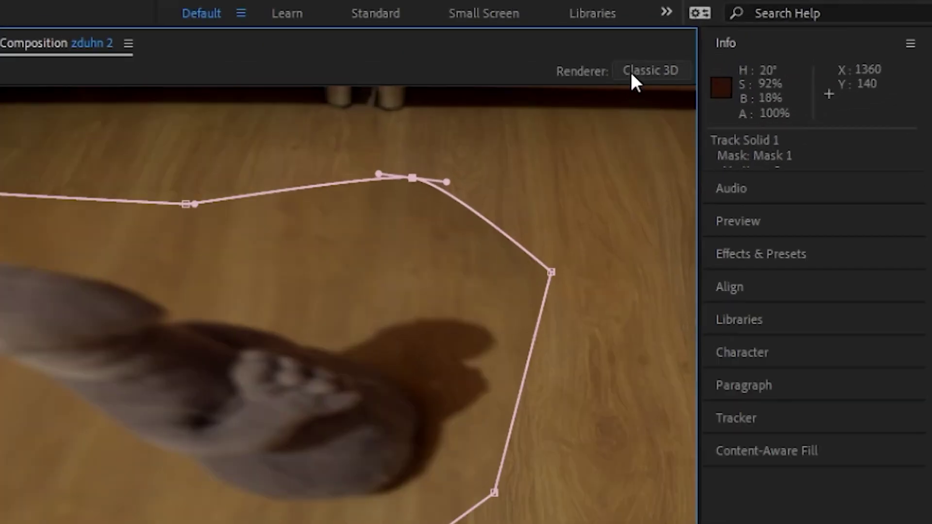
Step: Set the Classic 3D renderer's Shadow Map Resolution to 4000 in Composition Settings
click(630, 72)
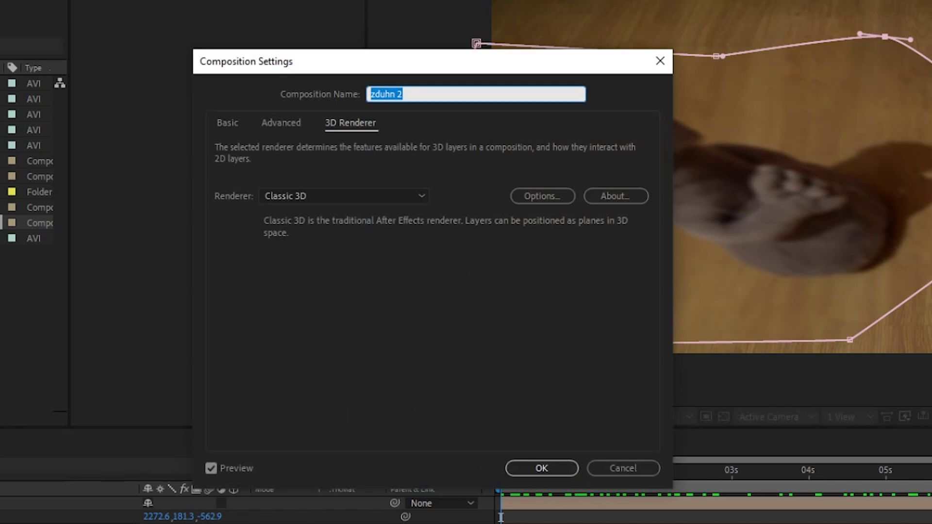
click(551, 196)
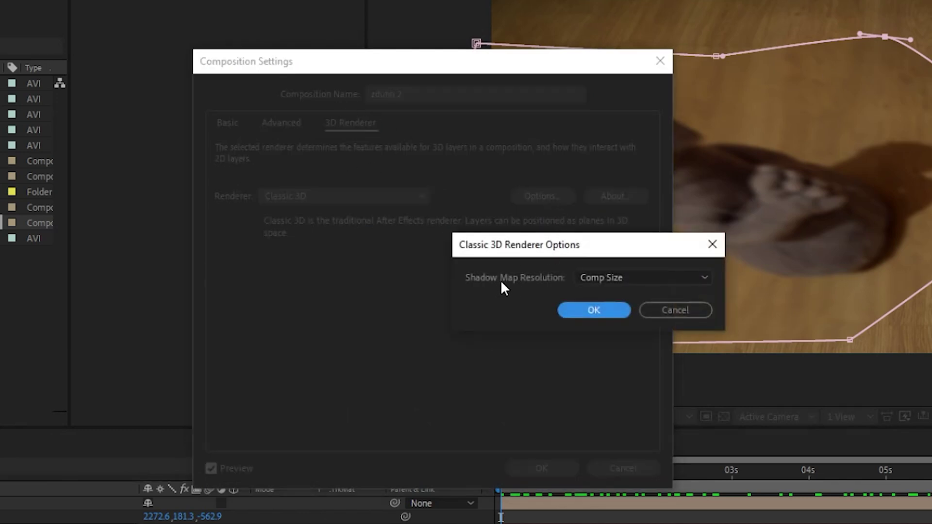
click(660, 276)
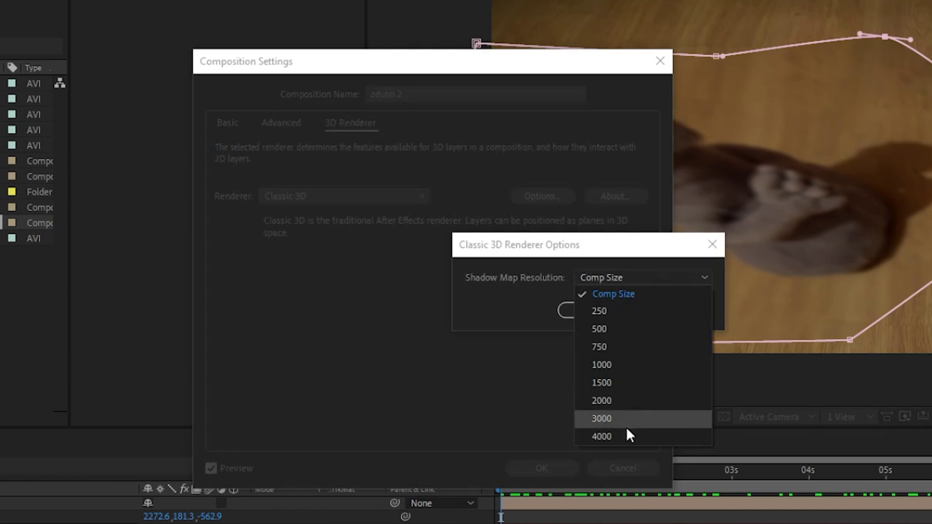
click(619, 437)
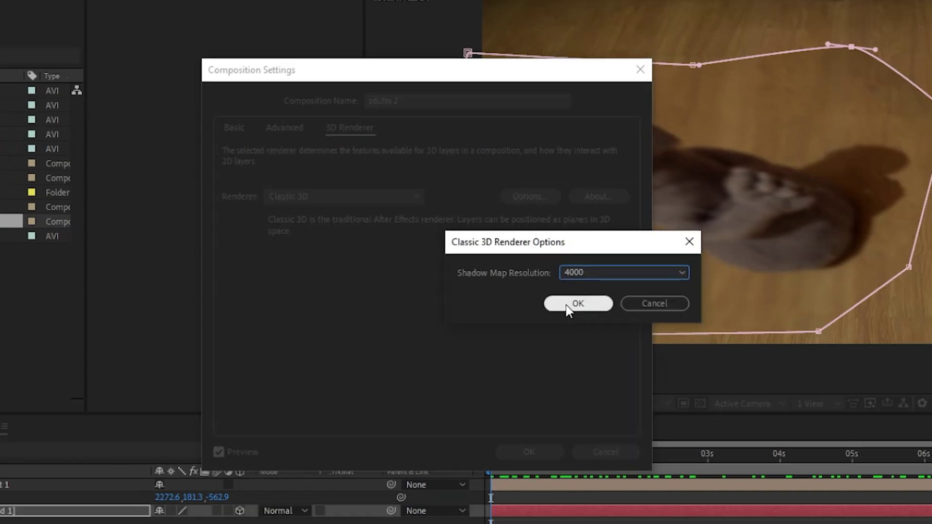
click(568, 309)
click(465, 370)
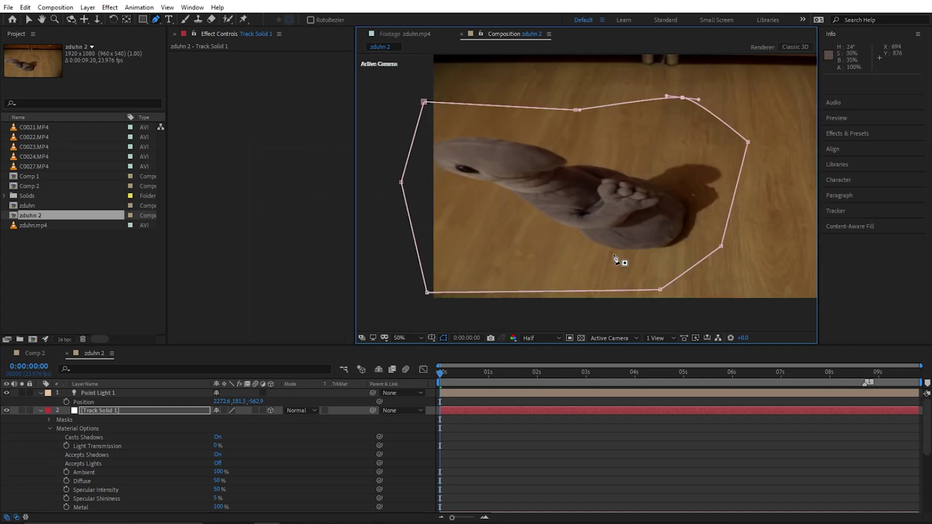
Step: Preview the shot to about 8 seconds, then return to about 1 second
drag(474, 384, 875, 377)
click(494, 372)
click(145, 410)
Step: Set Track Solid 1's Mask Feather to 23 pixels and preview the shot from the start
key(f)
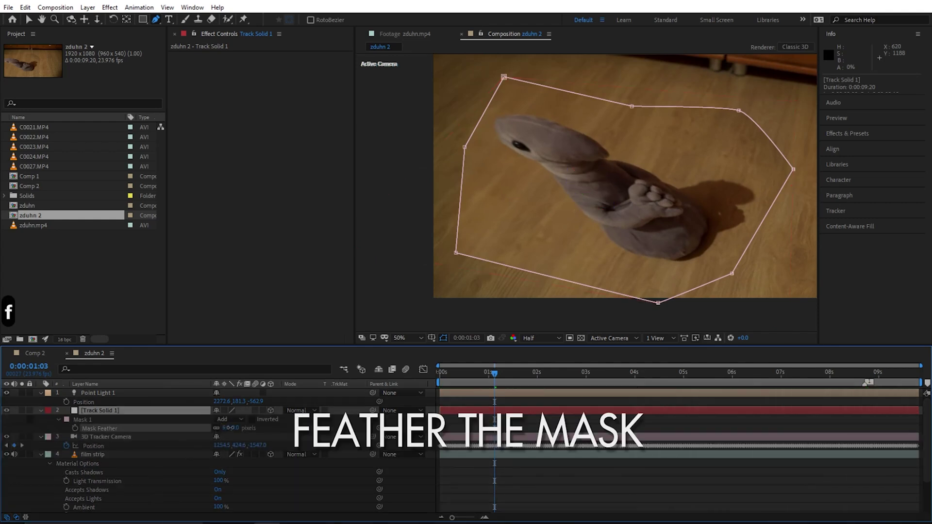
drag(229, 428, 239, 427)
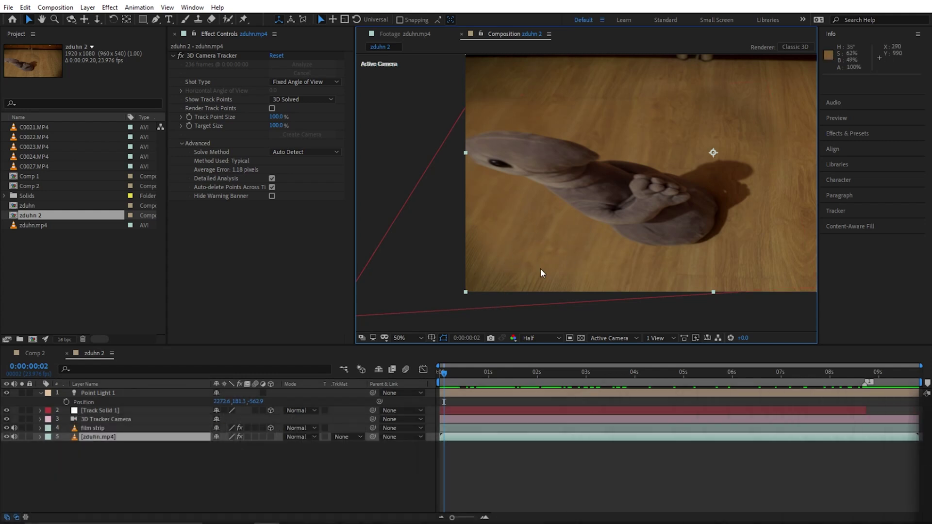
drag(447, 381, 520, 380)
drag(588, 219, 542, 232)
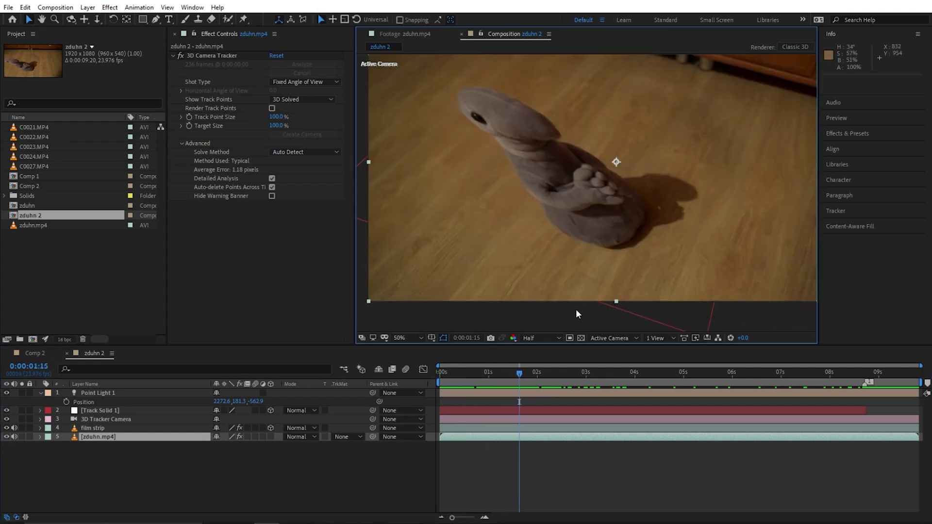
drag(519, 378, 433, 389)
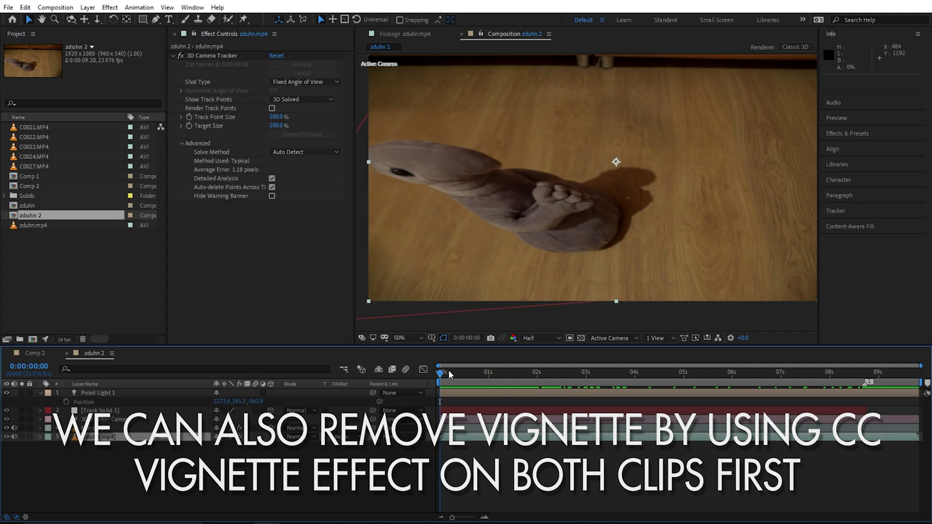
key(space)
Step: Apply the Curves effect to zduhn.mp4 via the 'cu' effect search
key(ctrl+space)
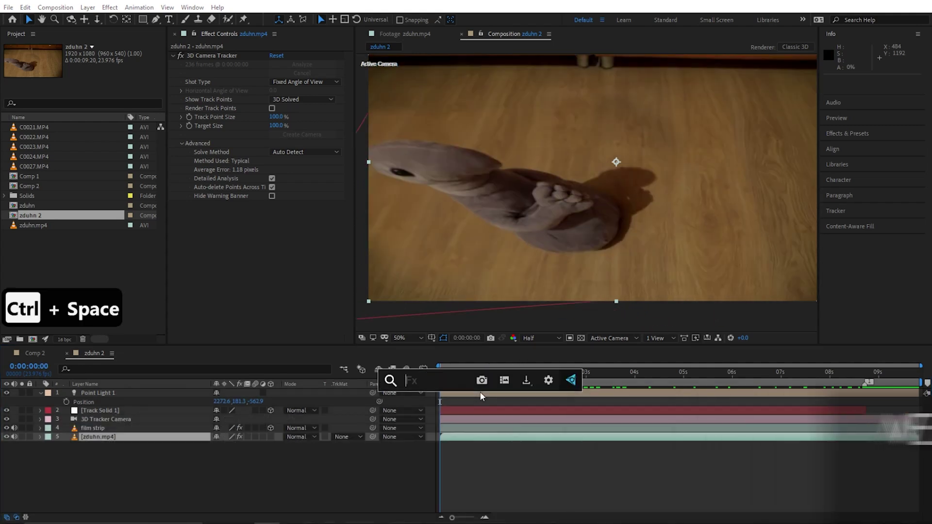
text(cu)
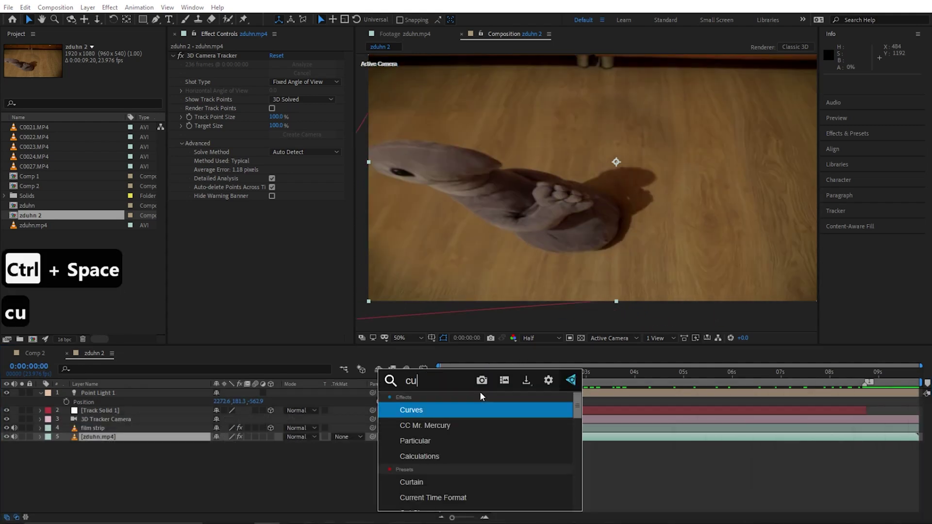
key(Return)
key(ctrl+z)
key(ctrl+z)
Step: Keyframe the Curves at 1 second and bend the curve slightly for the starting grade
click(189, 157)
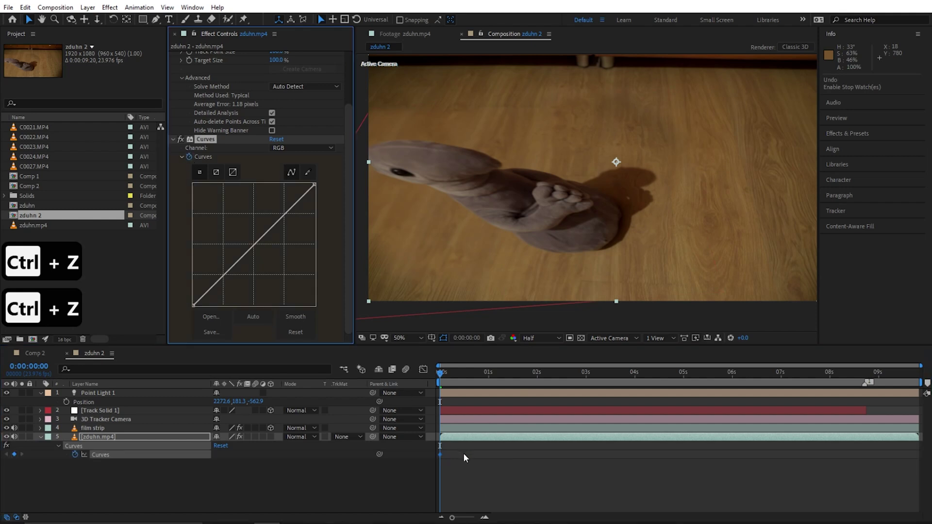
drag(440, 454, 505, 455)
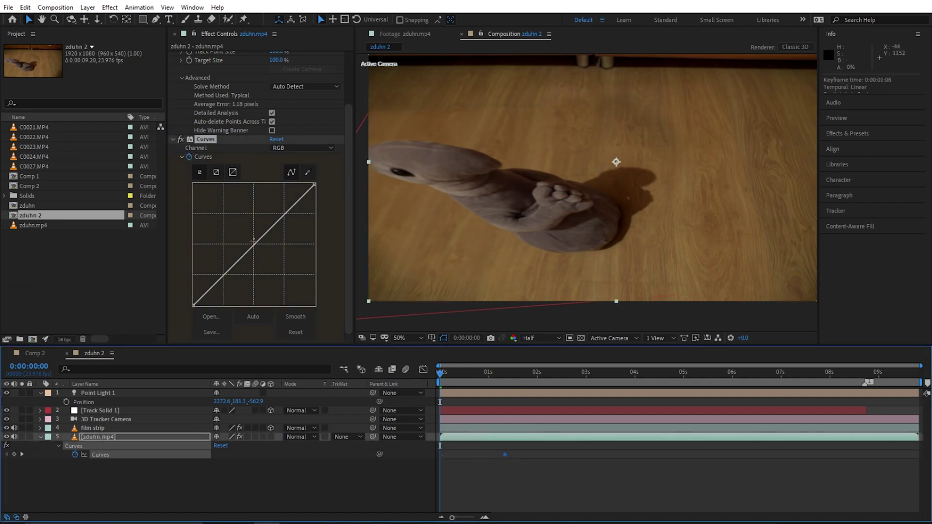
mouse_move(253, 245)
mouse_down()
mouse_move(260, 254)
mouse_move(251, 242)
mouse_up()
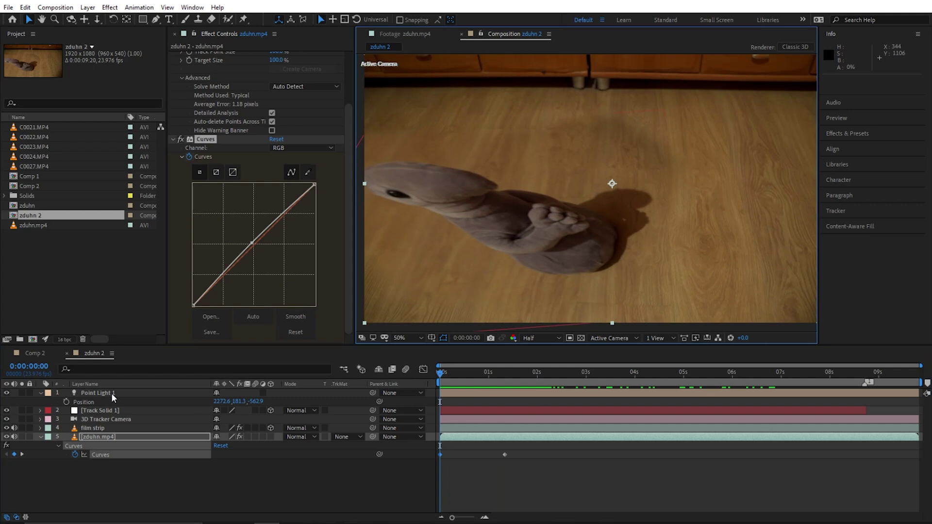
click(99, 410)
drag(439, 372, 712, 392)
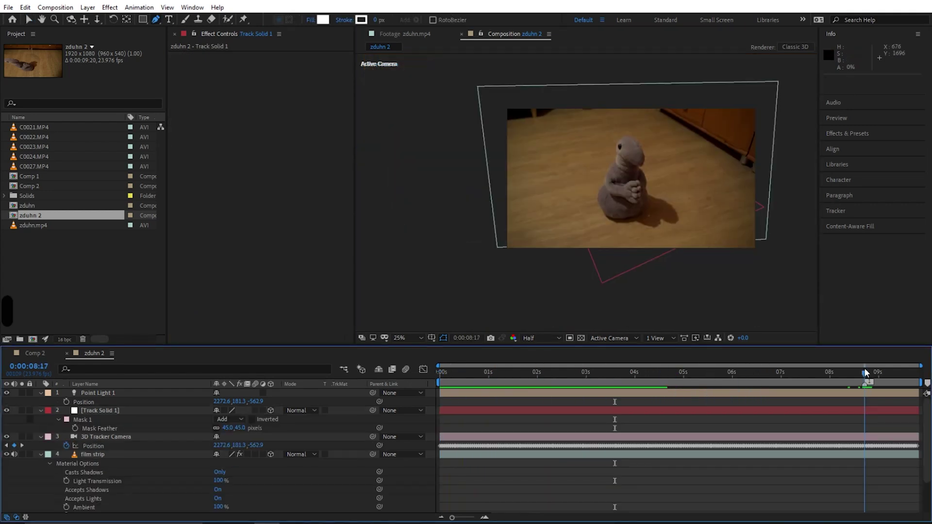
Step: Collapse the layer properties and toggle Track Solid 1 on and off around 3 seconds to compare
click(864, 372)
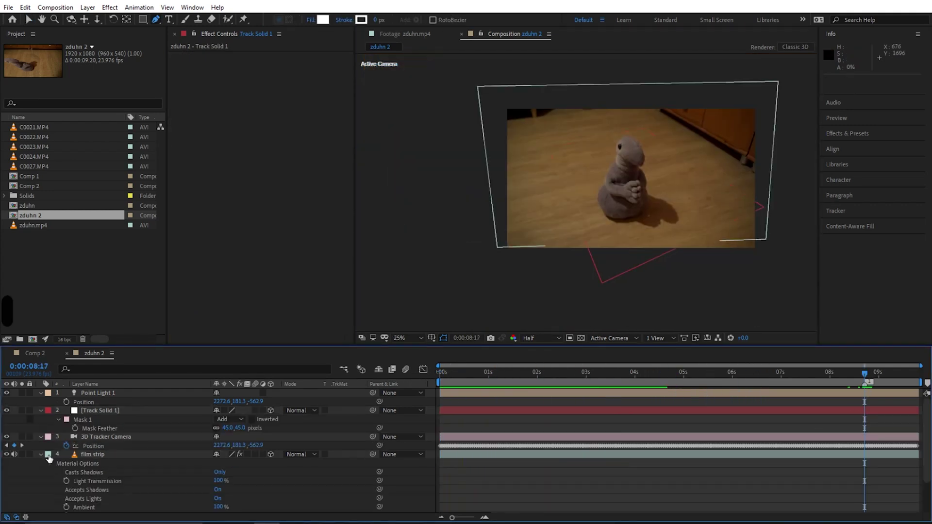
click(26, 412)
click(7, 411)
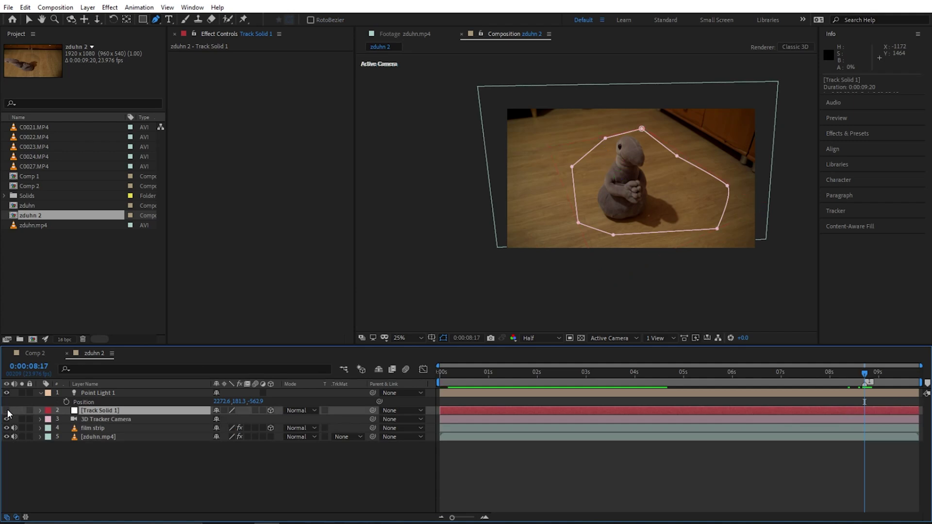
drag(819, 372, 602, 372)
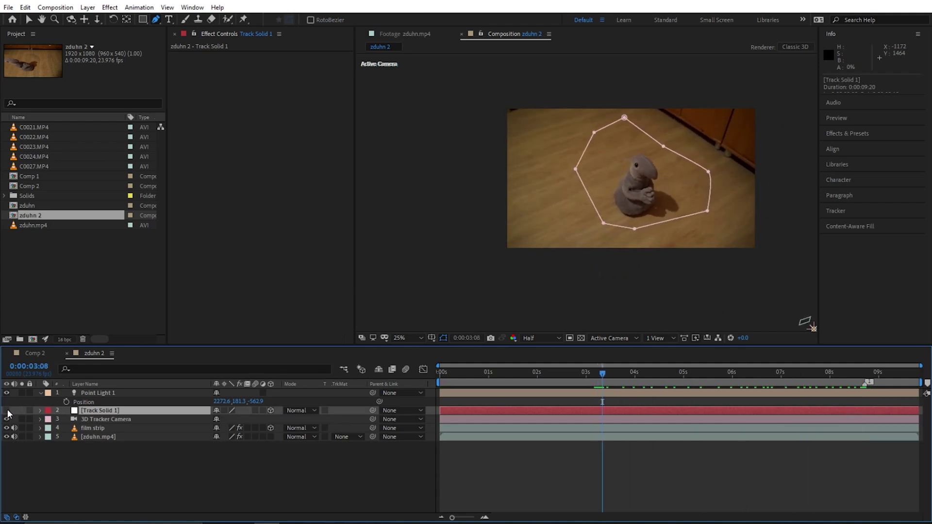
click(6, 411)
click(7, 412)
click(7, 411)
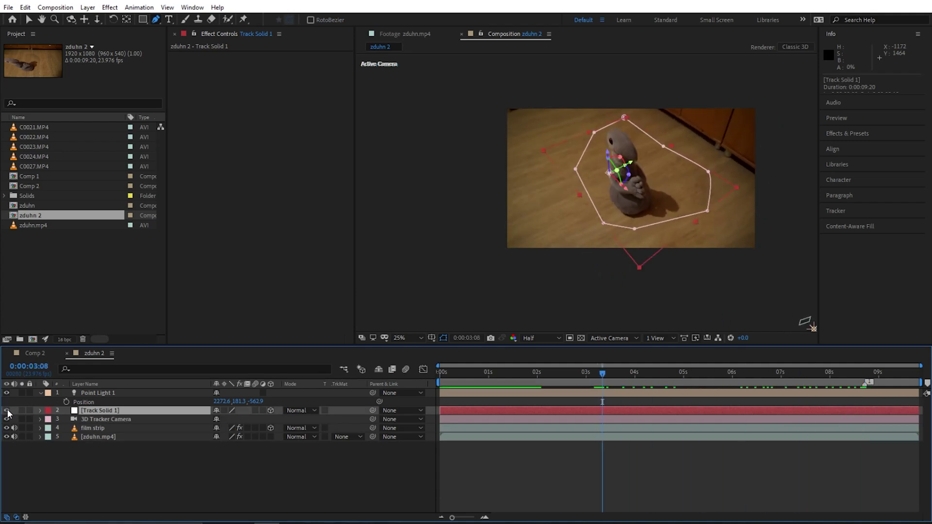
Step: Trim Track Solid 1 to end at 0:00:08:17 and set viewer magnification to Fit
click(865, 375)
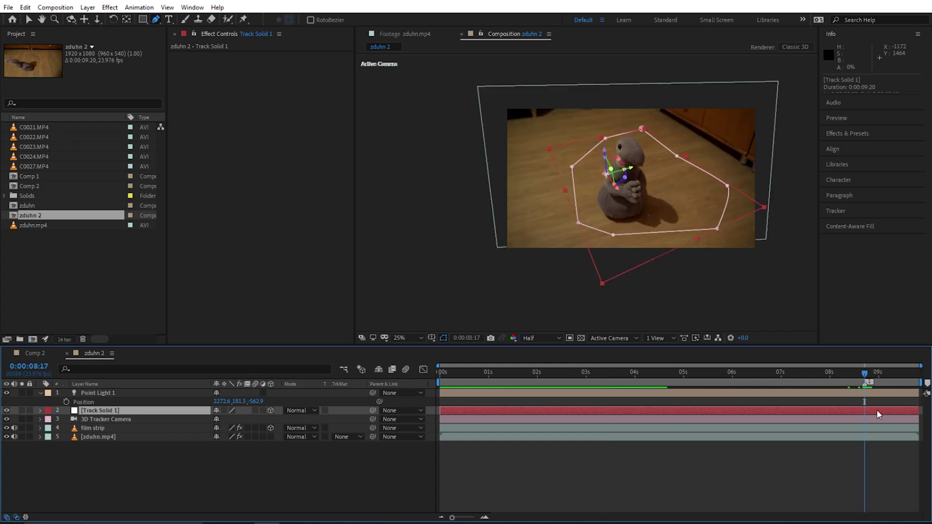
key(alt+bracketright)
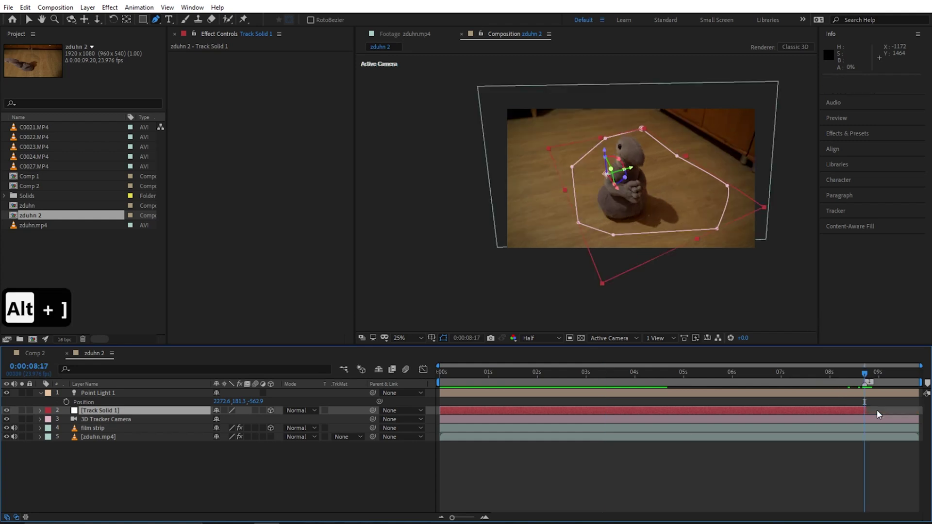
scroll(689, 247, up, 1)
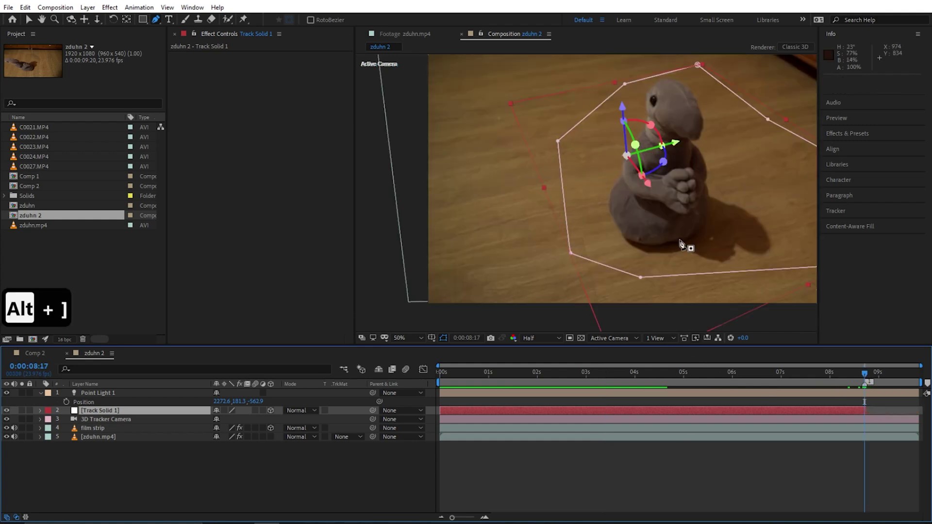
click(414, 338)
click(412, 160)
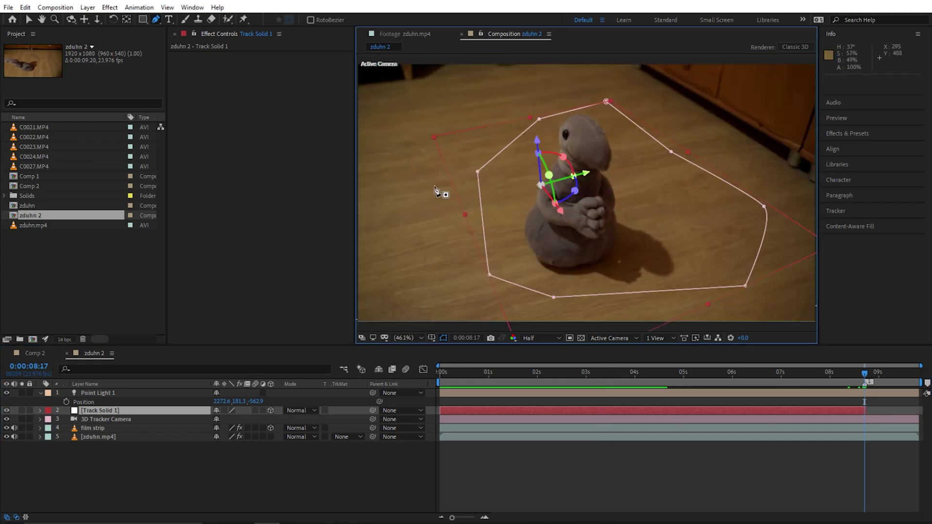
Step: Preview the composition playback up to about 8 seconds
key(space)
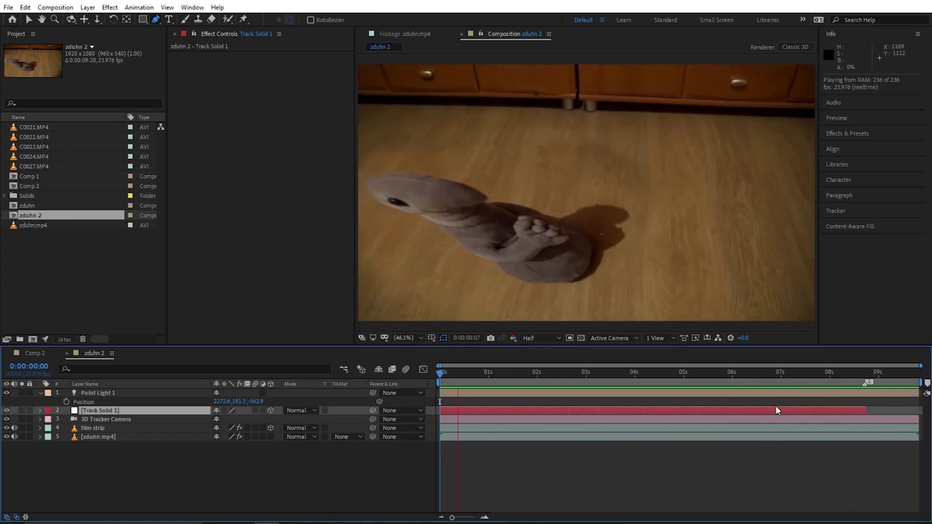
click(746, 372)
drag(762, 372, 862, 380)
key(space)
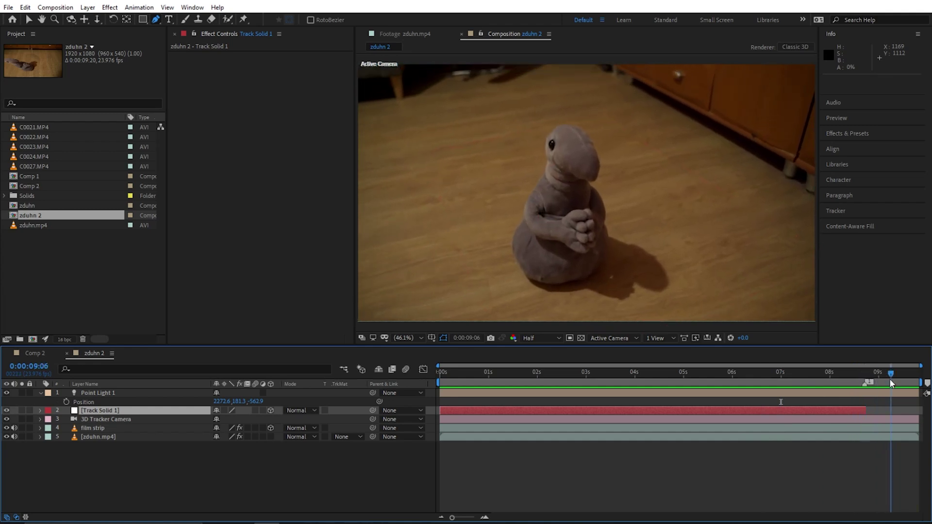
click(846, 373)
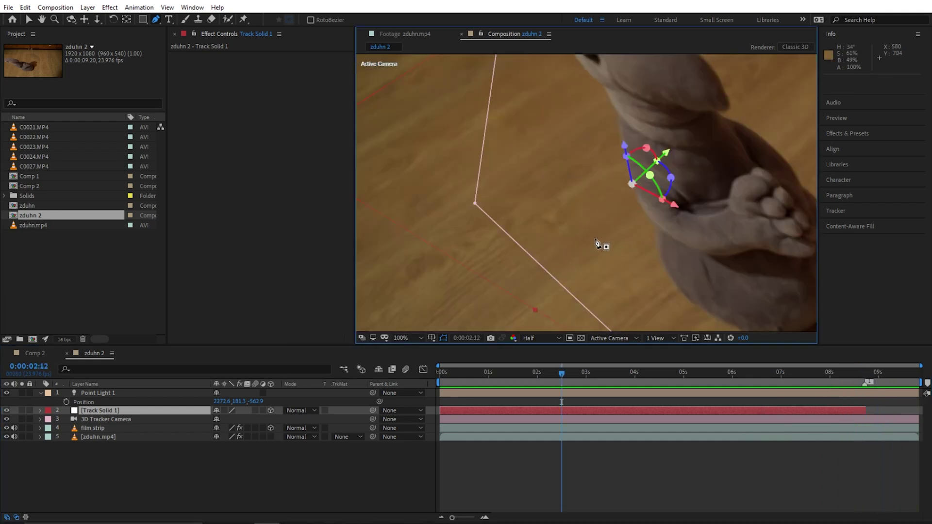
Step: Pan the view and scrub between 0:00:01:11 and 0:00:08:10 to inspect the reveal
scroll(582, 209, down, 2)
scroll(592, 257, up, 2)
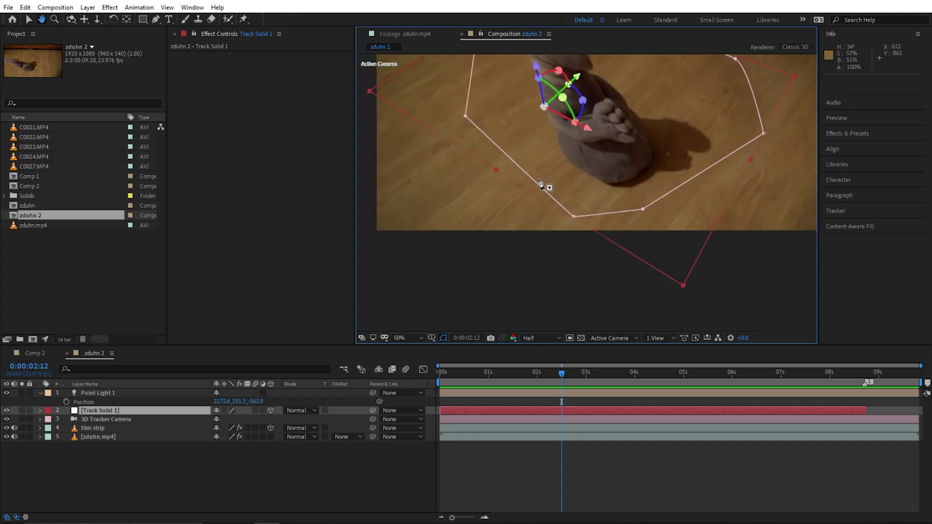
drag(516, 179, 648, 285)
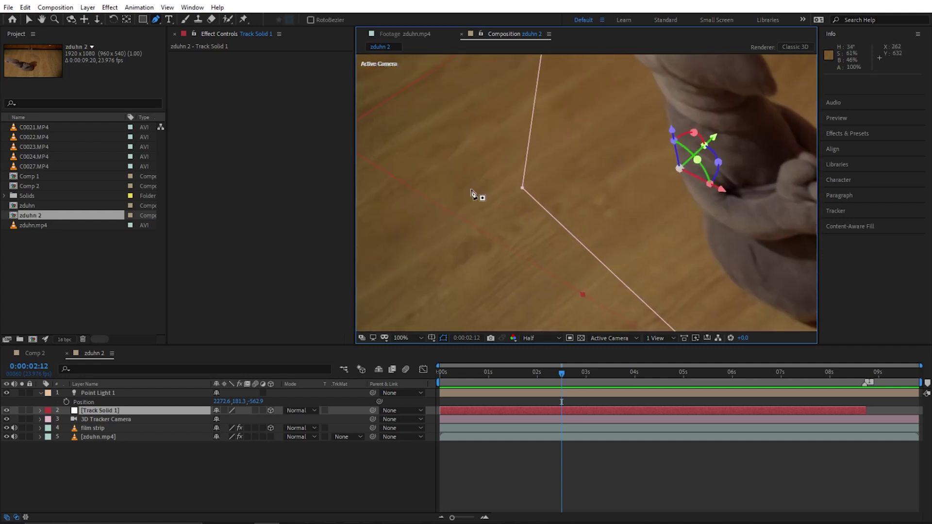
scroll(563, 219, down, 2)
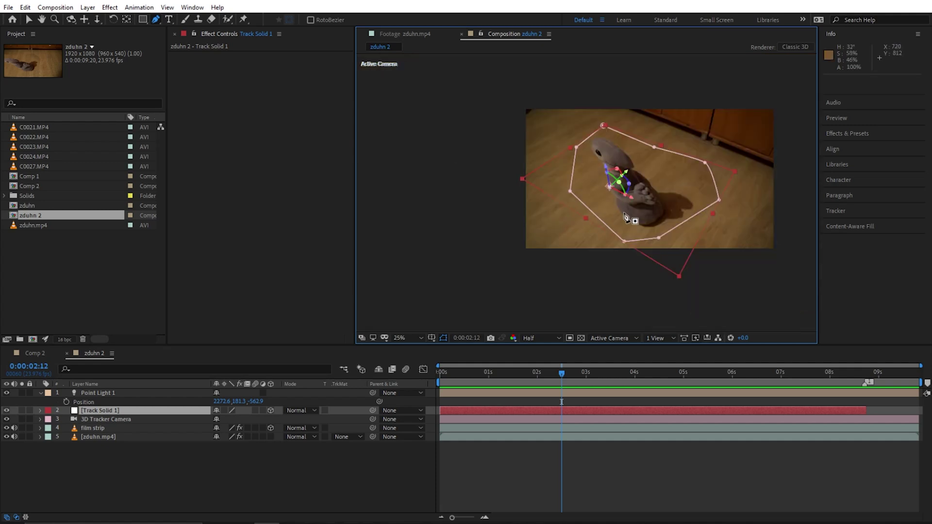
drag(572, 378, 829, 383)
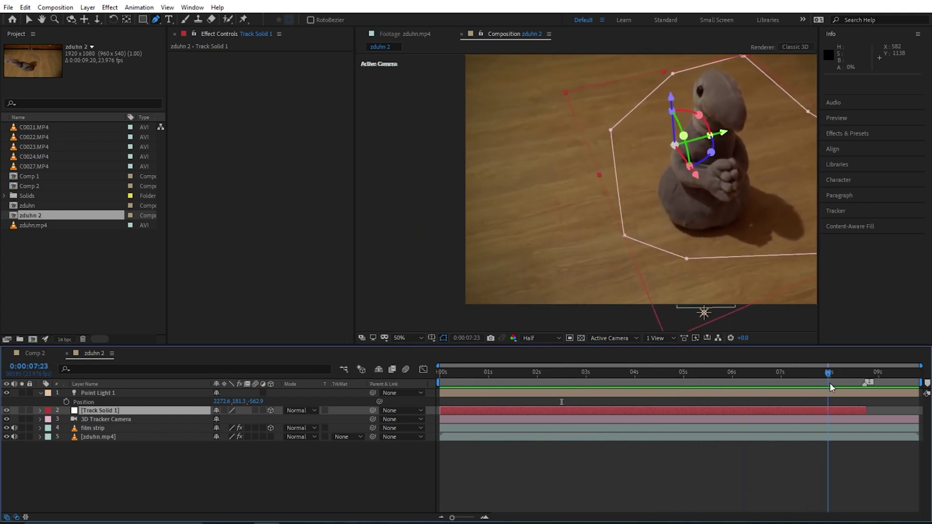
drag(643, 144, 538, 171)
mouse_move(828, 377)
mouse_down()
mouse_move(851, 378)
mouse_move(842, 379)
mouse_up()
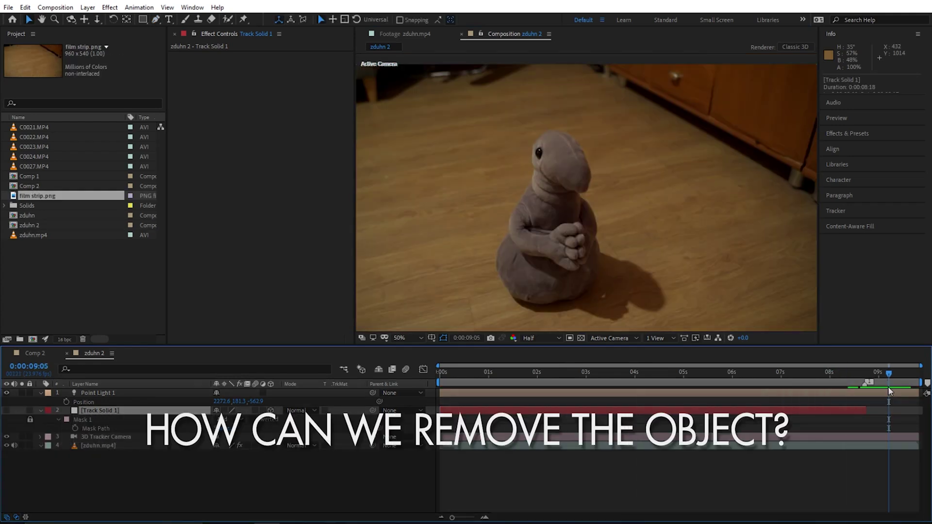
Step: Scrub between 0:00:07:09 and the comp end to check the mask around 0:00:08:17
mouse_move(887, 371)
mouse_down()
mouse_move(848, 378)
mouse_move(899, 379)
mouse_up()
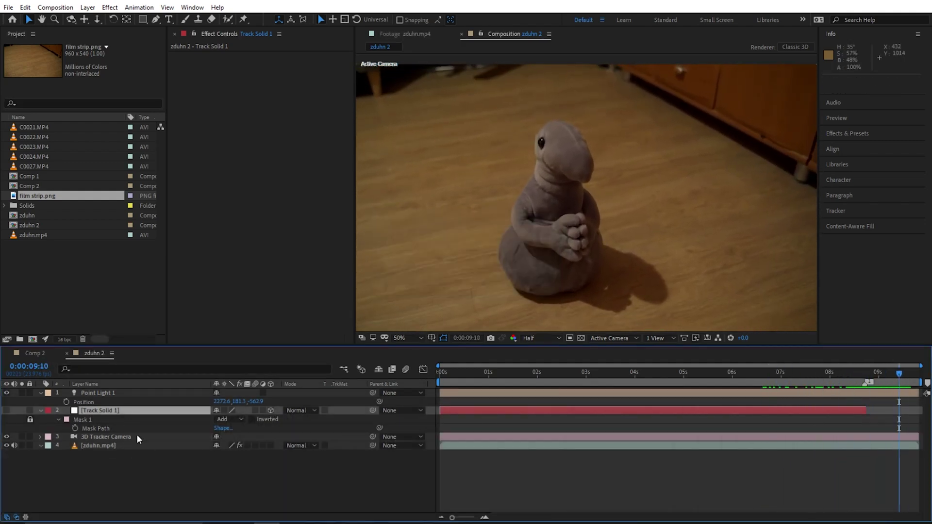
drag(896, 380, 917, 383)
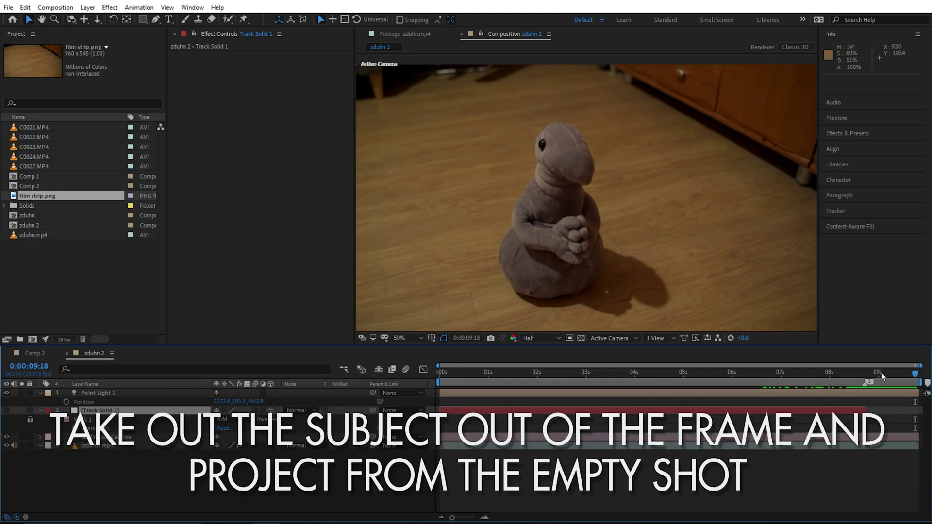
click(865, 370)
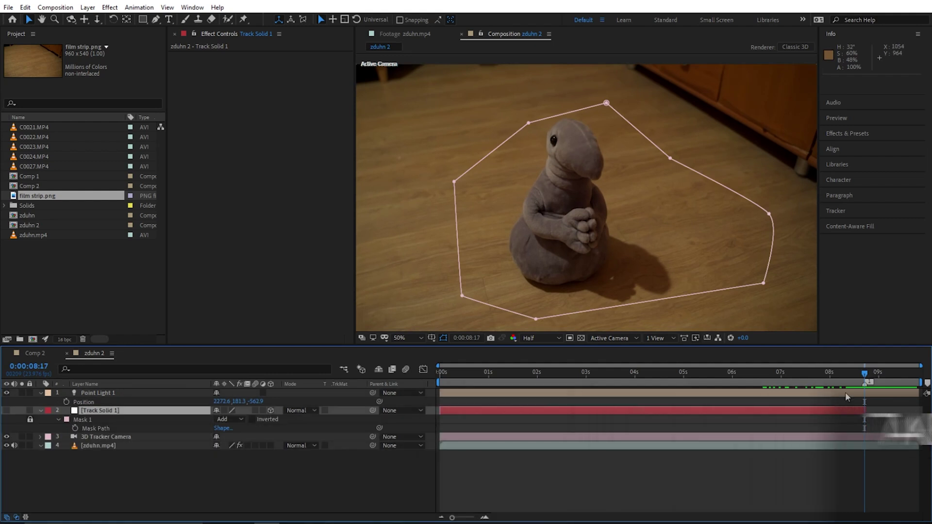
key(End)
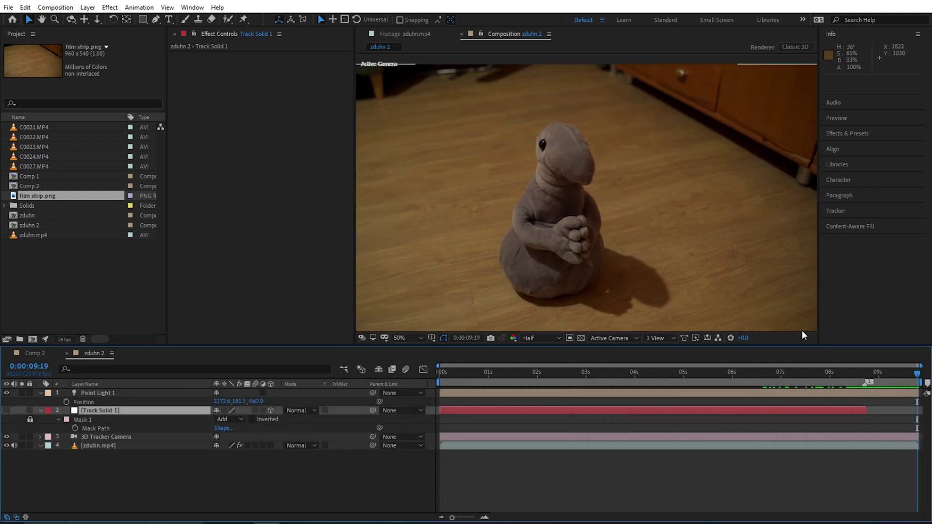
click(868, 373)
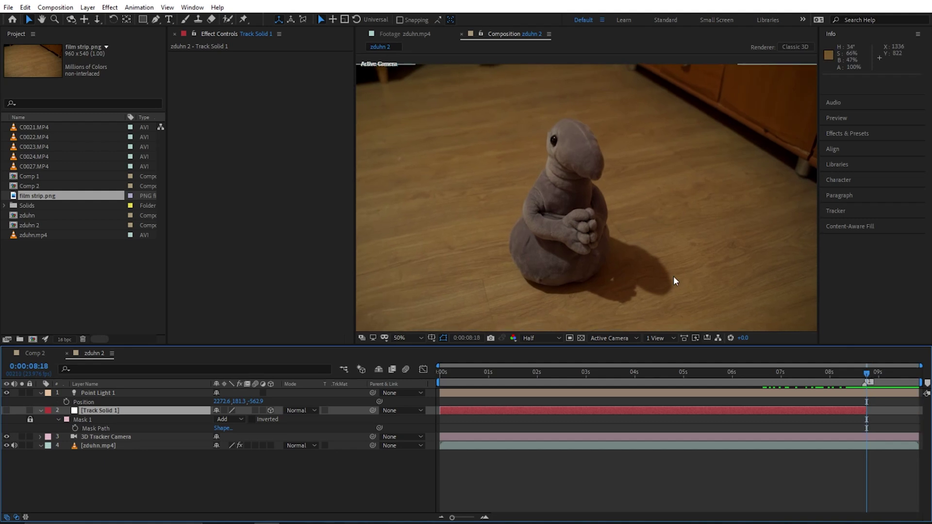
click(799, 374)
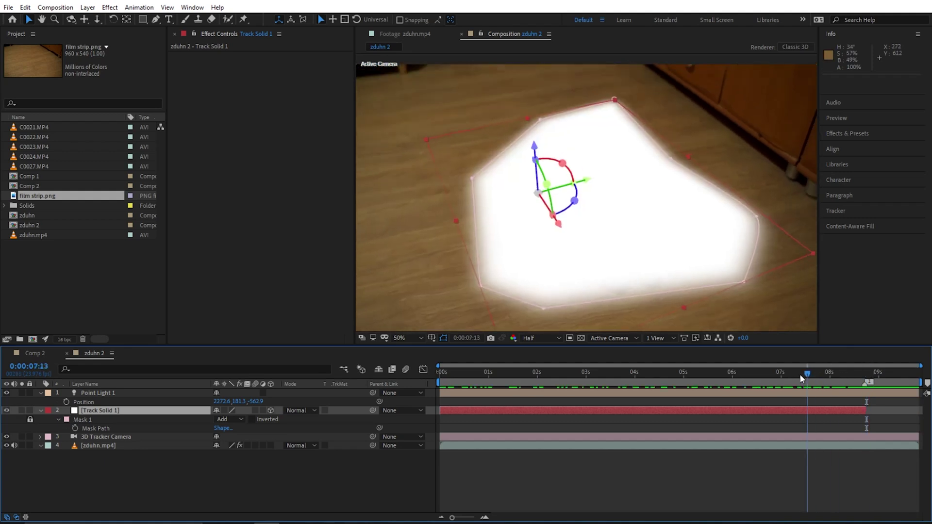
Step: Hide Track Solid 1 and return the playhead to 0:00:08:17
click(6, 410)
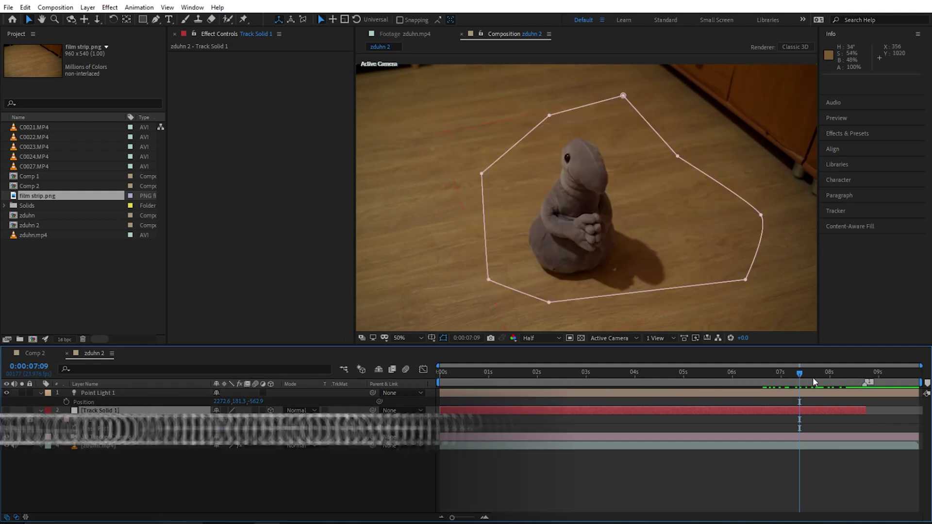
drag(812, 377, 865, 377)
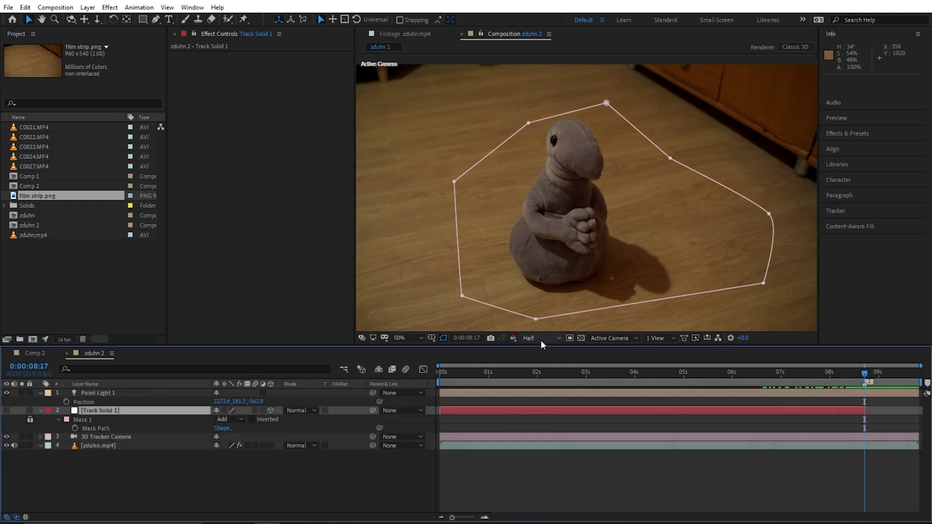
click(541, 340)
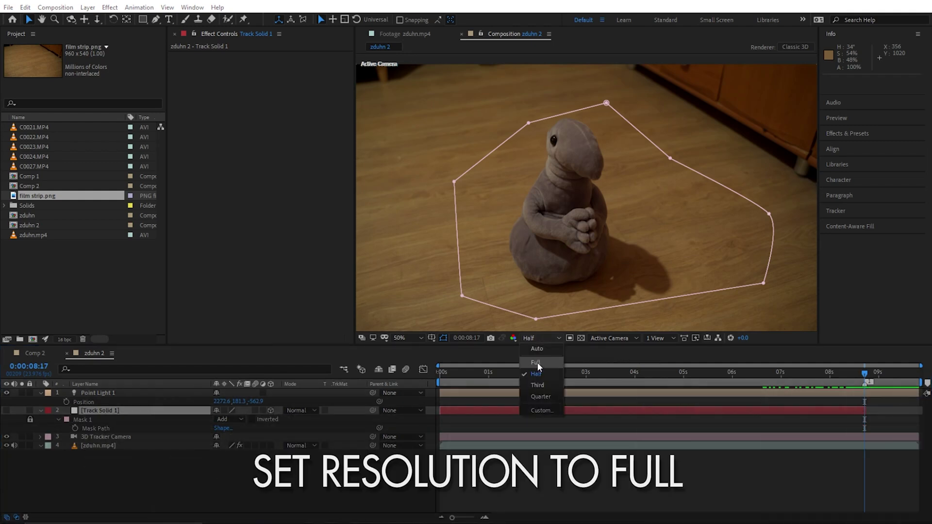
Step: Save the Full-resolution zduhn.mp4 frame as film strip.png via FX Console's Save to PNG
click(537, 362)
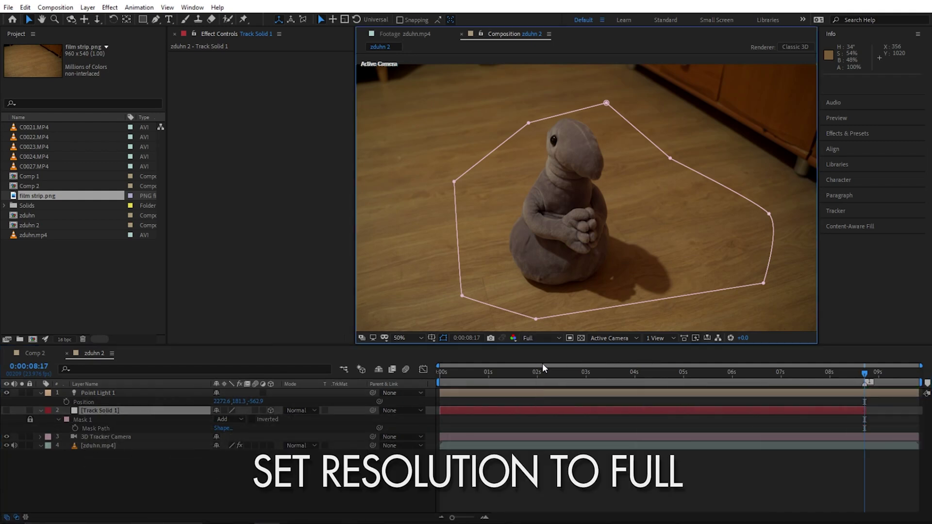
click(844, 445)
key(ctrl+space)
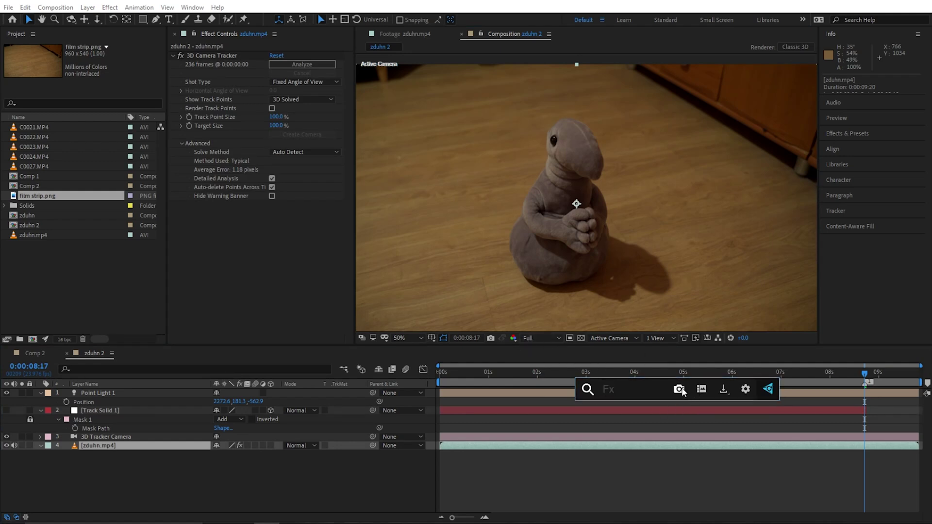
click(723, 388)
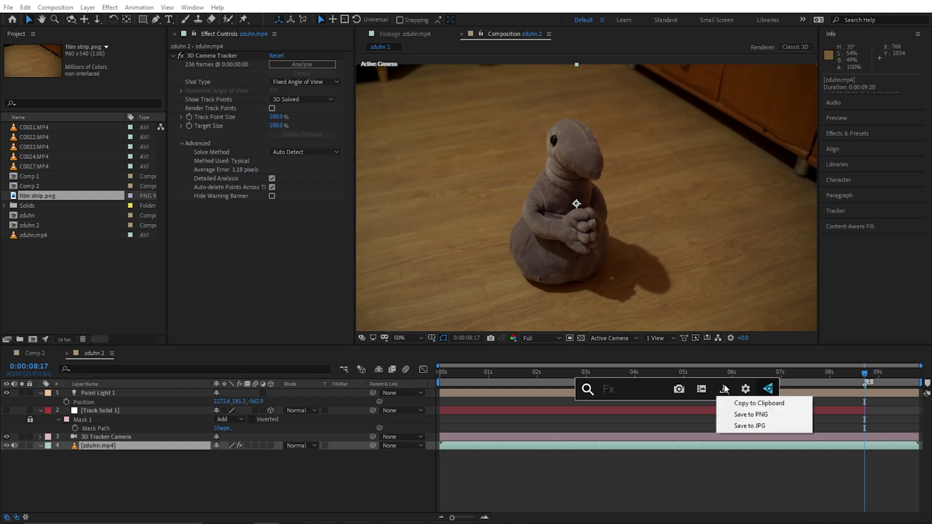
click(740, 414)
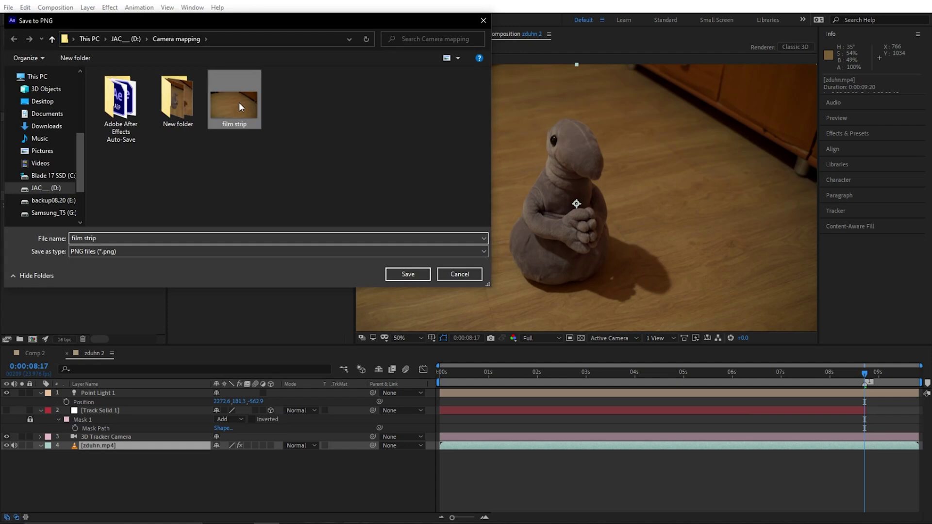
click(410, 272)
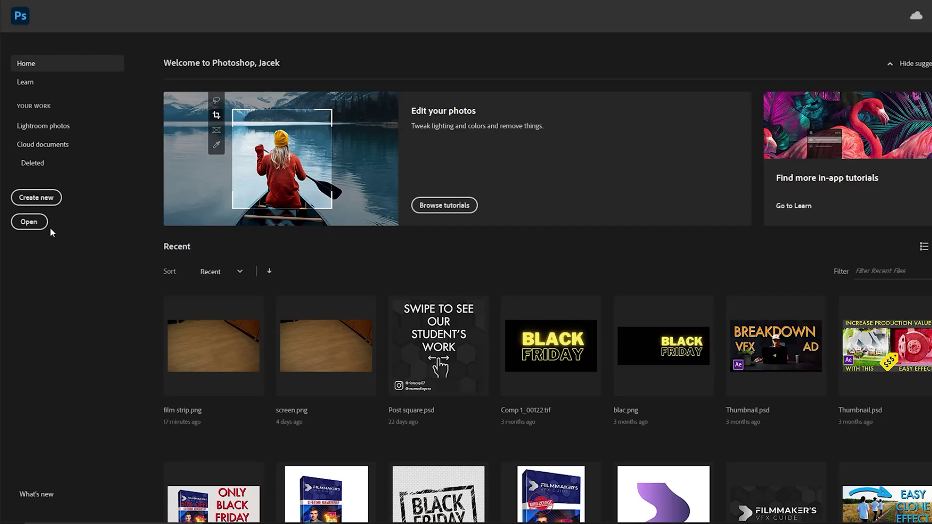
click(30, 221)
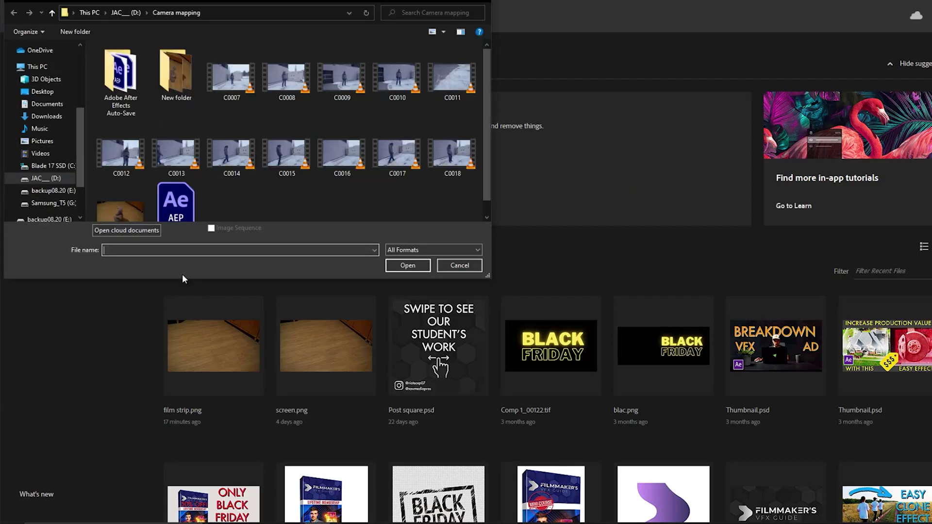
Step: Open film strip.png in Photoshop and select the plush toy together with its shadow
scroll(209, 183, down, 1)
click(123, 186)
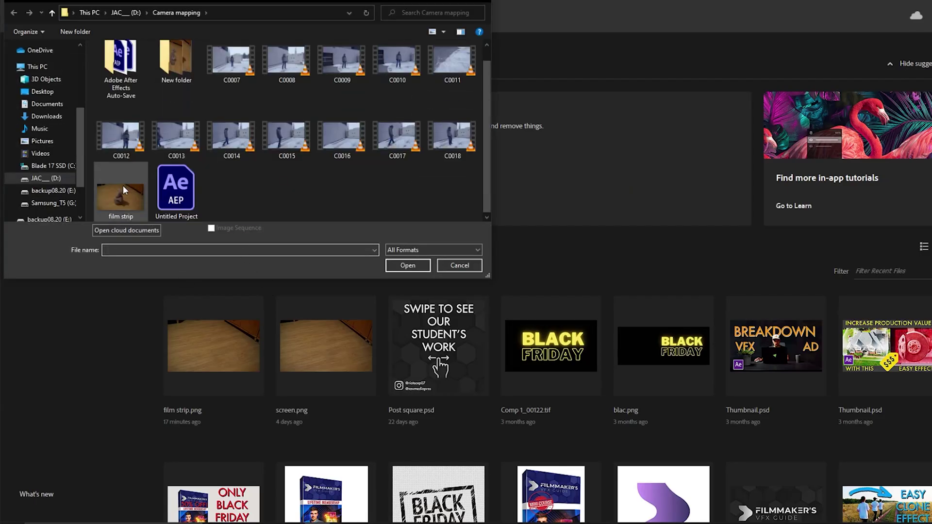
click(407, 265)
key(j)
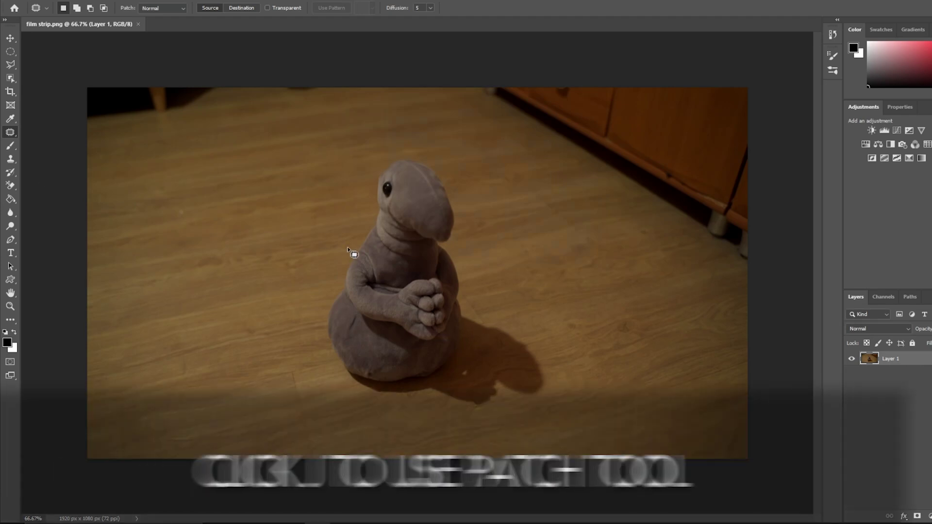
mouse_move(320, 281)
mouse_down()
mouse_move(307, 306)
mouse_move(330, 378)
mouse_up()
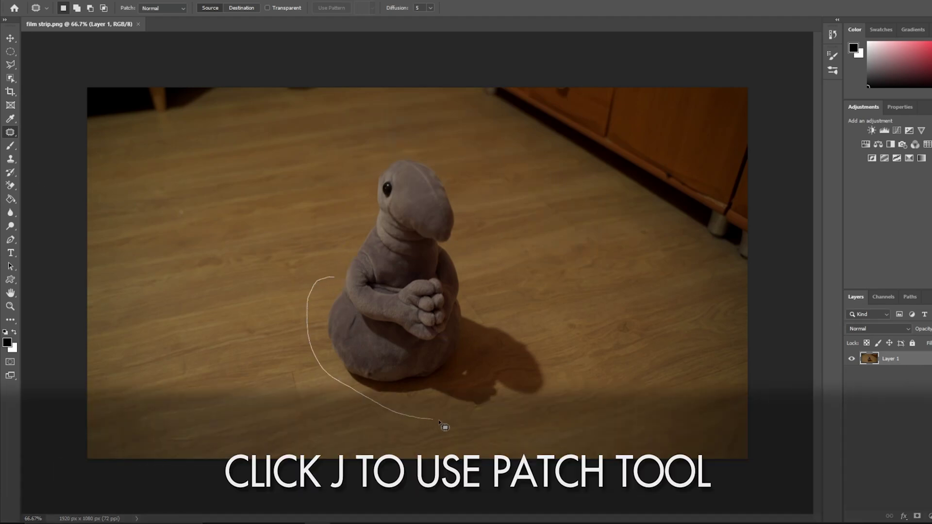
mouse_move(563, 360)
mouse_down()
mouse_move(534, 330)
mouse_move(496, 313)
mouse_up()
drag(467, 256, 333, 277)
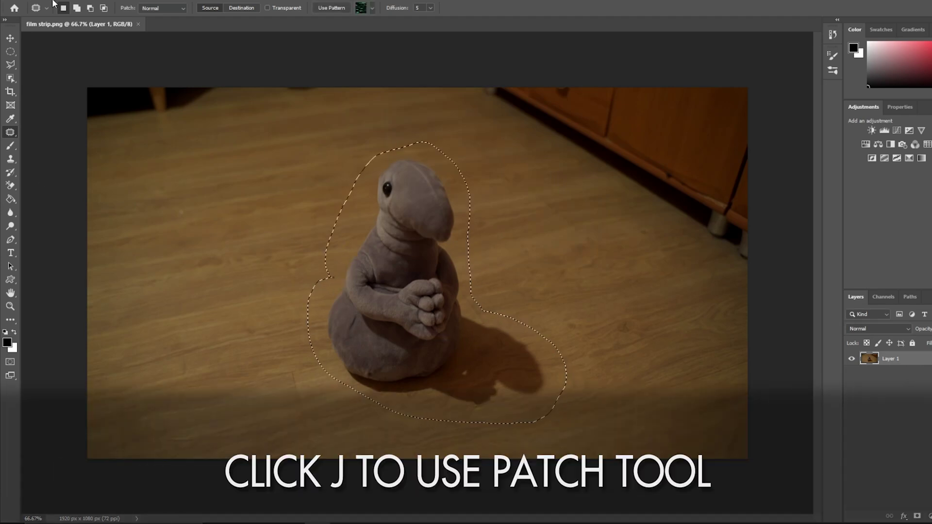
Step: Content-Aware Fill the selection to leave bare floor, deselect, and save film strip.png
click(55, 3)
click(72, 155)
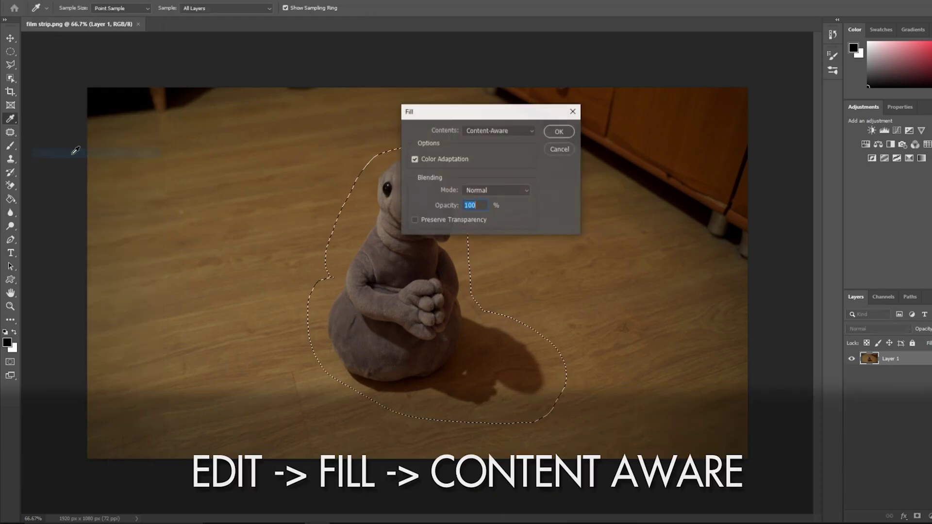
click(558, 132)
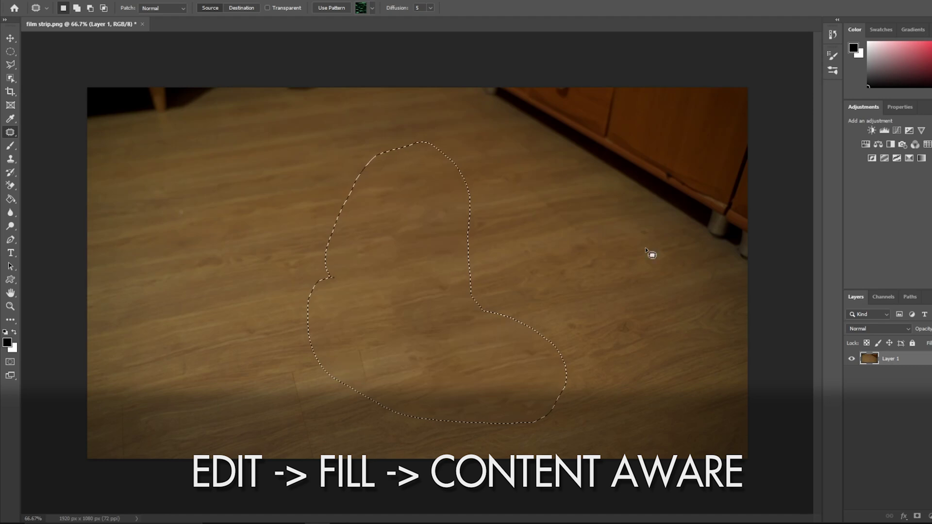
key(ctrl+d)
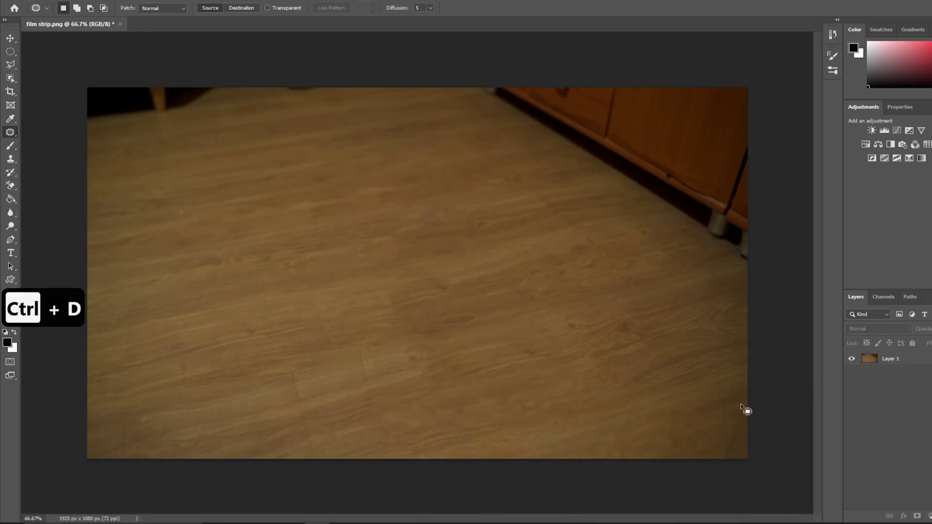
key(ctrl+s)
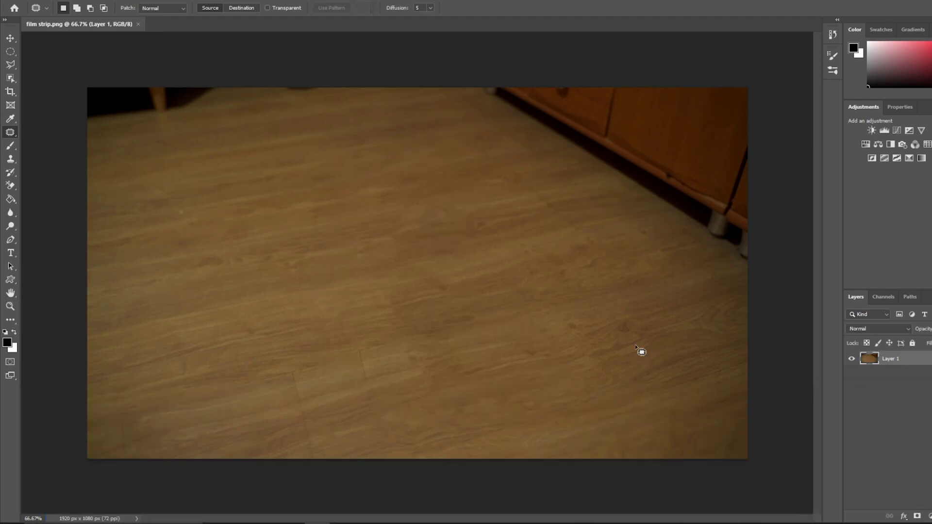
key(ctrl+s)
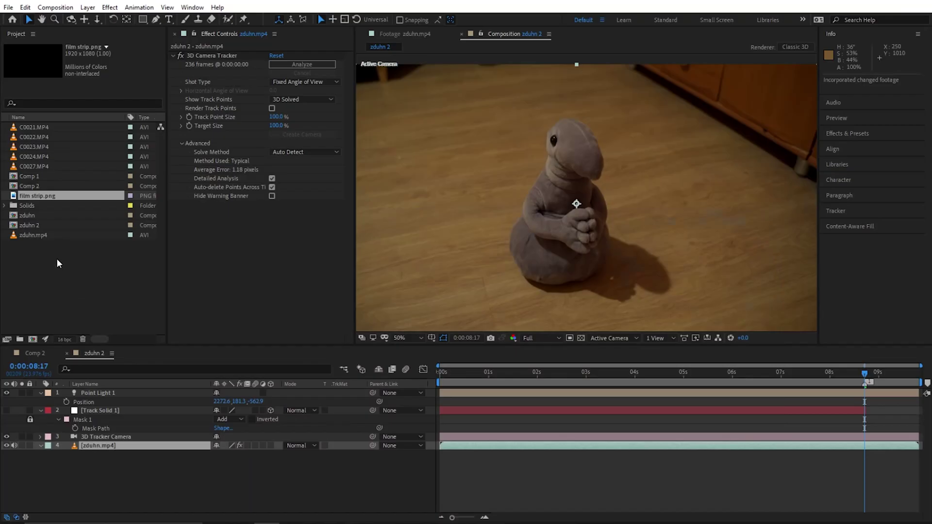
Step: Import film strip.png into the After Effects project
double_click(56, 259)
scroll(237, 212, down, 1)
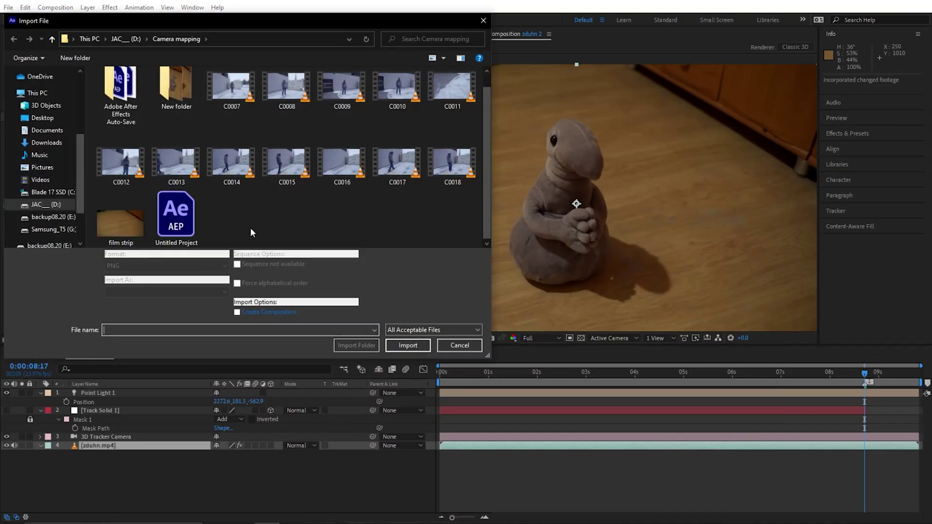
click(107, 203)
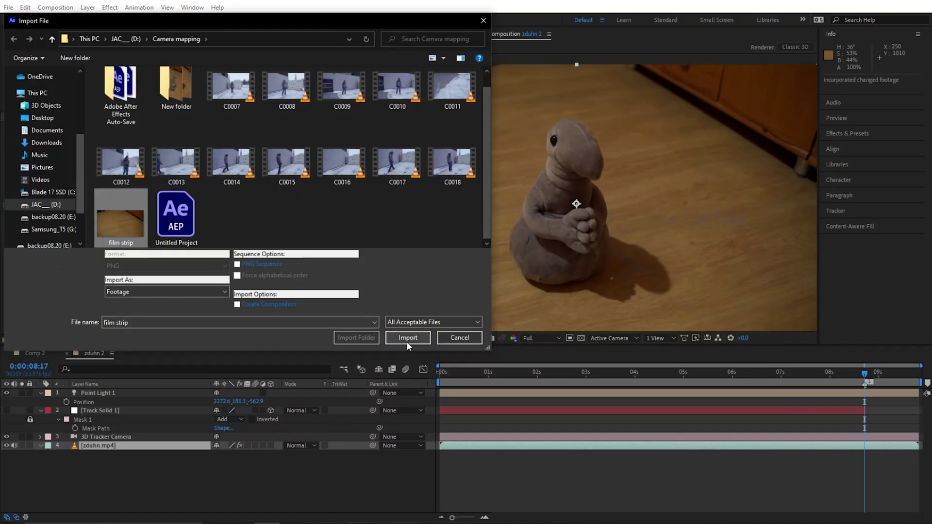
click(407, 338)
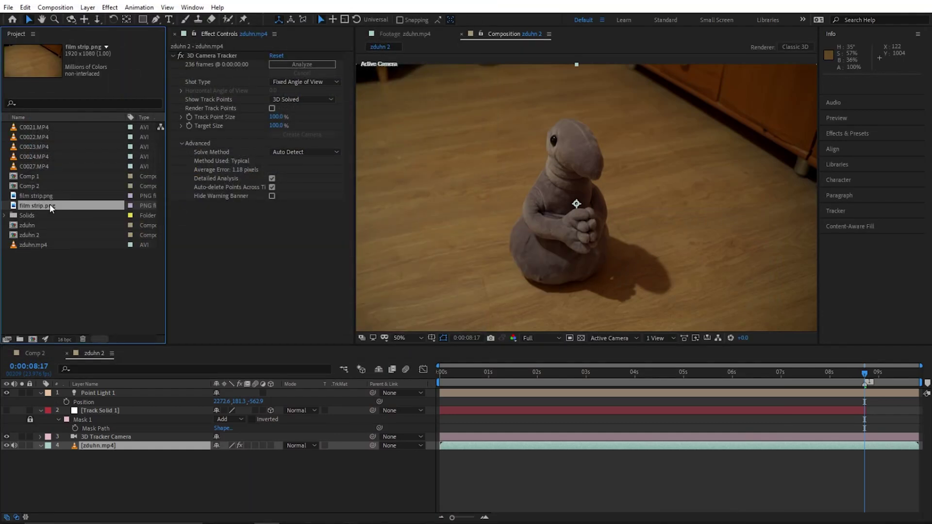
Step: Place film strip.png in zduhn 2 above 3D Tracker Camera and make it a 3D layer
drag(50, 204, 133, 435)
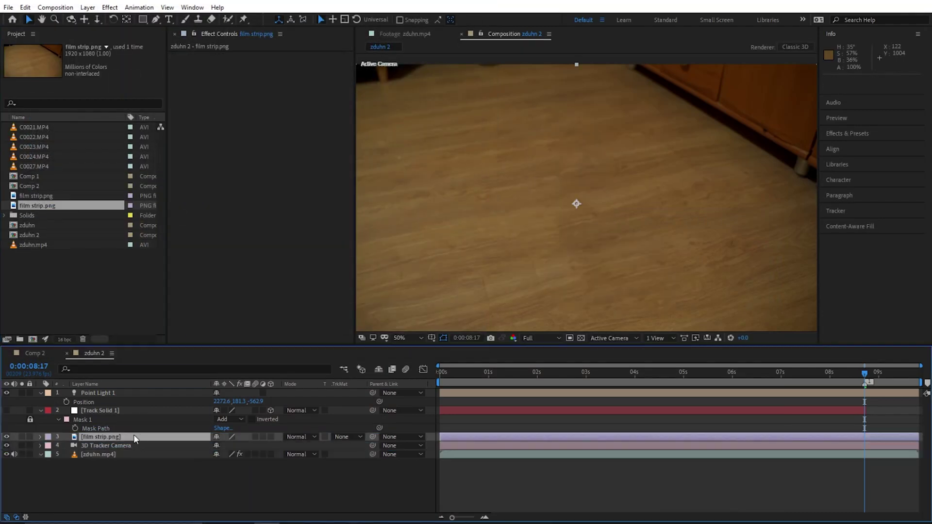
scroll(508, 223, down, 1)
scroll(651, 220, up, 1)
scroll(546, 215, down, 1)
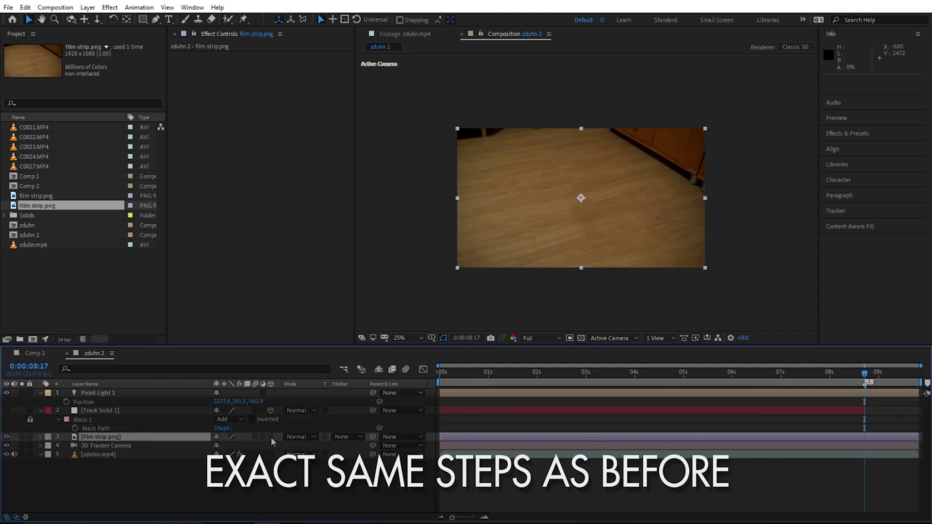
click(271, 437)
Step: Copy the Point Light's Position and paste it into the film strip layer's Position
click(101, 403)
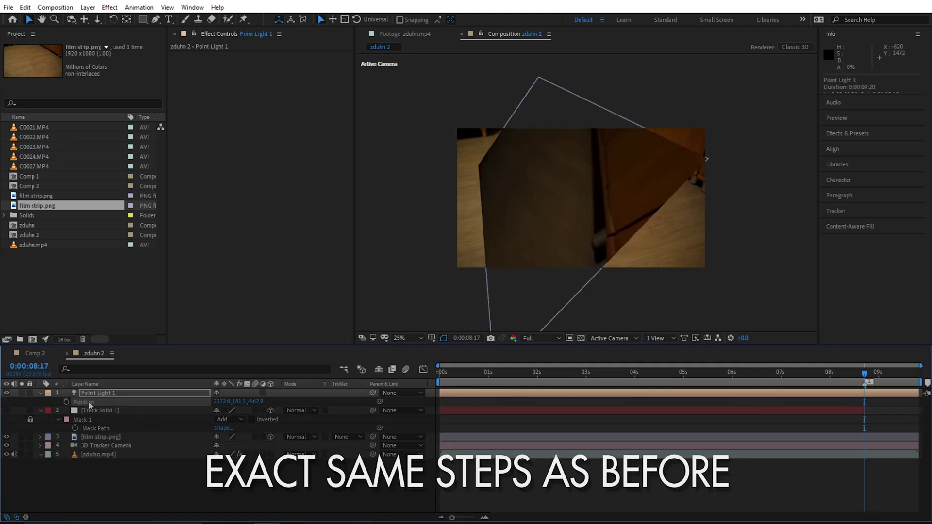
key(ctrl+c)
click(103, 437)
key(p)
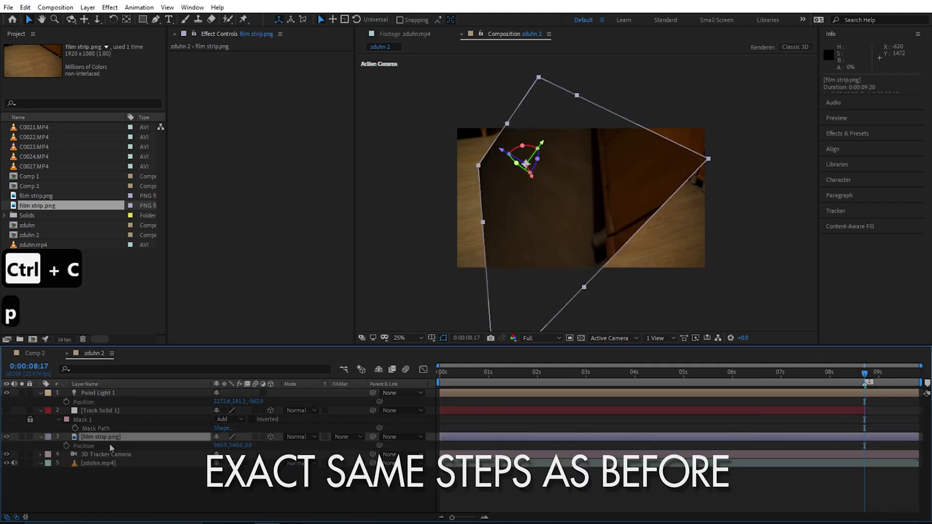
click(111, 442)
key(ctrl+v)
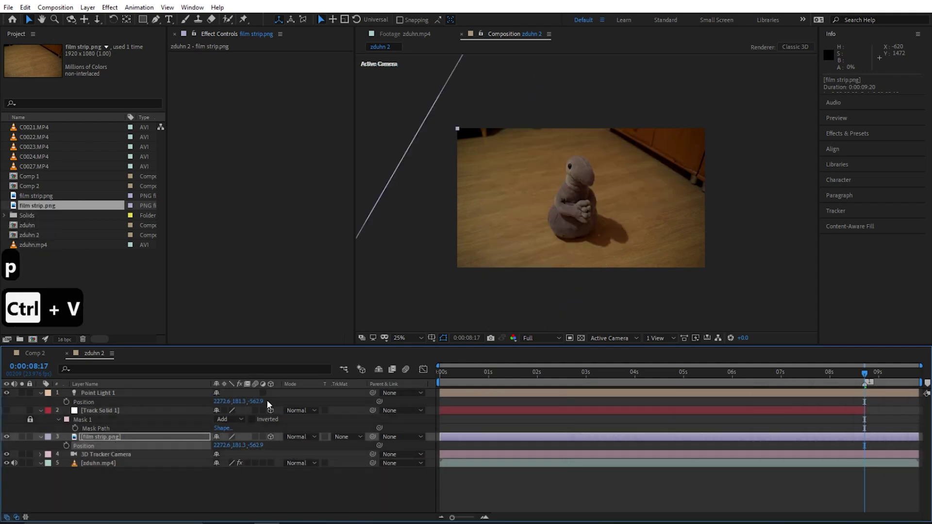
scroll(584, 194, down, 7)
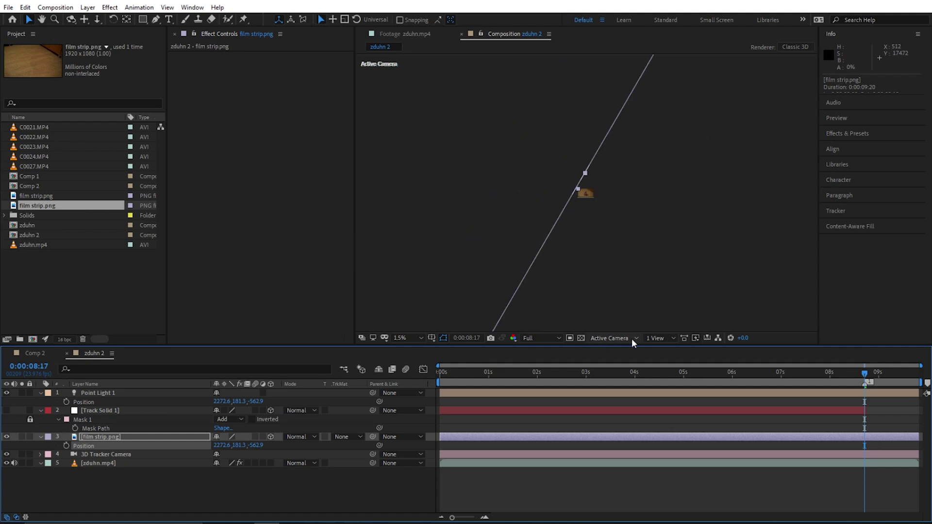
Step: In Top view, nudge the film strip left, rotate it about its vertical axis, and shrink its Scale
click(618, 339)
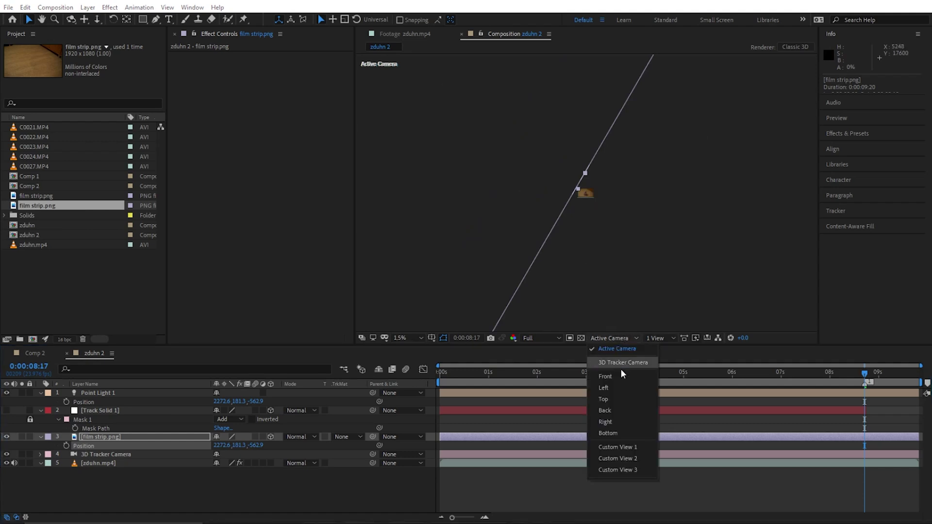
click(613, 395)
scroll(635, 223, up, 4)
drag(602, 194, 596, 193)
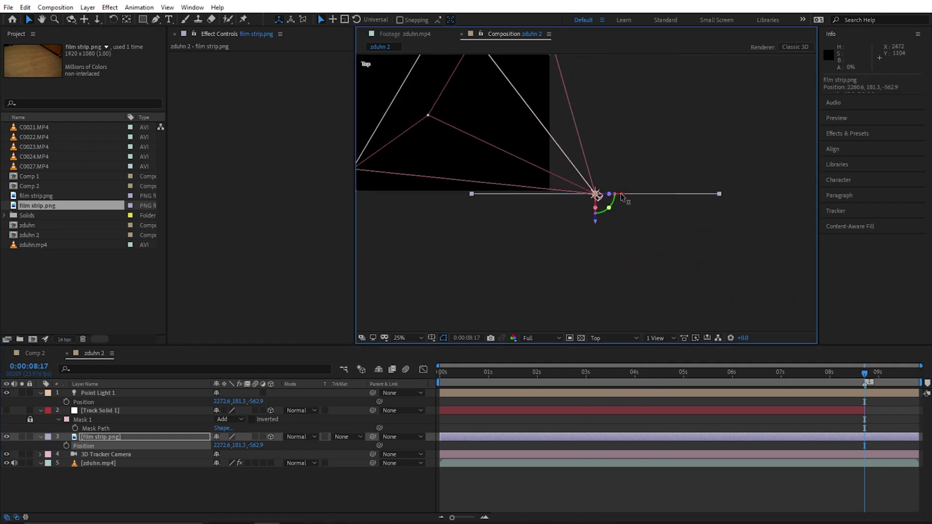
key(period)
key(period)
key(period)
key(period)
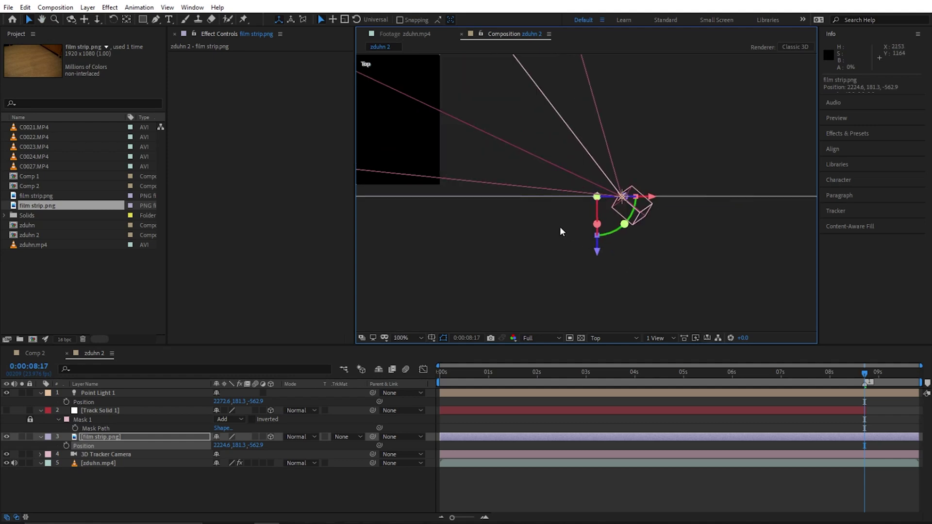
drag(600, 217, 620, 202)
key(comma)
key(comma)
key(comma)
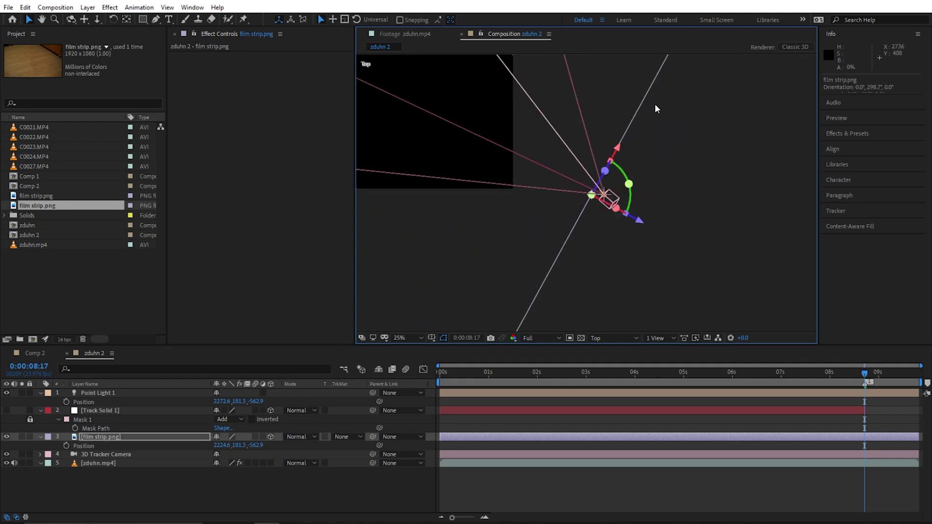
drag(235, 447, 229, 446)
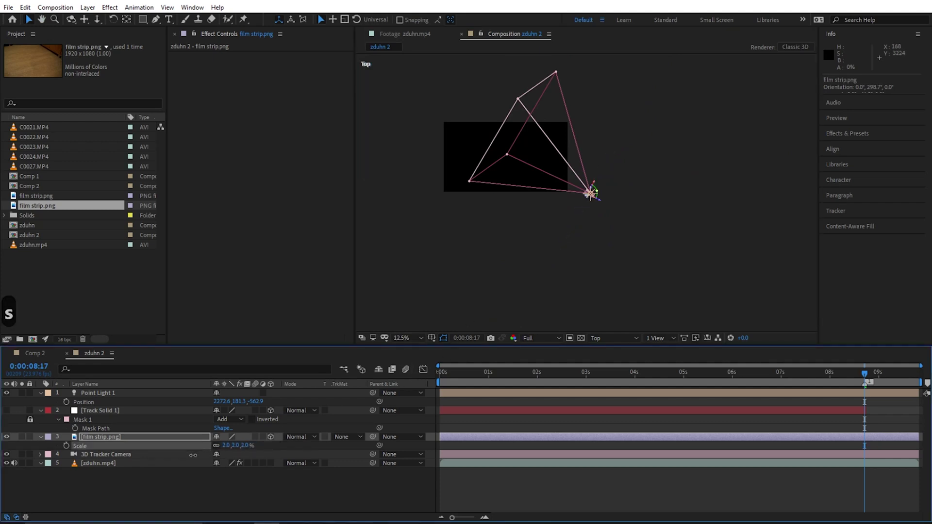
Step: Back in the camera view, rotate and slide the film strip along X to fill the frame
scroll(616, 206, up, 8)
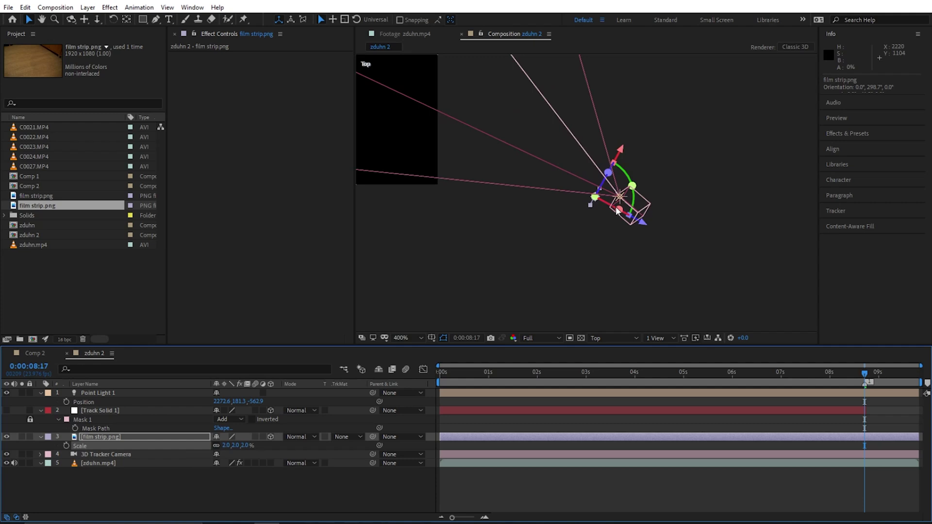
click(609, 337)
click(612, 349)
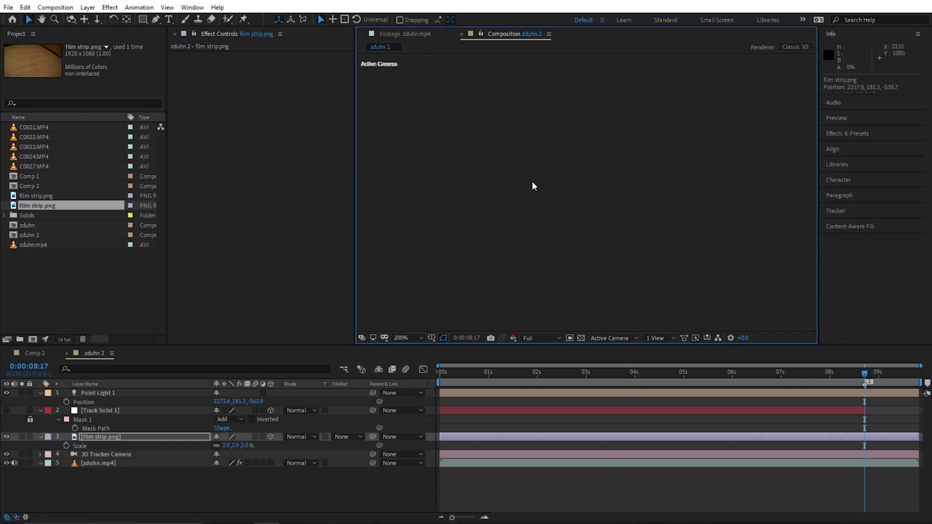
key(shift+slash)
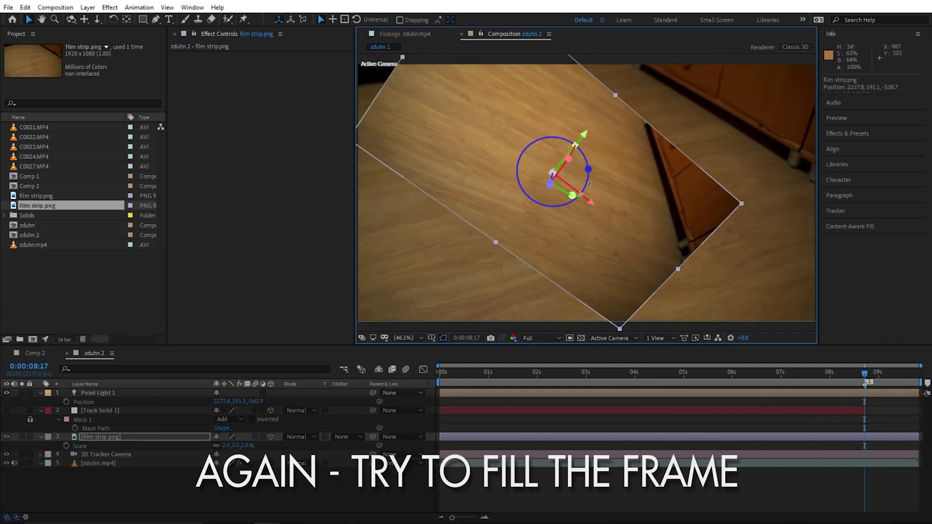
mouse_move(588, 183)
mouse_down()
mouse_move(559, 182)
mouse_move(570, 179)
mouse_up()
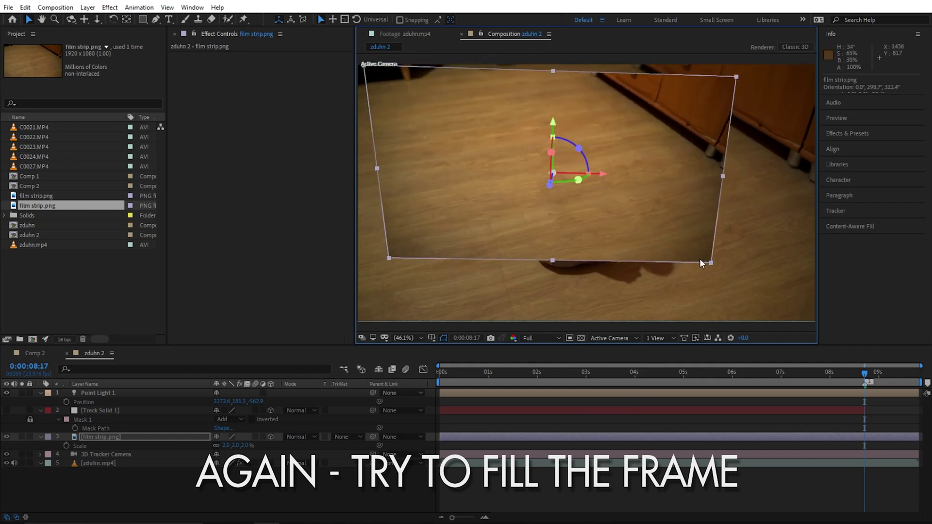
scroll(588, 196, down, 2)
drag(588, 198, 592, 173)
key(ctrl+space)
Step: Apply the Corner Pin effect to the film strip.png layer
text(cor)
key(Return)
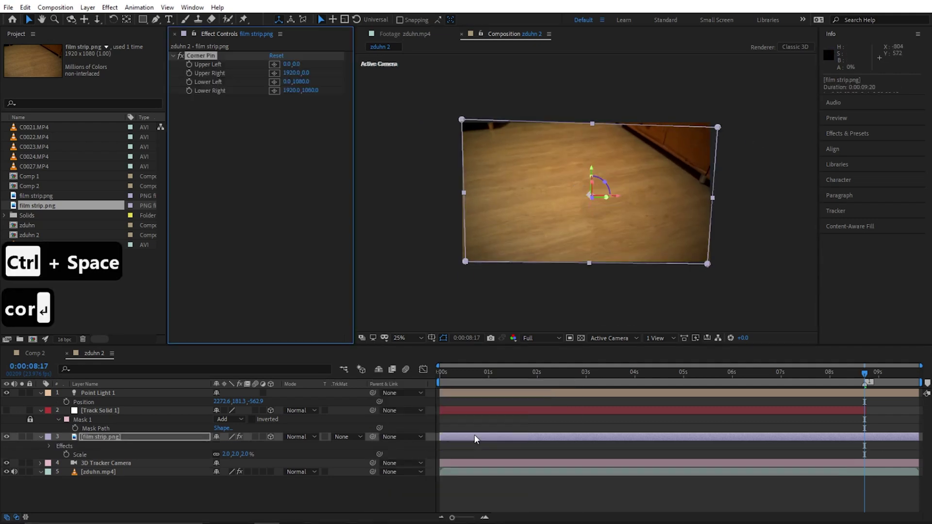
scroll(652, 277, up, 2)
scroll(611, 164, right, 5)
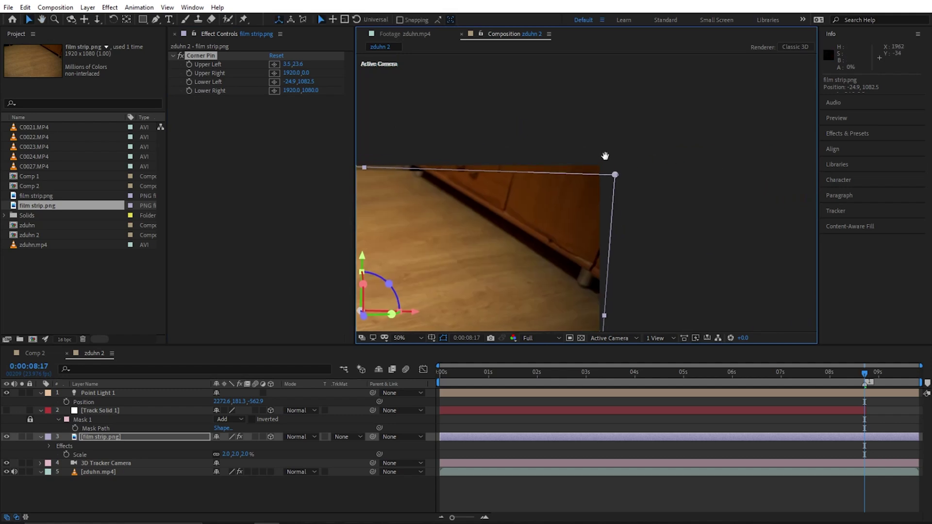
scroll(580, 181, up, 5)
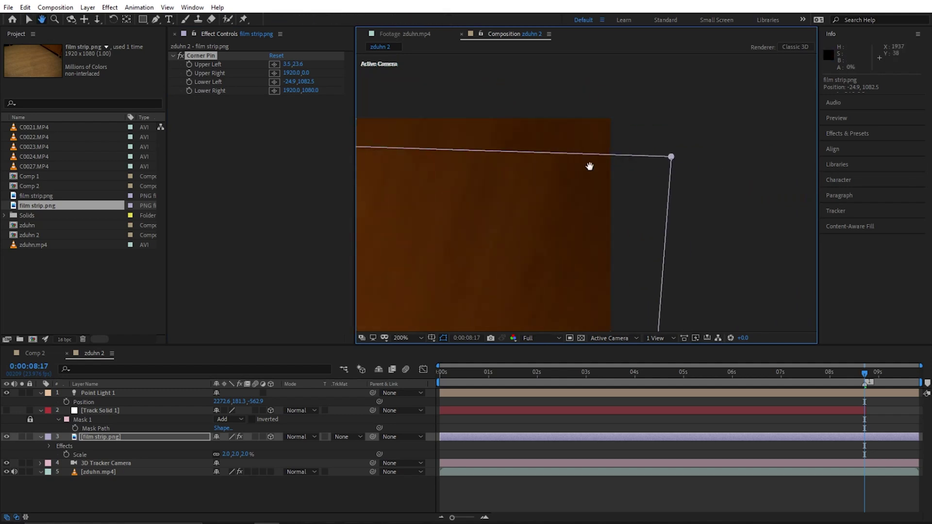
scroll(637, 183, up, 2)
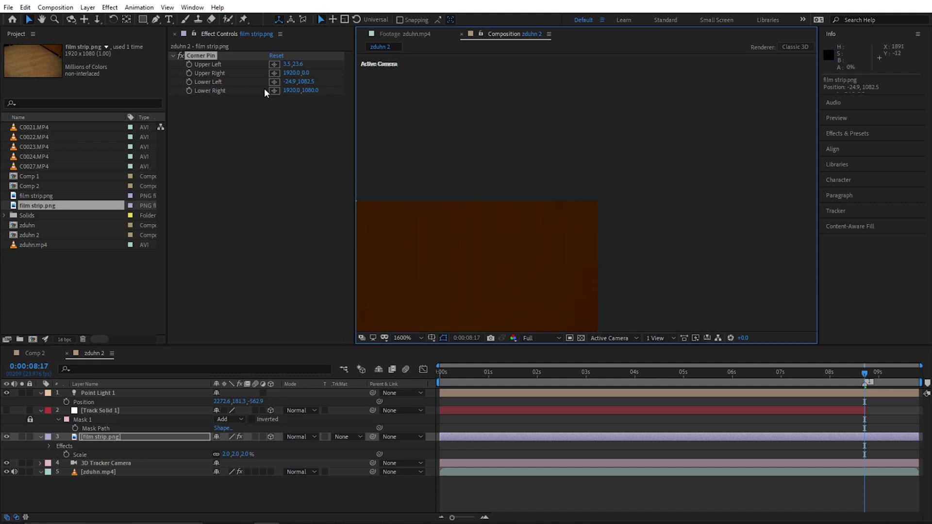
Step: Pin Corner Pin's Upper Right to the frame edge (1858.0,-33.8), then reveal Material Options
click(275, 73)
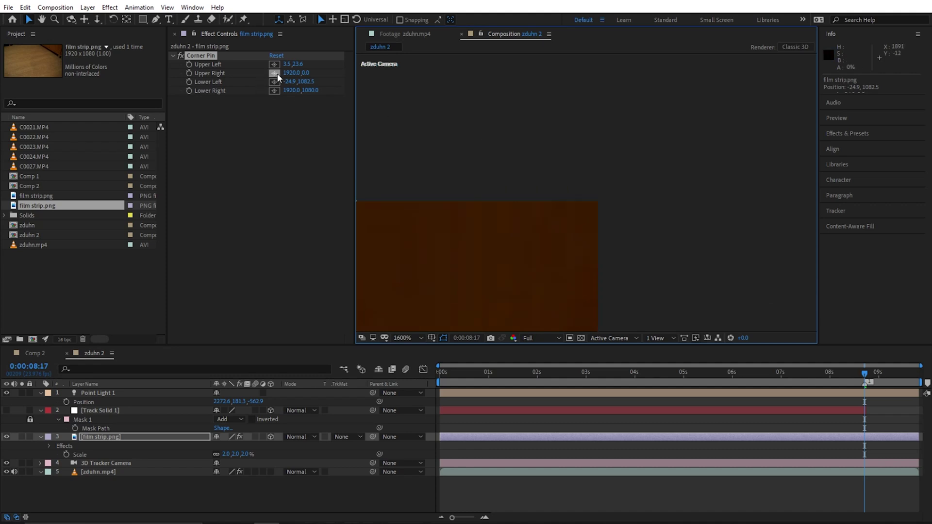
click(599, 199)
scroll(647, 209, down, 10)
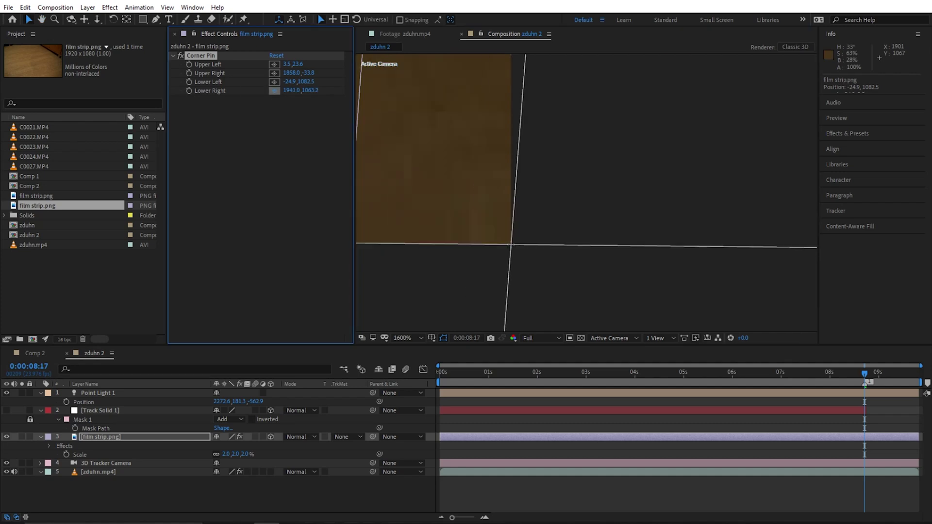
scroll(489, 220, down, 8)
click(125, 438)
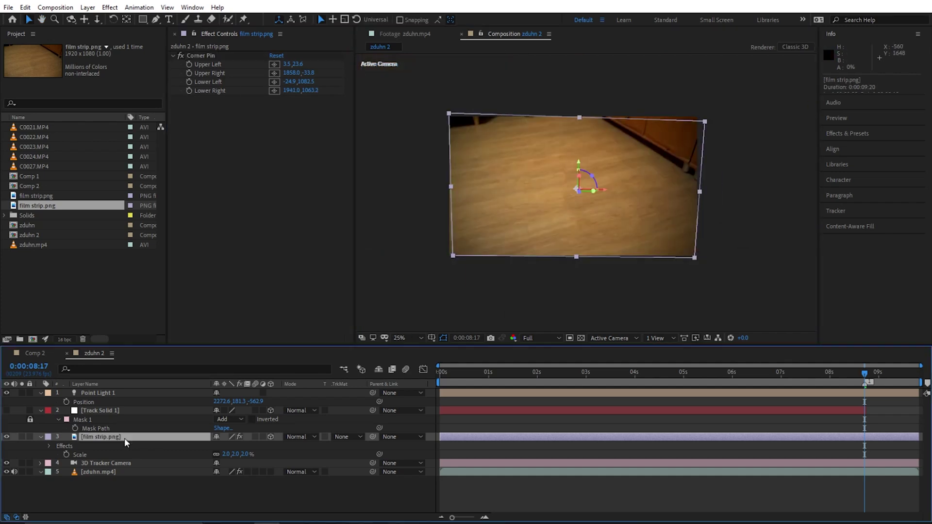
key(a)
key(a)
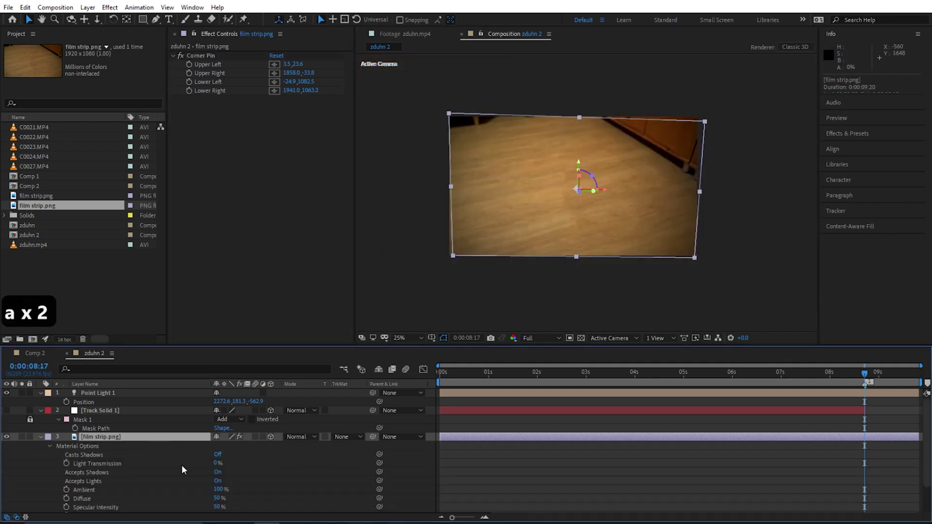
Step: Set film strip's Light Transmission to 100% and Casts Shadows to Only, and show Track Solid 1
drag(216, 464, 281, 465)
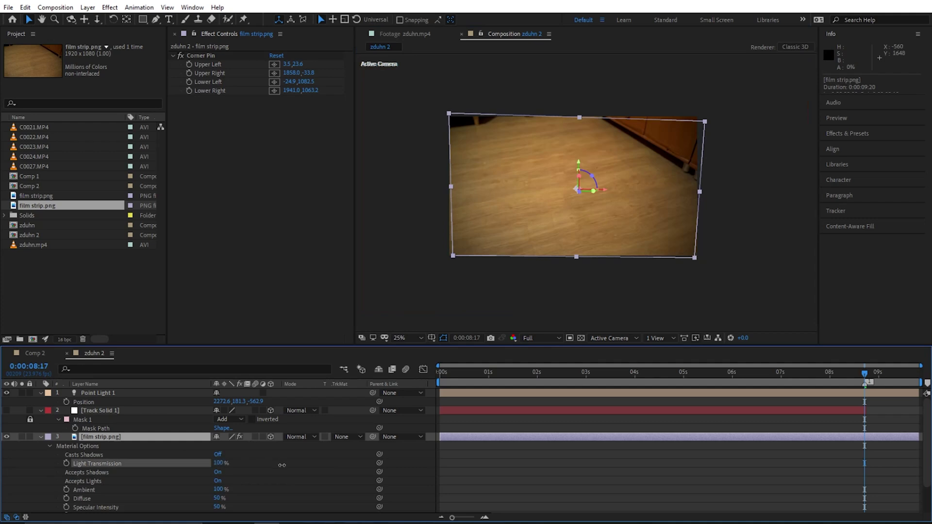
click(217, 455)
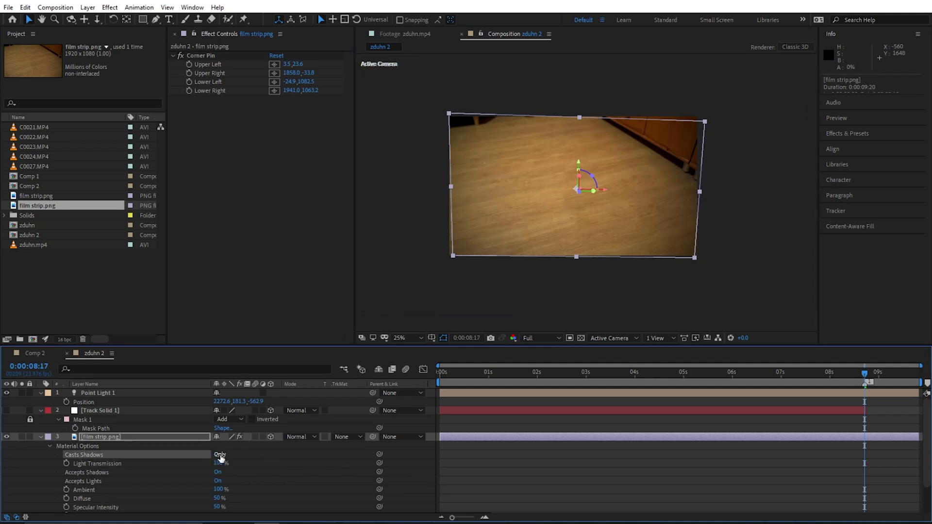
click(112, 410)
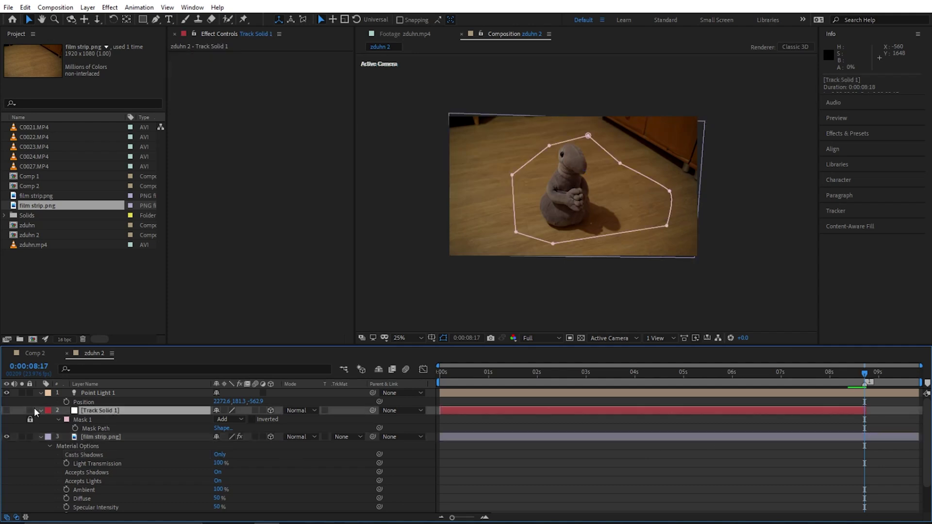
click(7, 410)
Step: Return to around one second, undo an accidental track-solid change, and preview zduhn 2
key(period)
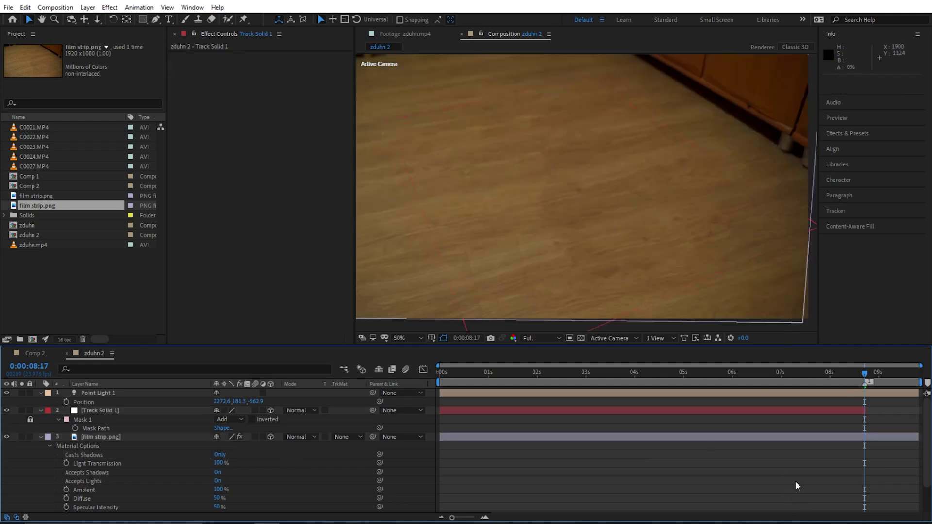
drag(858, 373, 490, 394)
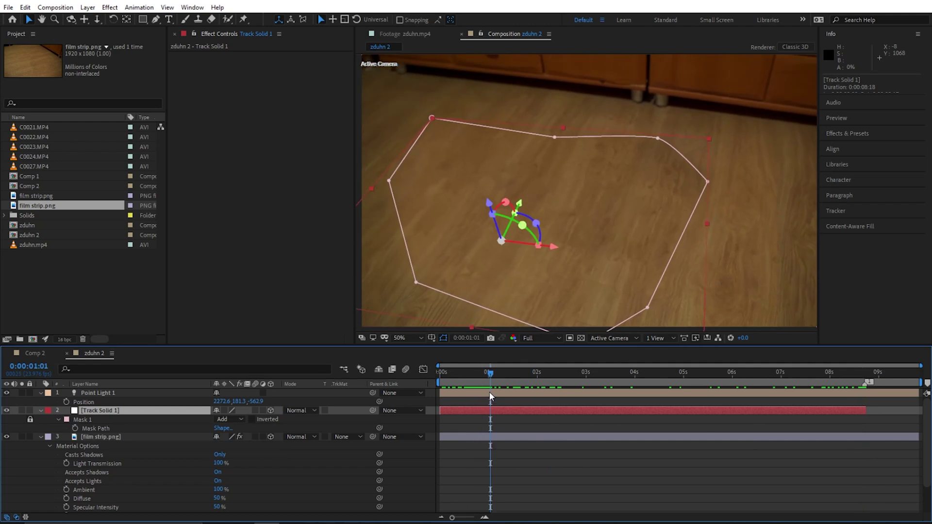
scroll(400, 266, up, 2)
drag(400, 266, 626, 281)
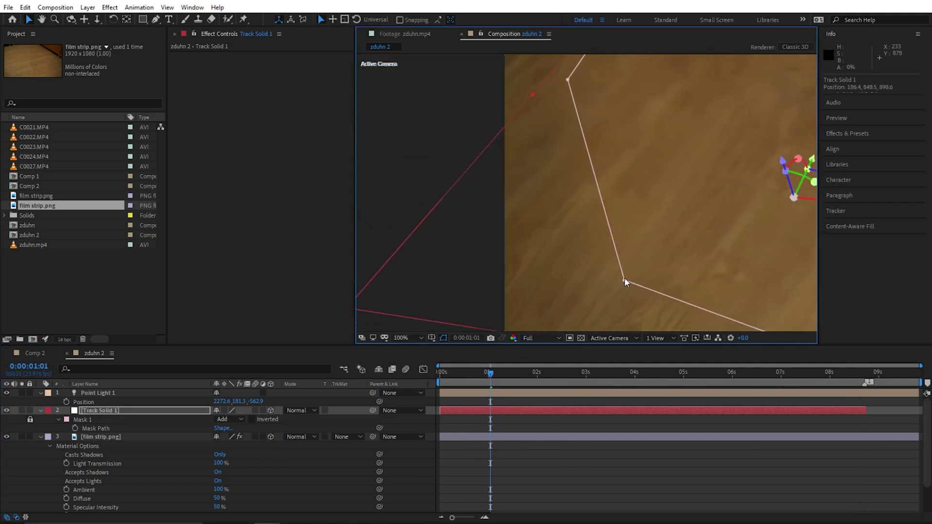
key(ctrl+z)
click(619, 465)
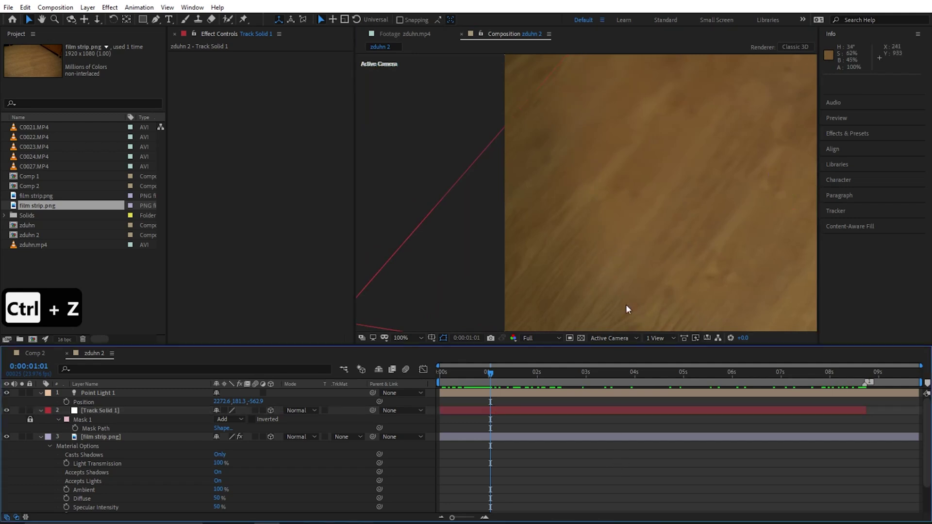
scroll(625, 305, down, 3)
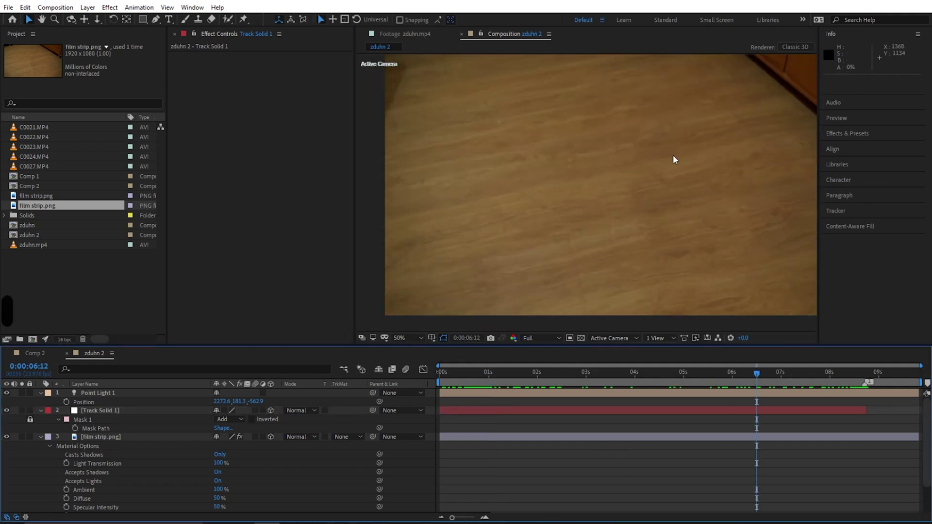
key(space)
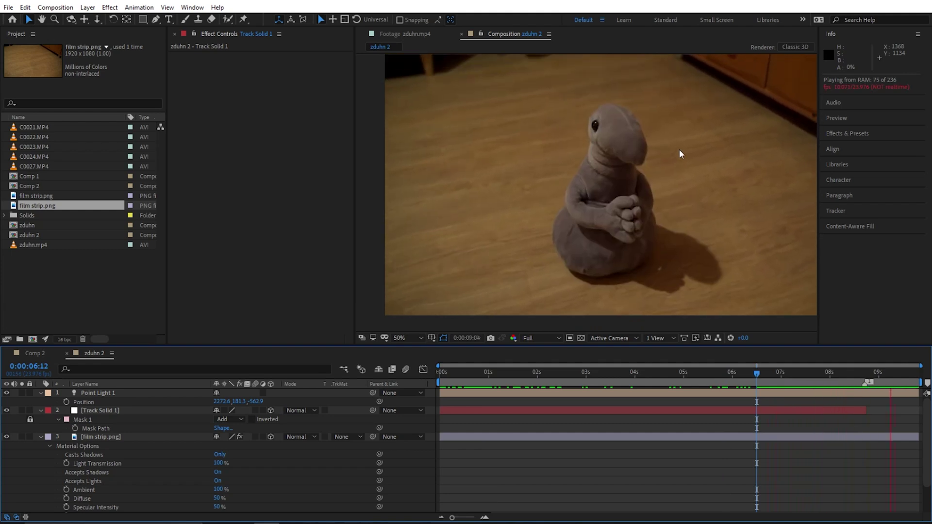
Step: Stop the preview, lower Track Solid 1's opacity to 57%, and close a mask around the plush's nose
key(space)
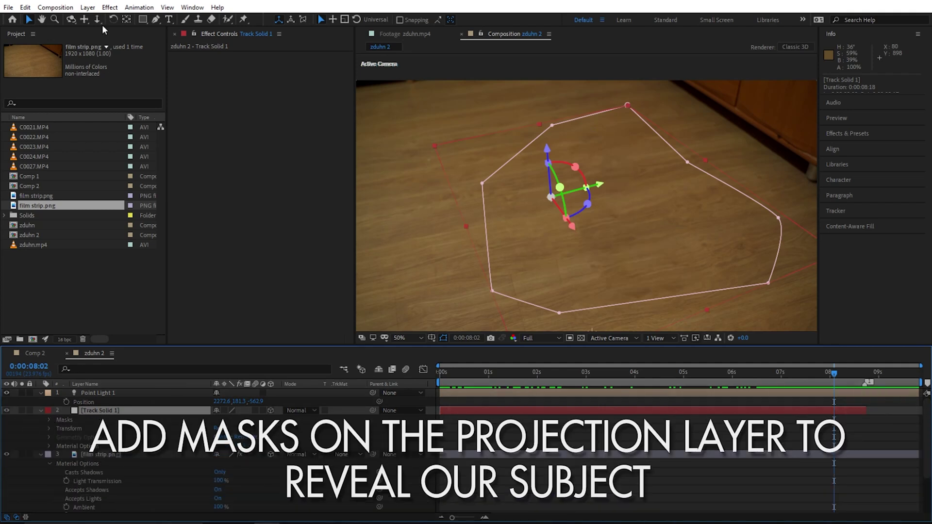
key(slash)
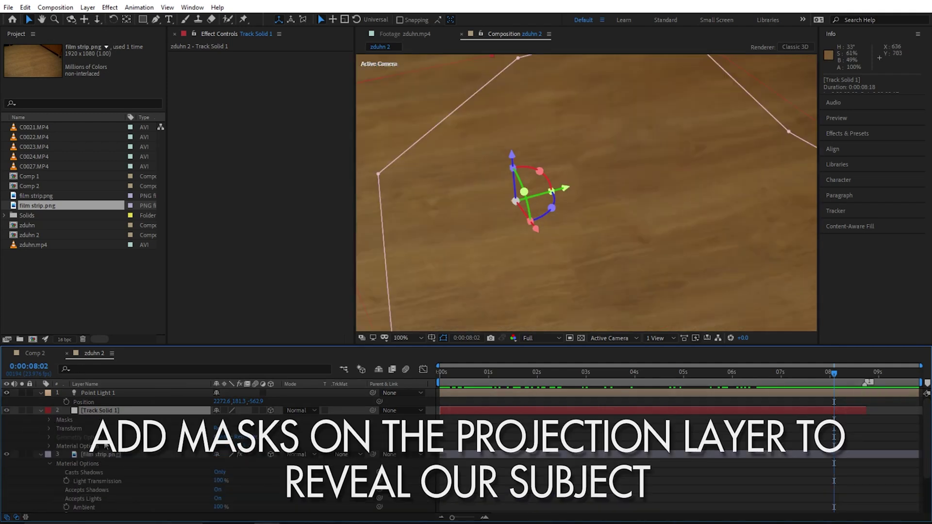
key(t)
drag(218, 420, 200, 418)
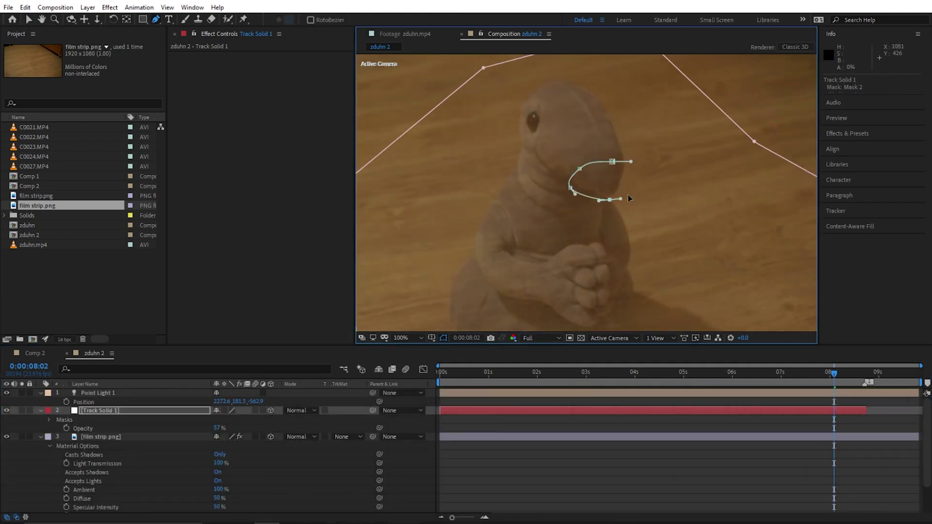
click(635, 176)
Step: Set Mask 2 to Subtract with 10 px feather, keyframing its path and a negative expansion
key(m)
click(231, 437)
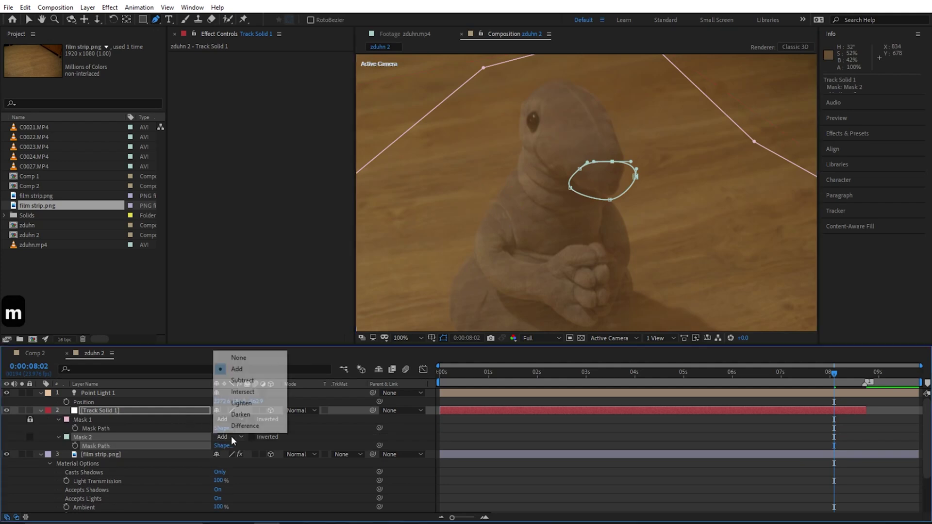
click(242, 381)
key(m)
key(m)
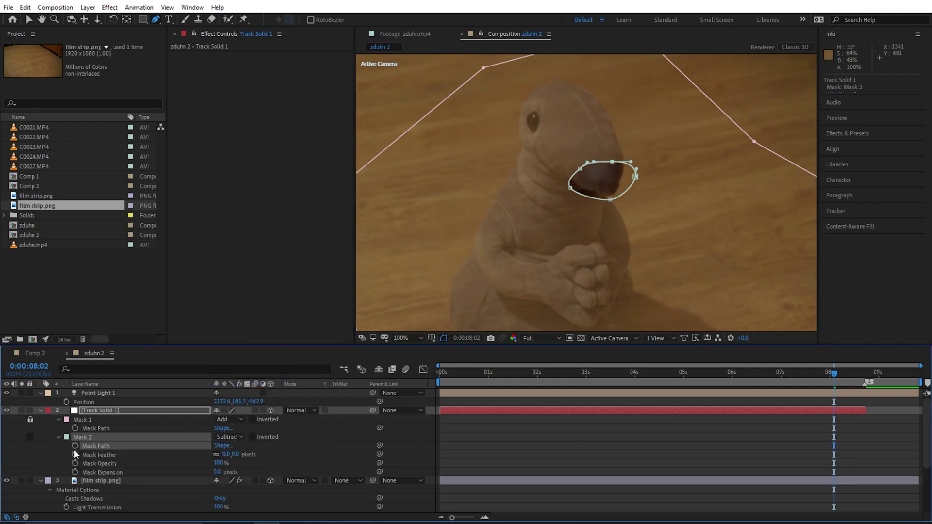
click(74, 446)
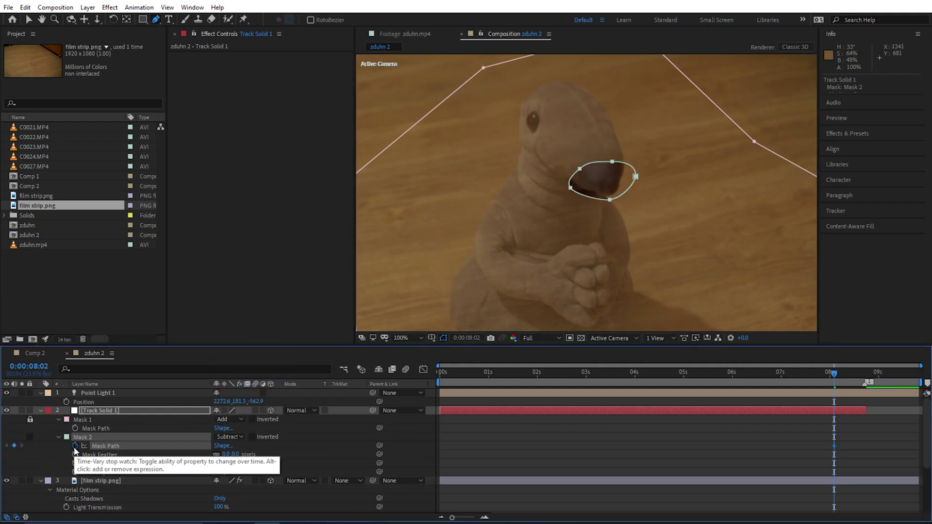
click(76, 471)
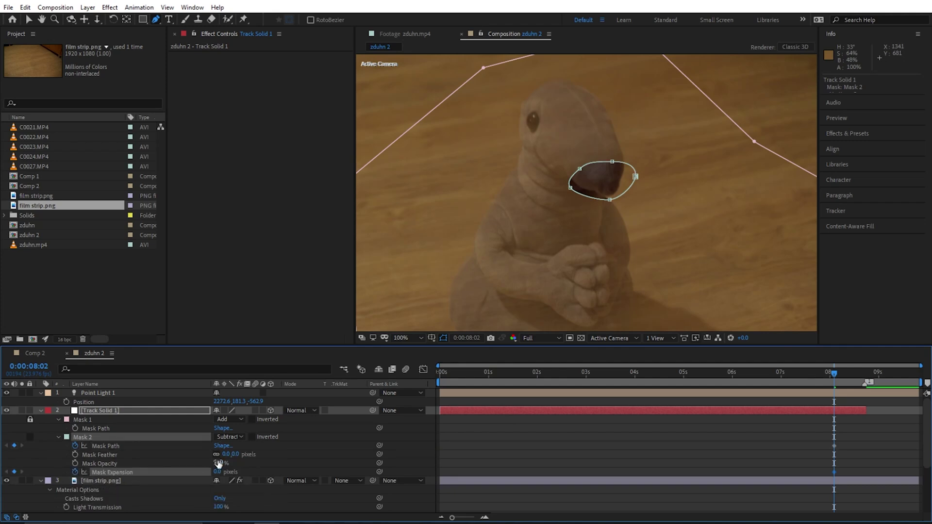
drag(224, 455, 541, 386)
drag(217, 472, 205, 470)
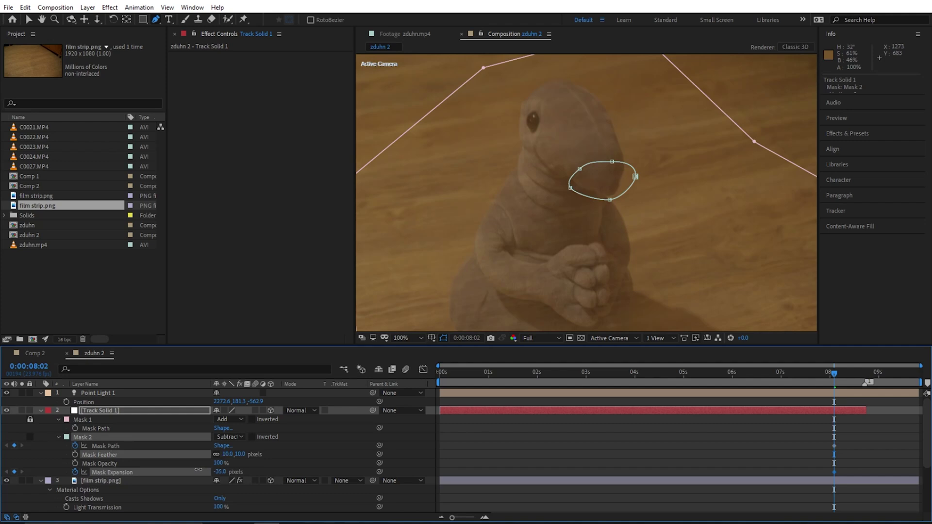
Step: At 0:00:08:06, reset Mask 2 expansion to 0 and reshape it over the head and beak
drag(836, 373, 842, 374)
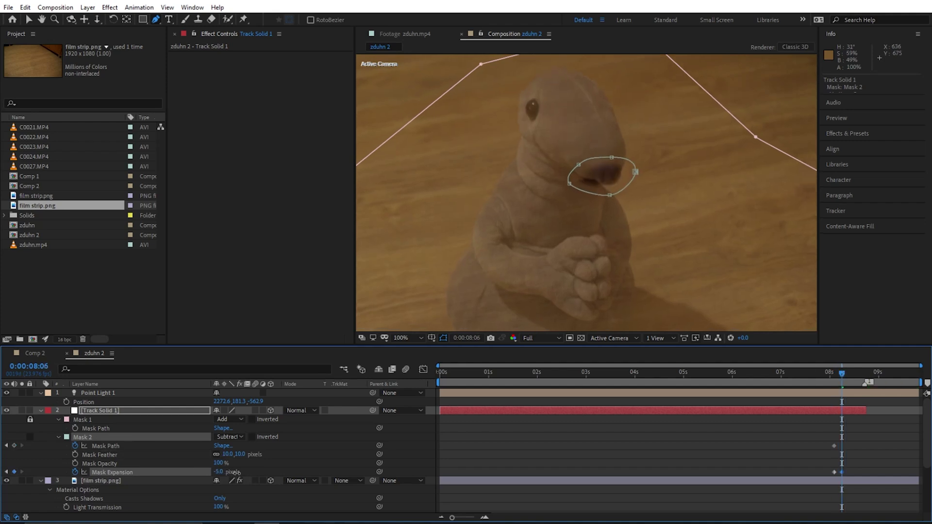
drag(236, 472, 240, 473)
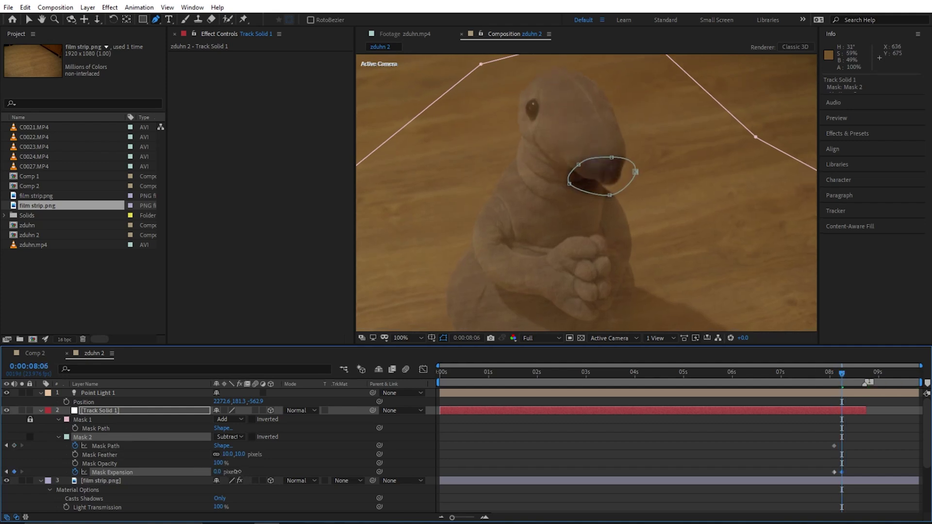
key(v)
drag(611, 158, 609, 122)
drag(578, 165, 537, 125)
drag(606, 122, 601, 95)
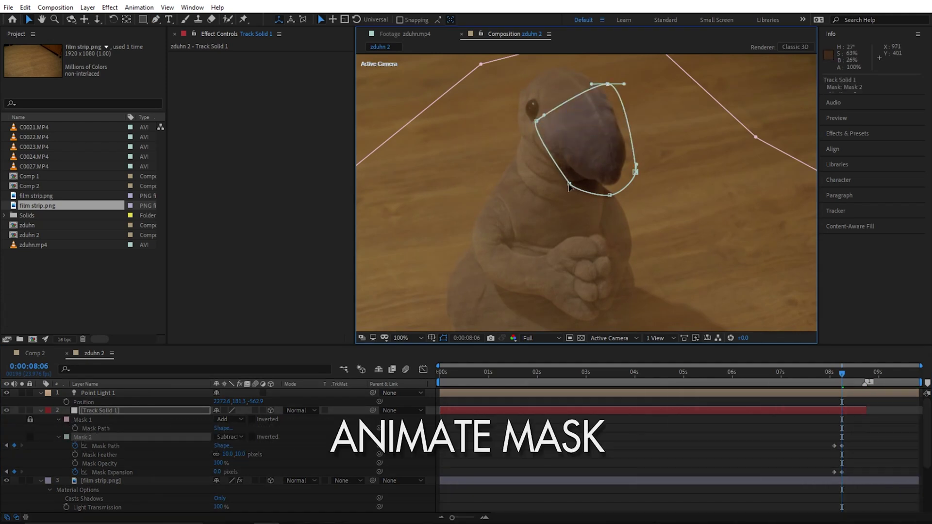
drag(570, 186, 559, 170)
drag(638, 174, 626, 154)
mouse_move(843, 374)
mouse_down()
mouse_move(855, 376)
mouse_move(834, 382)
mouse_up()
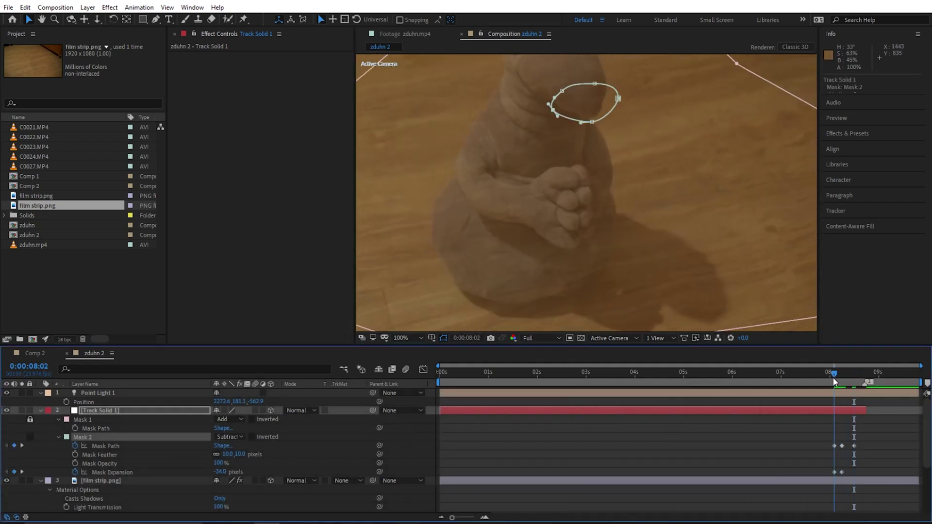
click(58, 438)
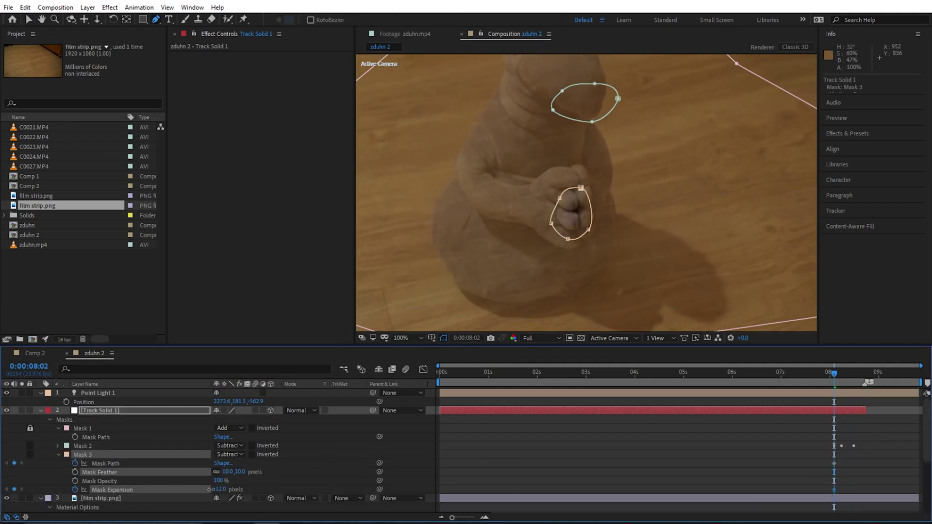
Step: Restore Track Solid 1 to full 100% opacity after drawing a new mask
key(k)
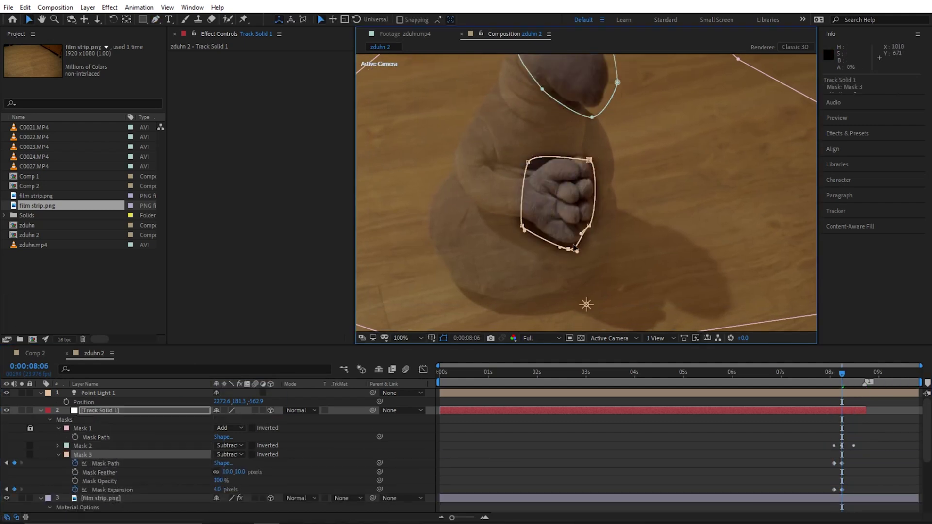
key(g)
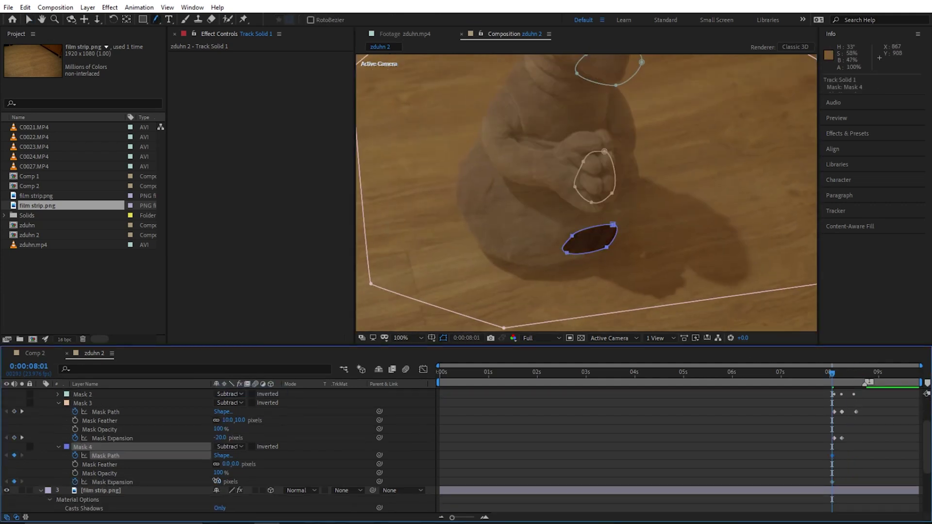
key(t)
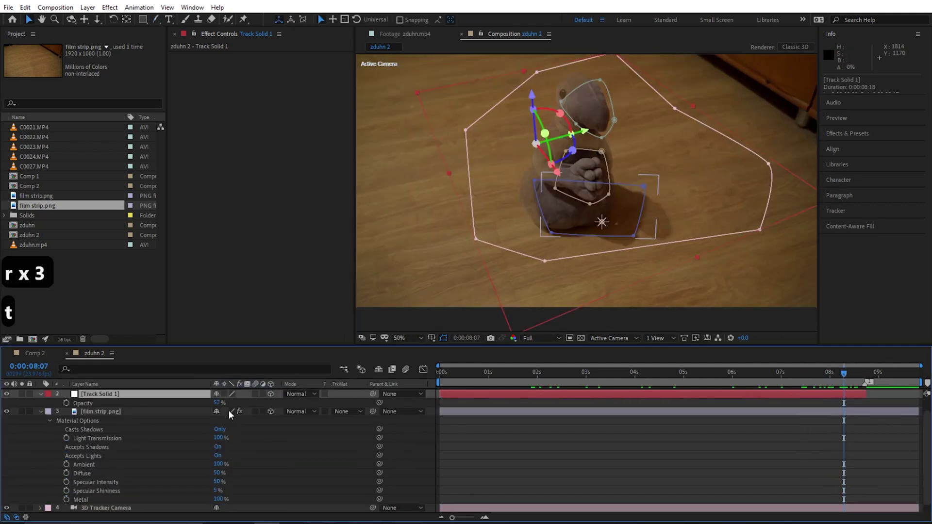
drag(218, 402, 628, 404)
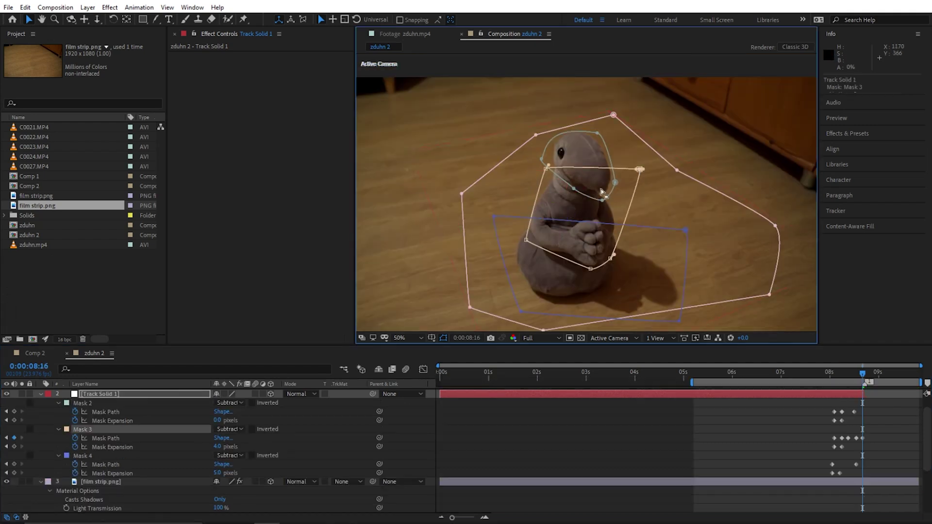
Step: Reshape Mask 3's points up toward the head, then preview the reveal from 0:00:08:12
drag(526, 241, 478, 230)
drag(544, 172, 549, 137)
drag(634, 168, 626, 132)
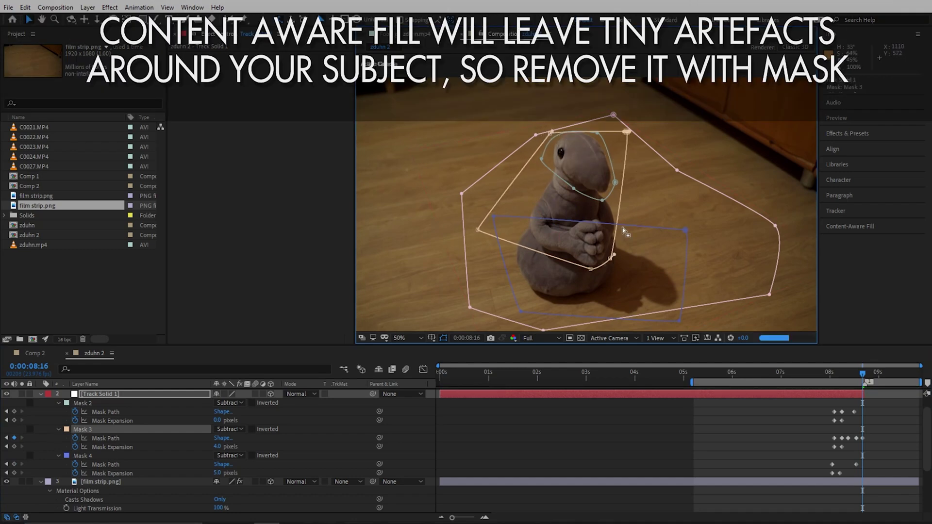
scroll(585, 195, down, 2)
drag(890, 376, 854, 377)
key(space)
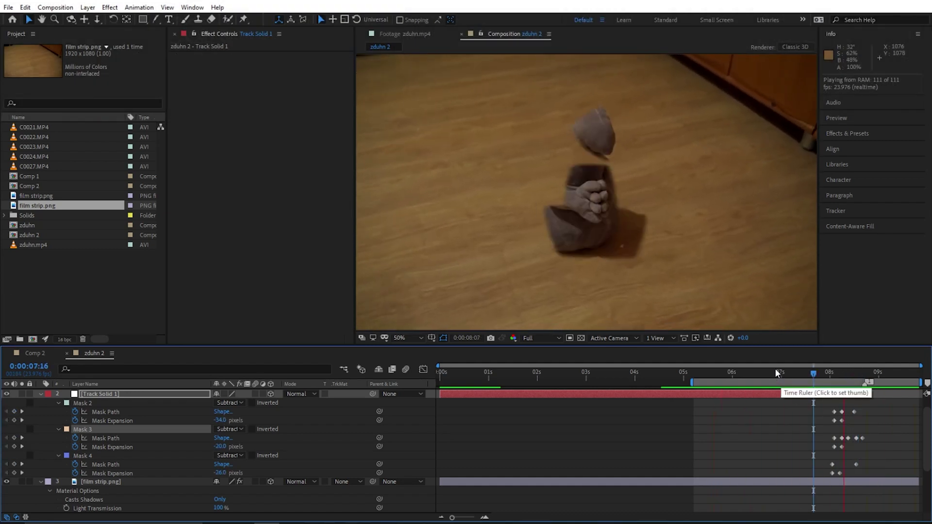
Step: Delete Masks 4, 3 and 2 from the floor solid
key(v)
click(603, 217)
key(Delete)
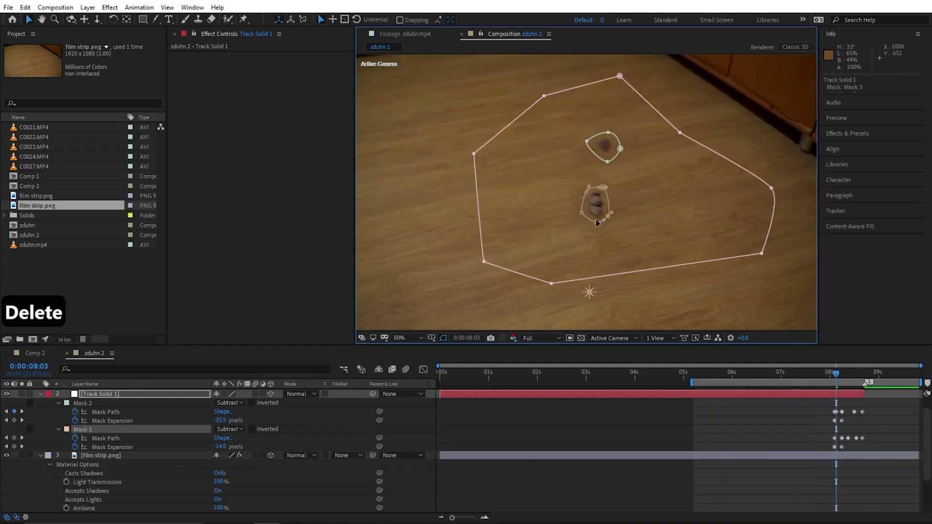
key(Delete)
click(619, 149)
key(Delete)
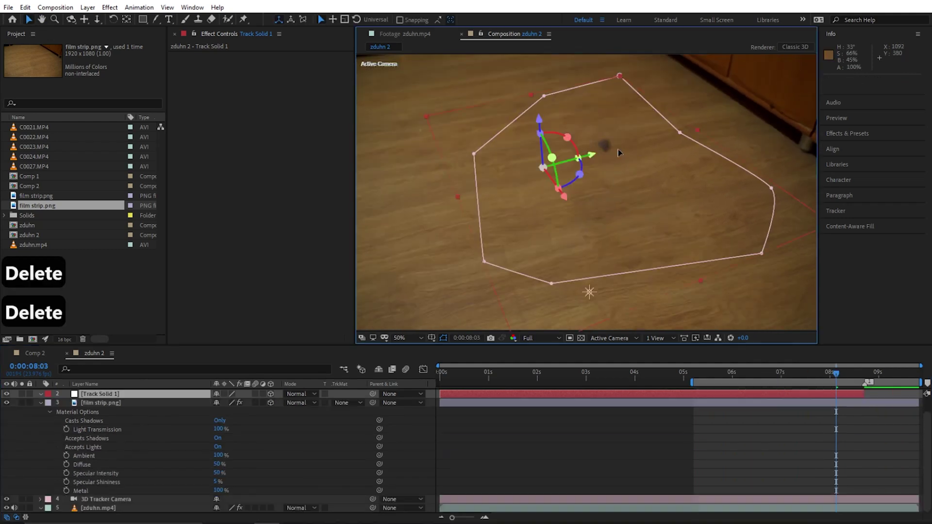
Step: Keyframe the solid's Opacity from 100% at the start to 0% at the last frame
click(145, 393)
key(y)
key(t)
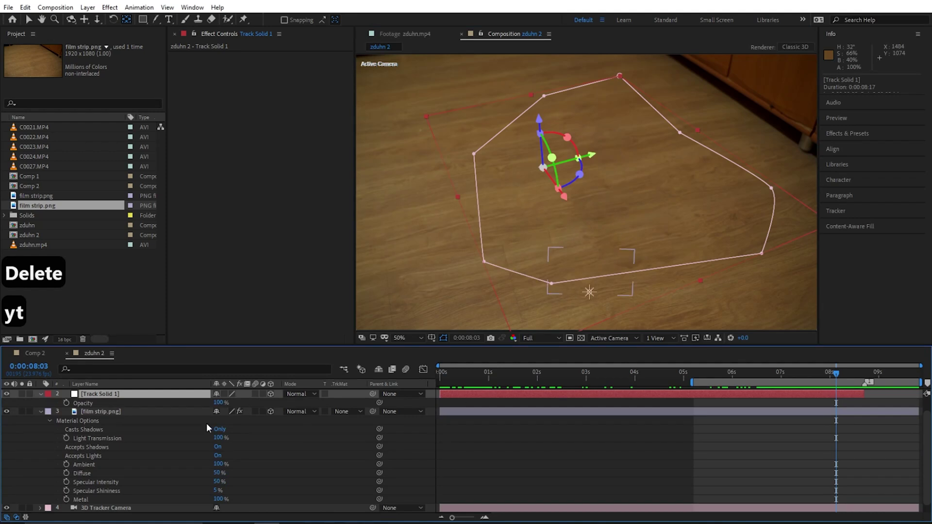
click(66, 403)
key(o)
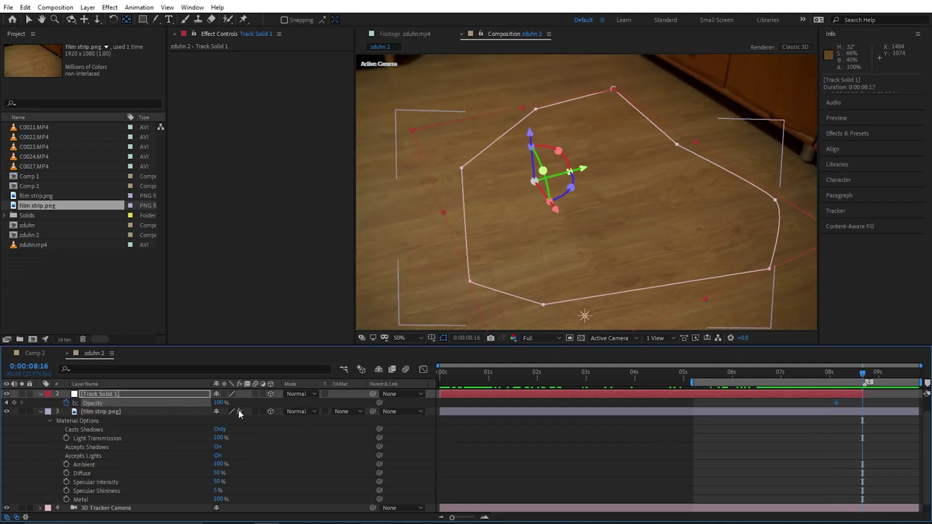
click(219, 402)
text(0)
key(Return)
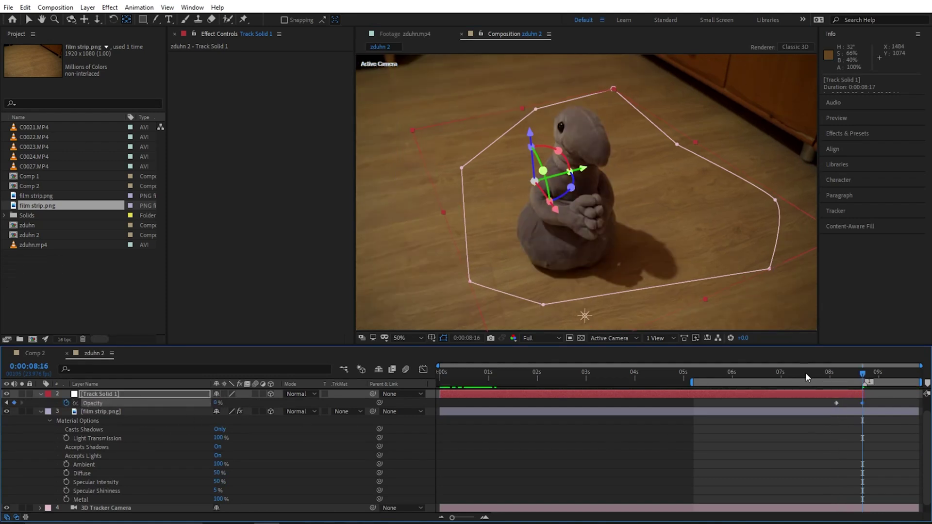
key(space)
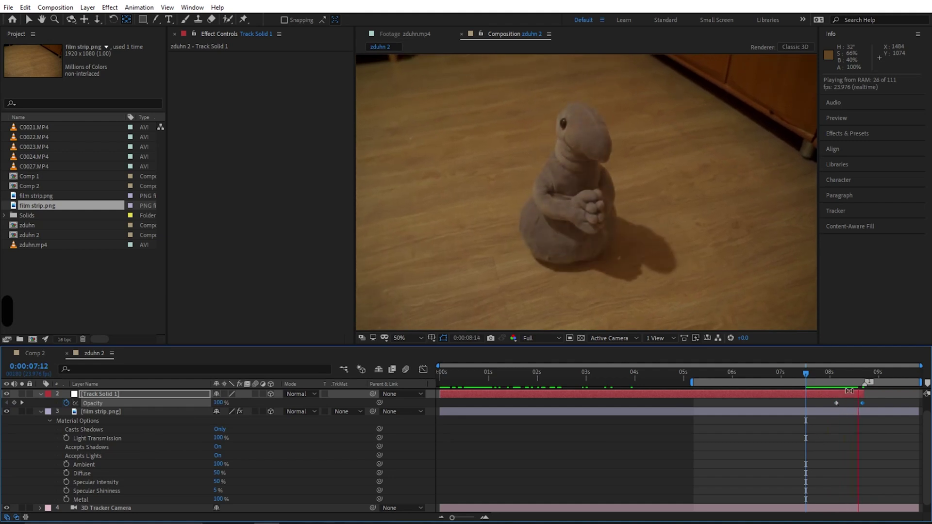
Step: Preview from 06:12 and move the fade's starting keyframe earlier
click(756, 372)
key(space)
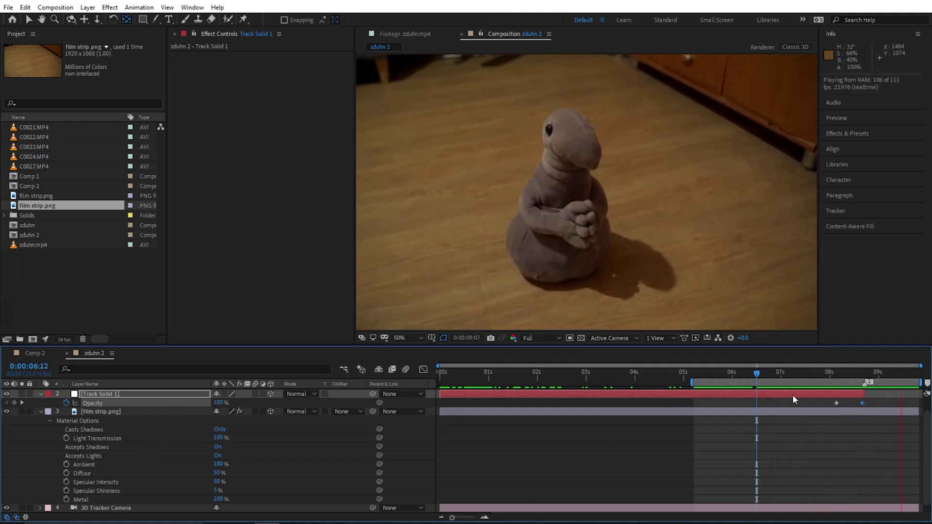
drag(836, 403, 793, 403)
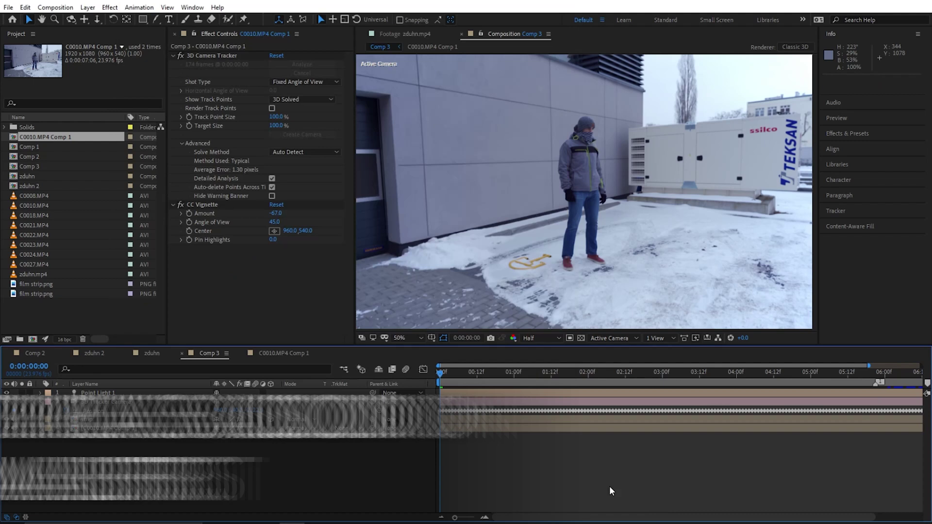
Step: Create a white solid on the wall's tracker target and tilt it to match the wall
click(212, 55)
right_click(420, 142)
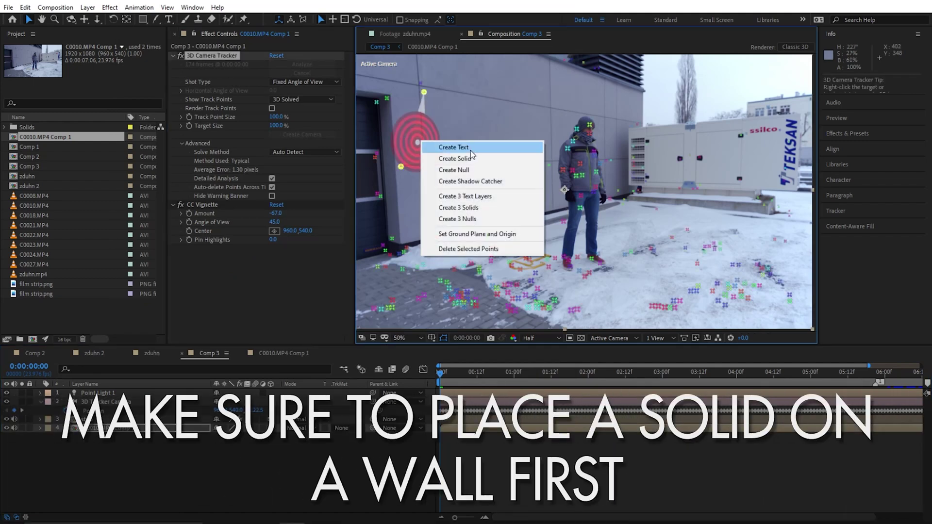
click(466, 158)
click(87, 7)
click(114, 31)
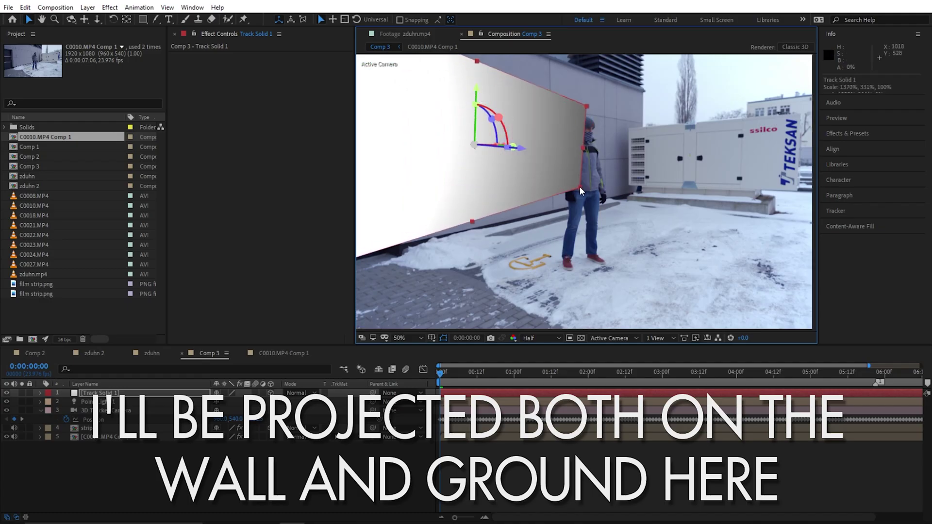
drag(498, 144, 476, 98)
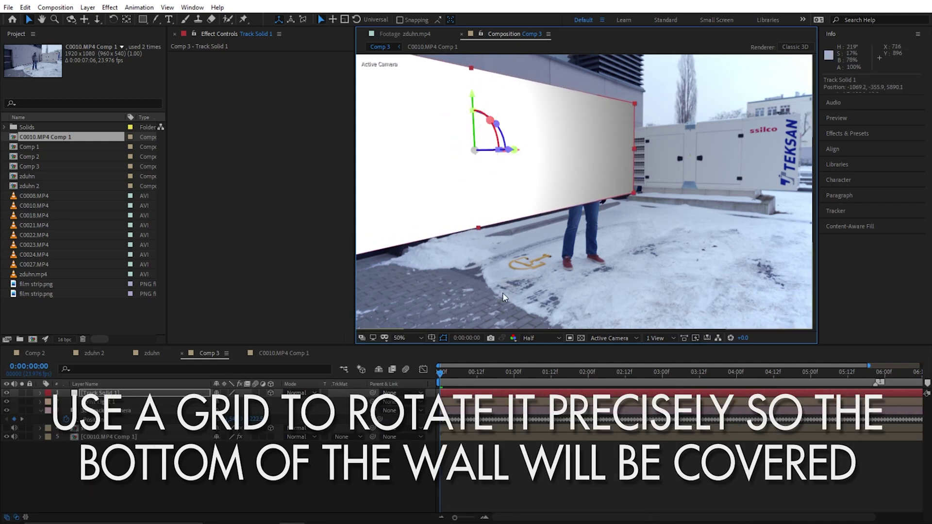
Step: Apply a Grid effect with smaller cells and move the solid's anchor to the wall's base
key(ctrl+space)
text(grid)
key(Return)
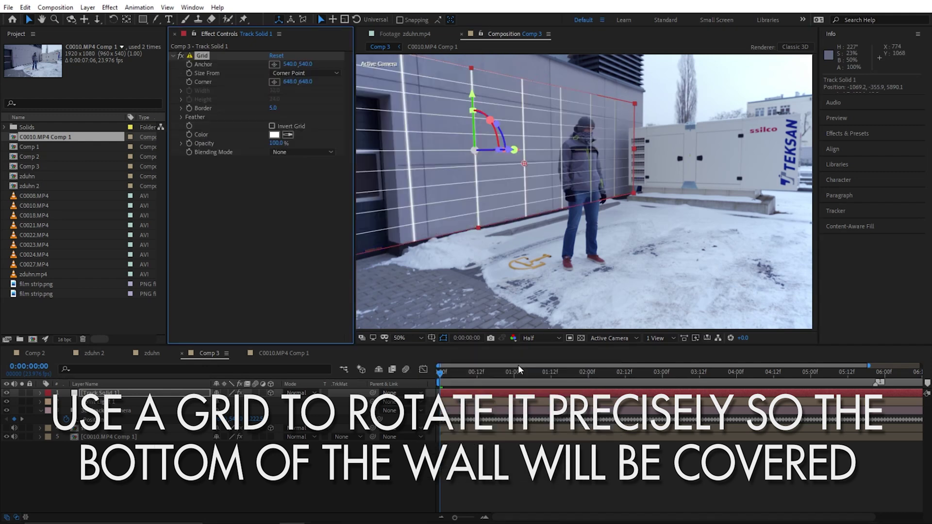
drag(524, 164, 558, 204)
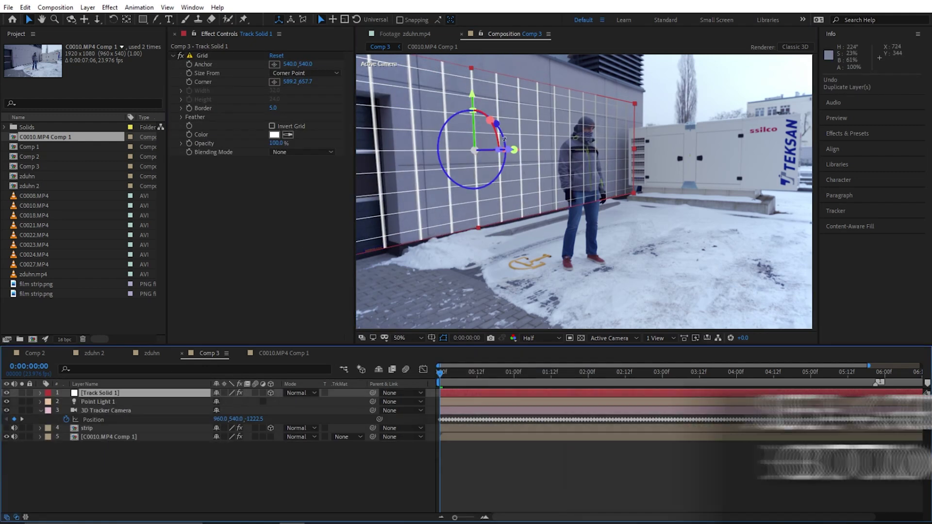
key(y)
drag(476, 102, 492, 234)
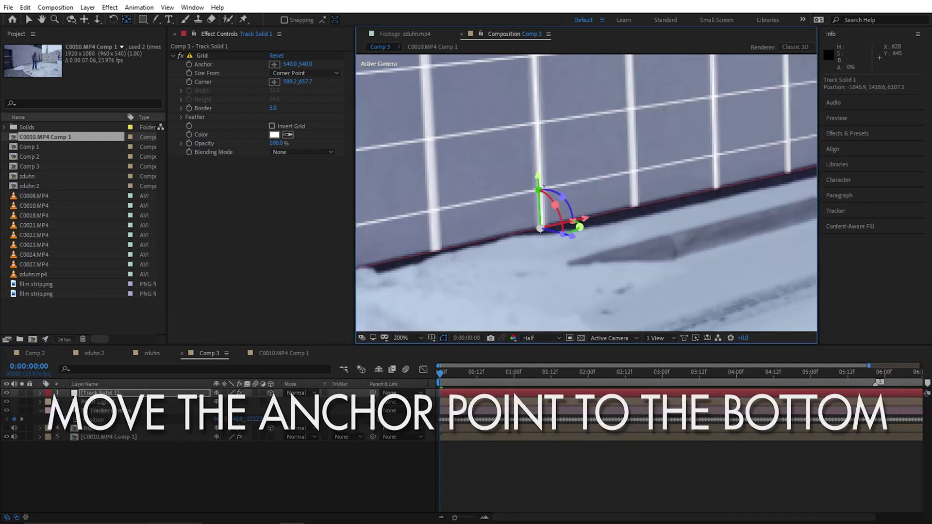
Step: Duplicate the wall Track Solid 1 and rotate the copy 90° on X to lie flat as the floor
key(ctrl+d)
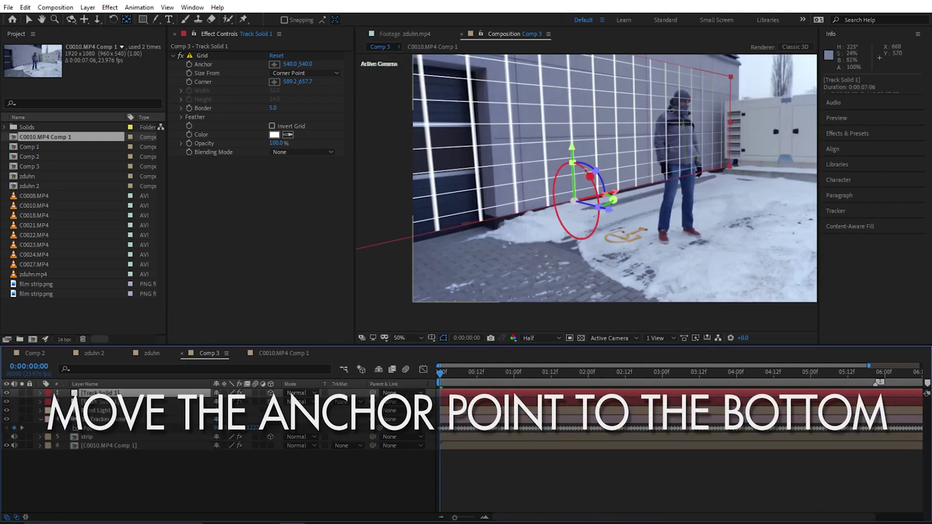
key(w)
drag(586, 169, 614, 250)
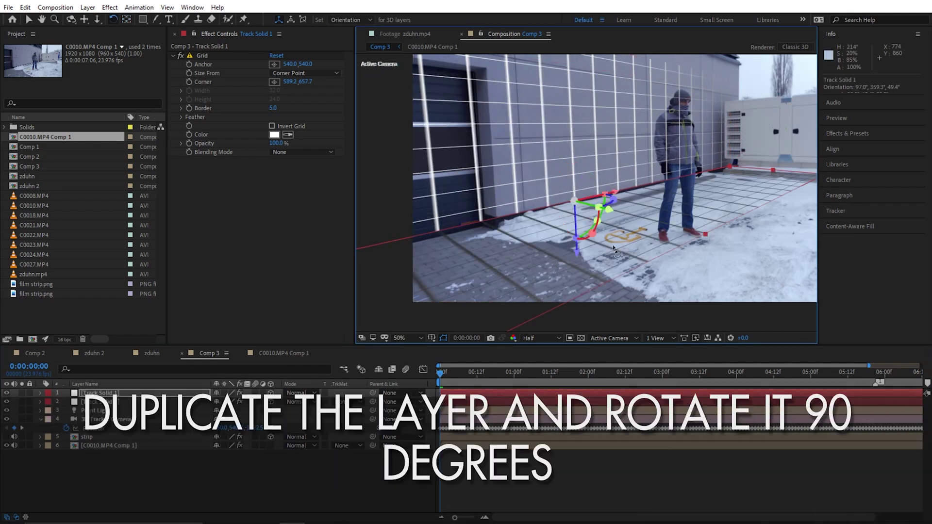
key(v)
key(comma)
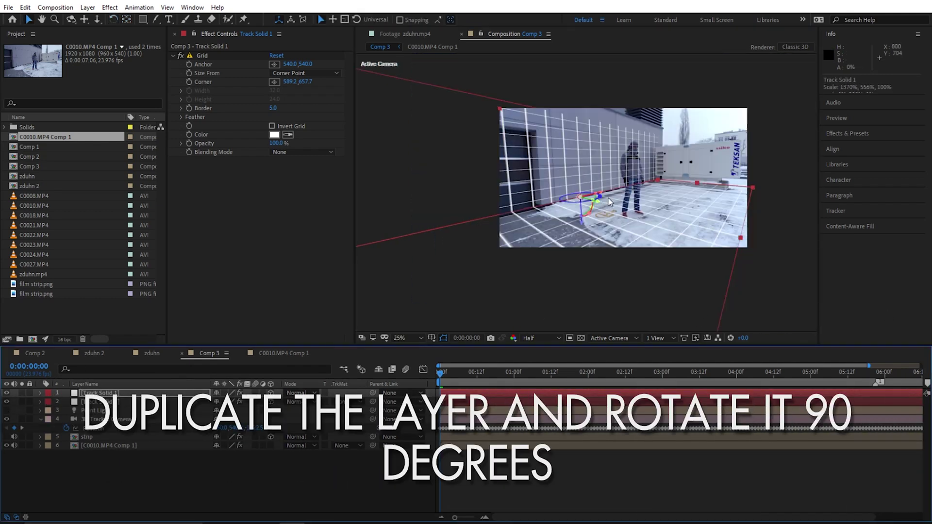
key(period)
key(space)
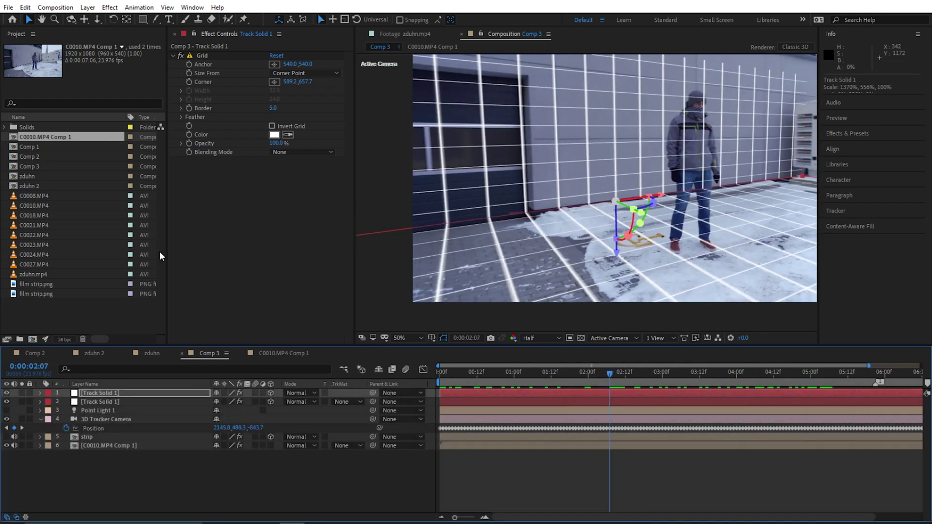
Step: Delete the Grid effects from both track solids and make the light, camera and strip layers visible
click(202, 55)
key(Delete)
click(99, 401)
click(202, 55)
key(Delete)
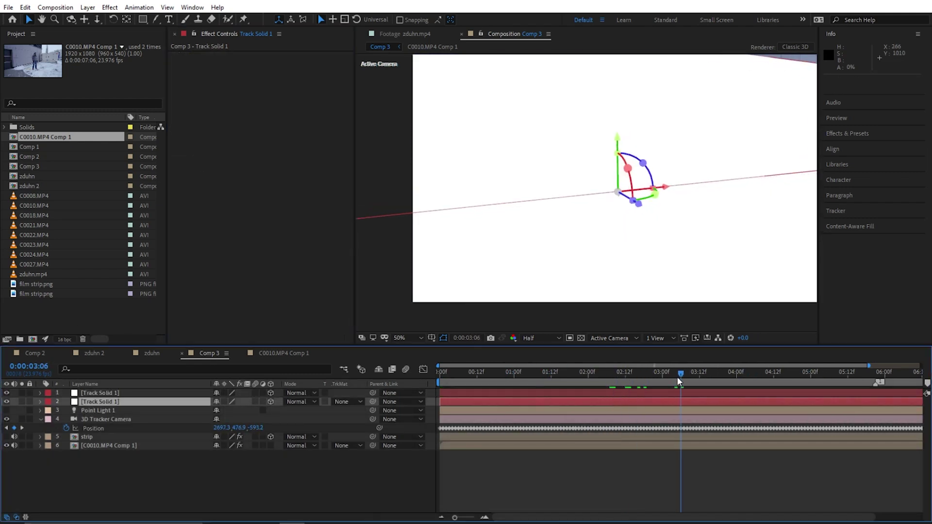
drag(6, 411, 7, 436)
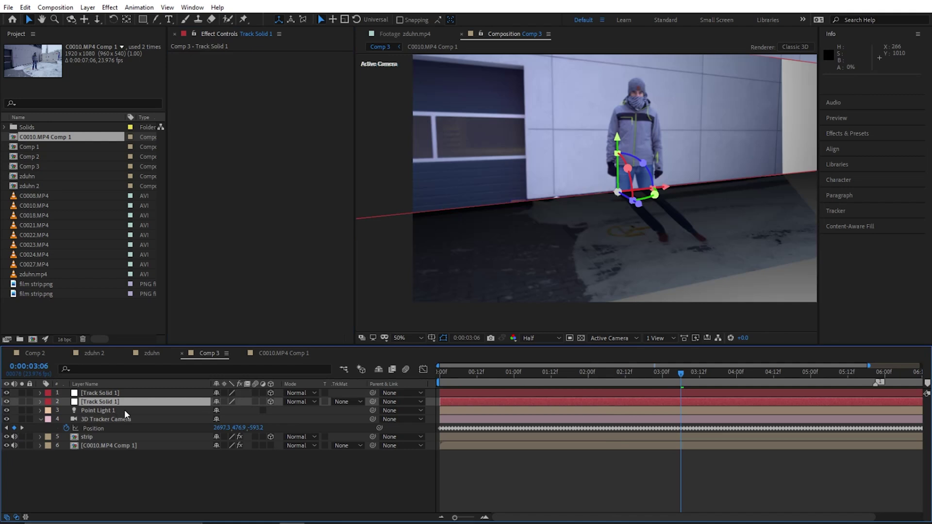
Step: Set Accepts Lights to Off on both the wall and floor solids
key(a)
key(a)
click(217, 446)
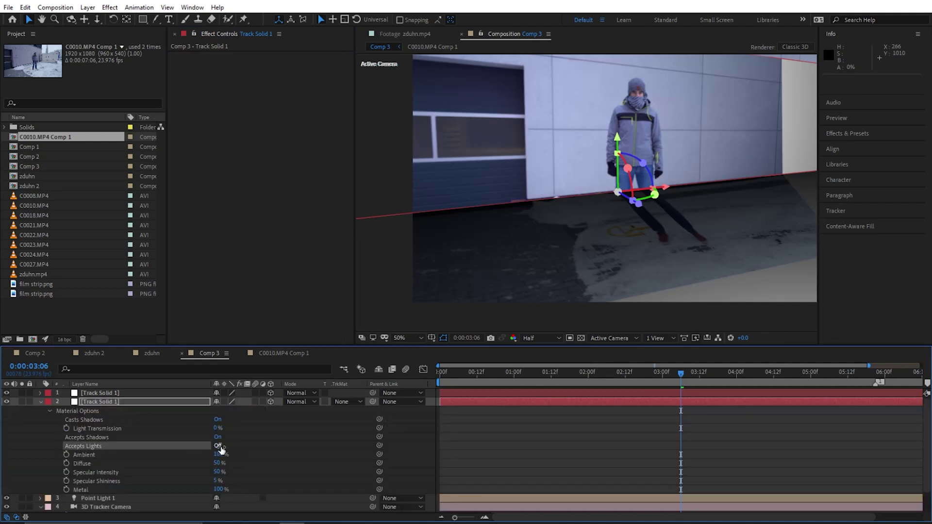
key(ctrl+Up)
key(a)
key(a)
click(219, 437)
scroll(639, 211, down, 2)
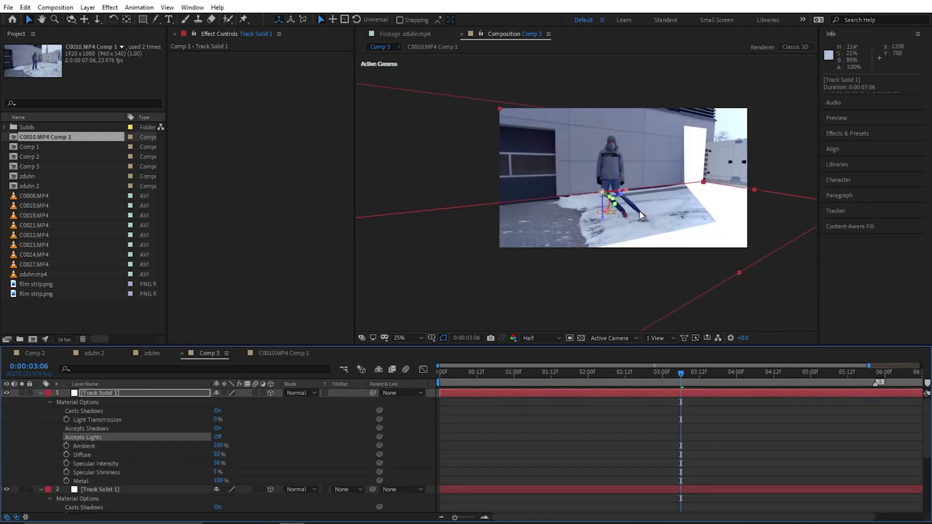
scroll(639, 210, up, 3)
Step: Draw a closed Pen mask around the standing figure on the wall solid
key(ctrl+Down)
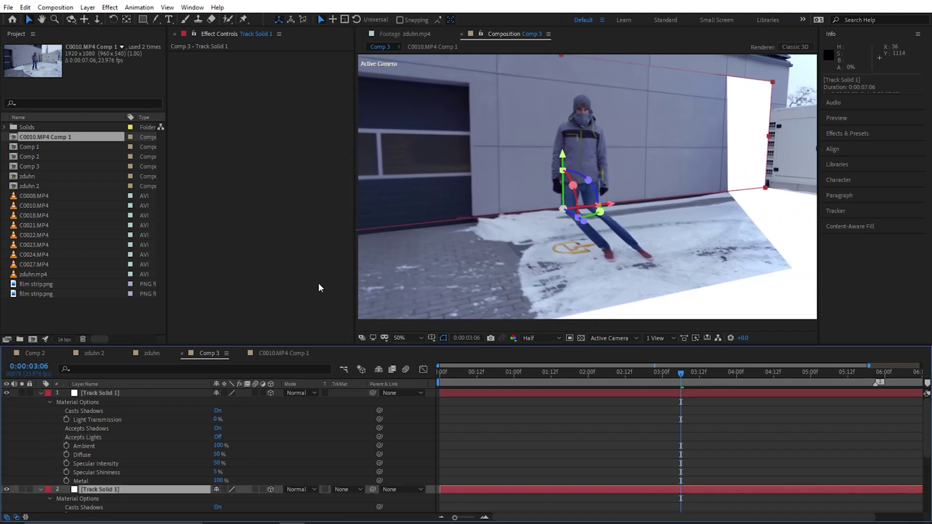
key(g)
click(530, 68)
click(509, 78)
click(498, 120)
click(486, 164)
click(494, 195)
click(514, 242)
click(595, 235)
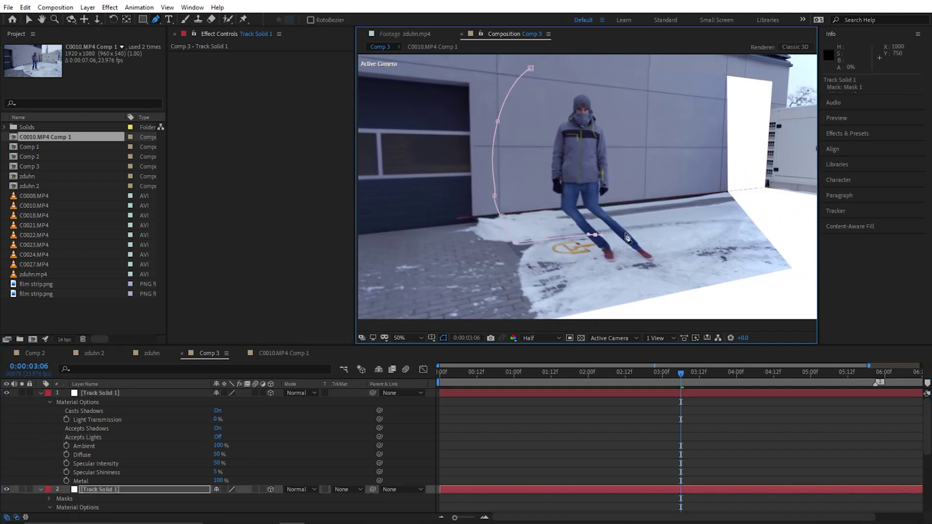
click(685, 205)
click(652, 90)
click(555, 63)
click(530, 68)
Step: Reveal the wall mask's feather setting and place the first mask point on the floor solid
key(f)
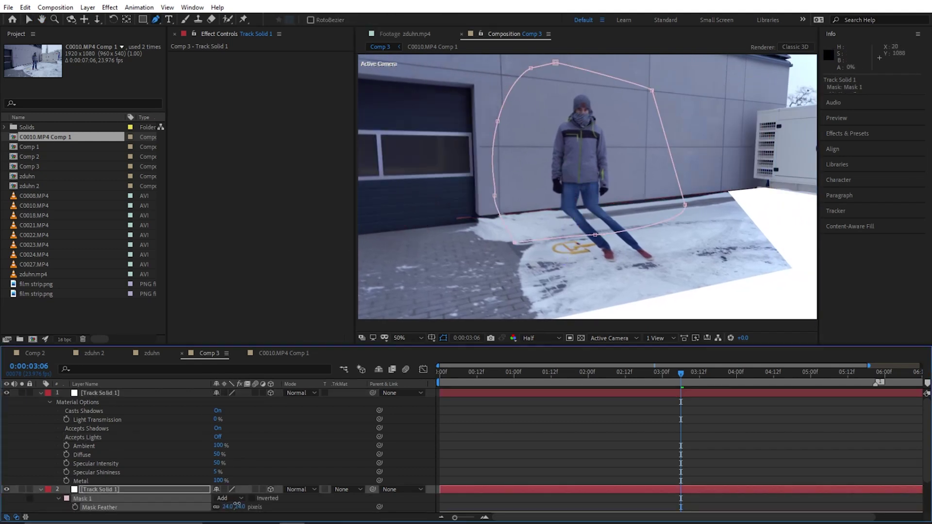
click(107, 392)
click(533, 202)
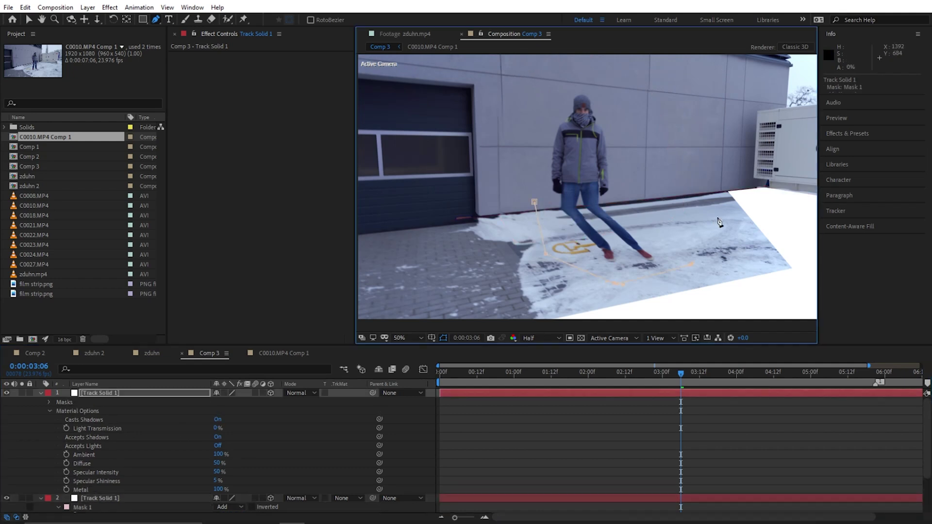